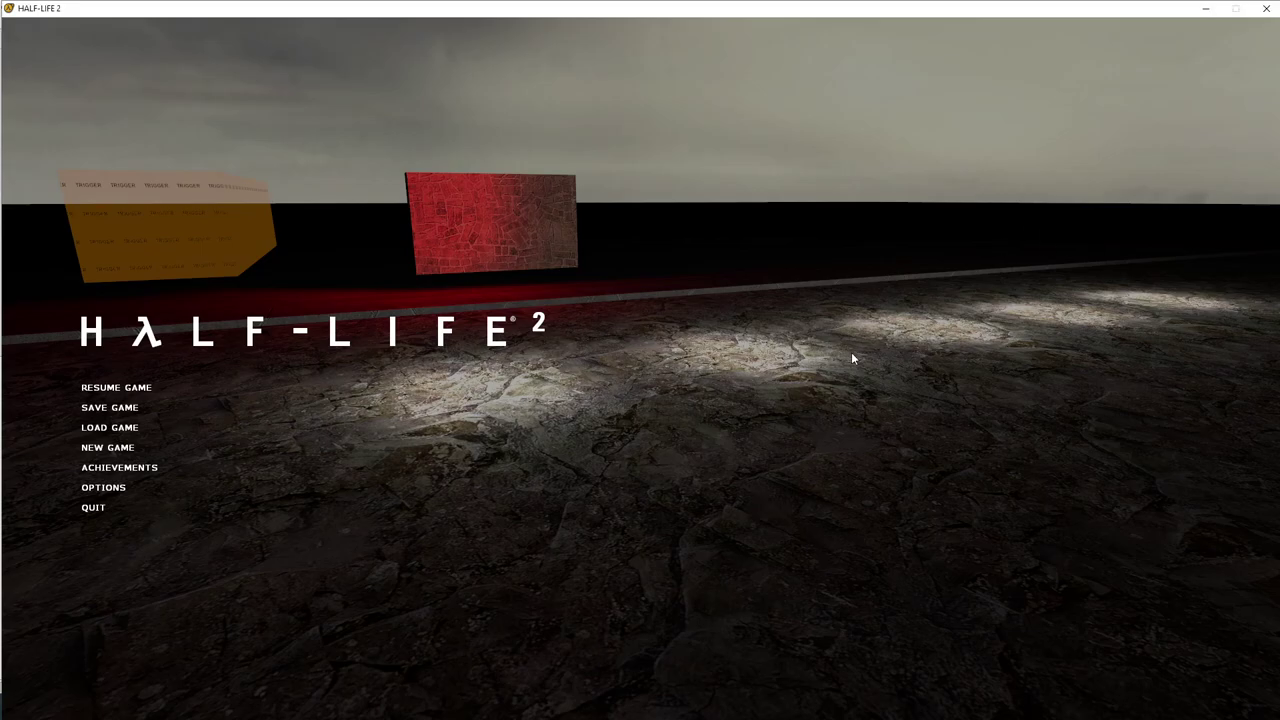
- Reload the map with the console command reload and check which coloured light illuminates the stone wall
{"action": "key", "text": "grave"}
{"action": "type", "text": "reload"}
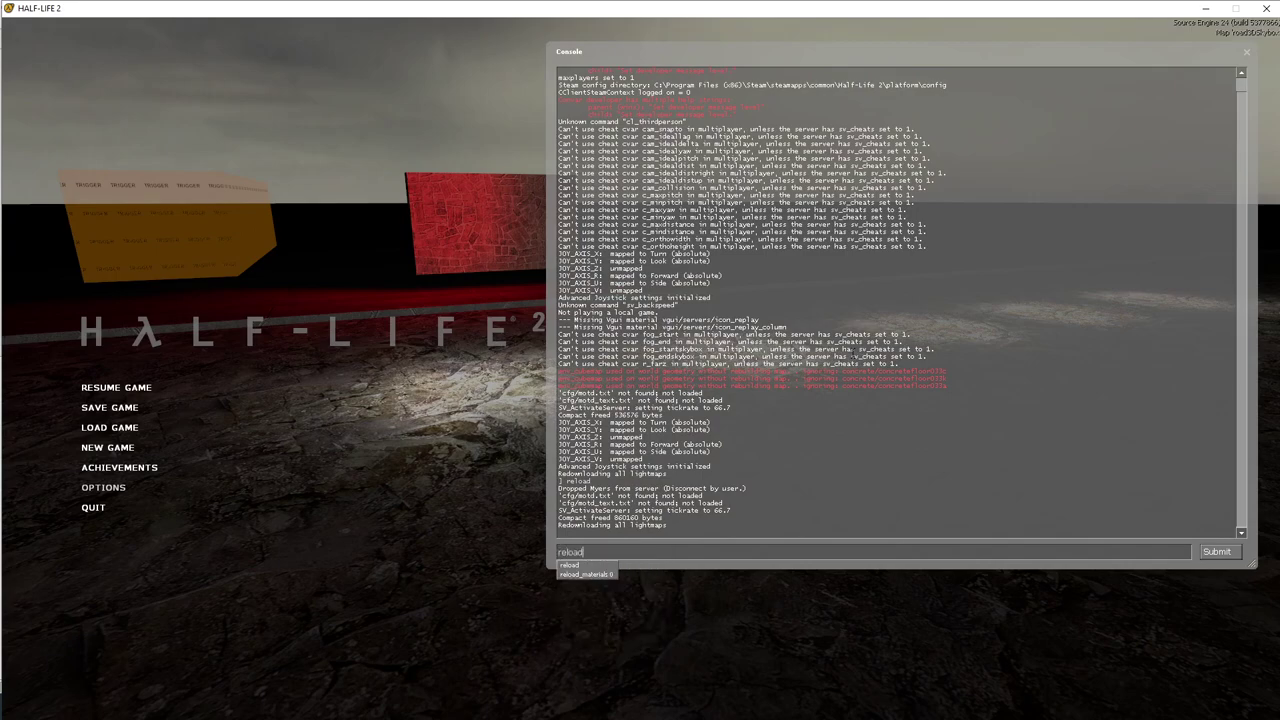
{"action": "key", "text": "Return"}
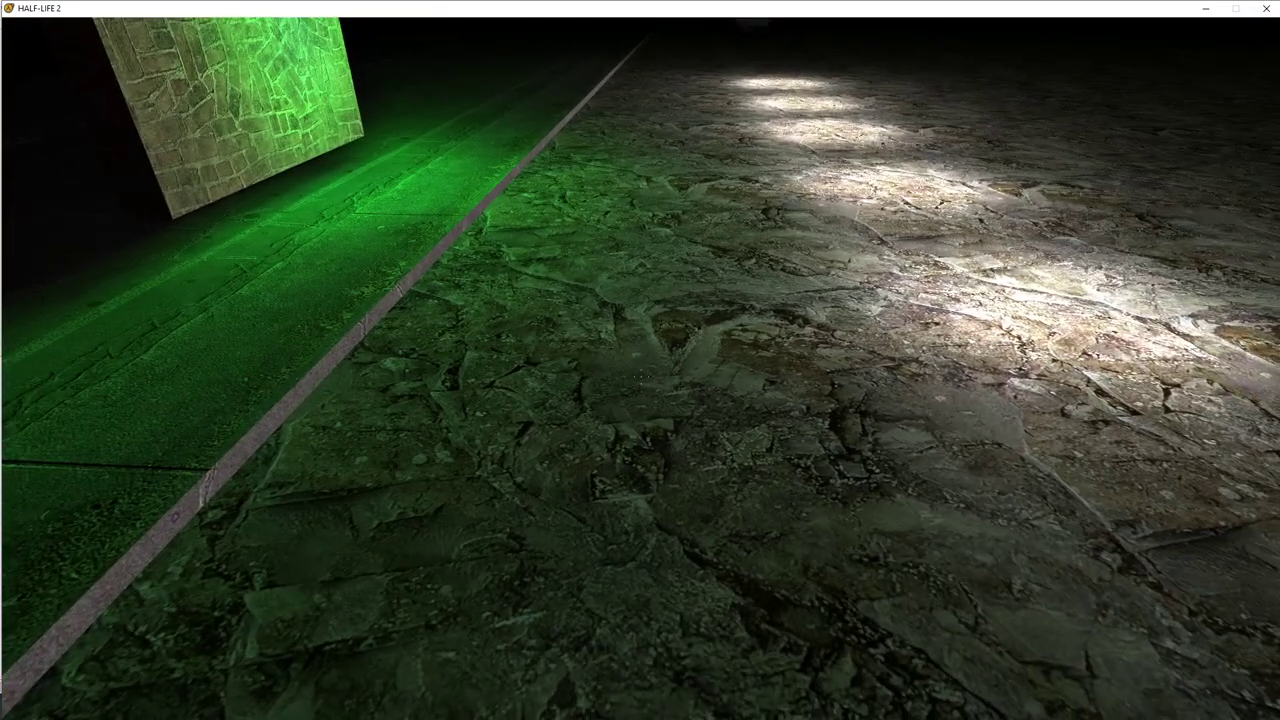
{"action": "key", "text": "d"}
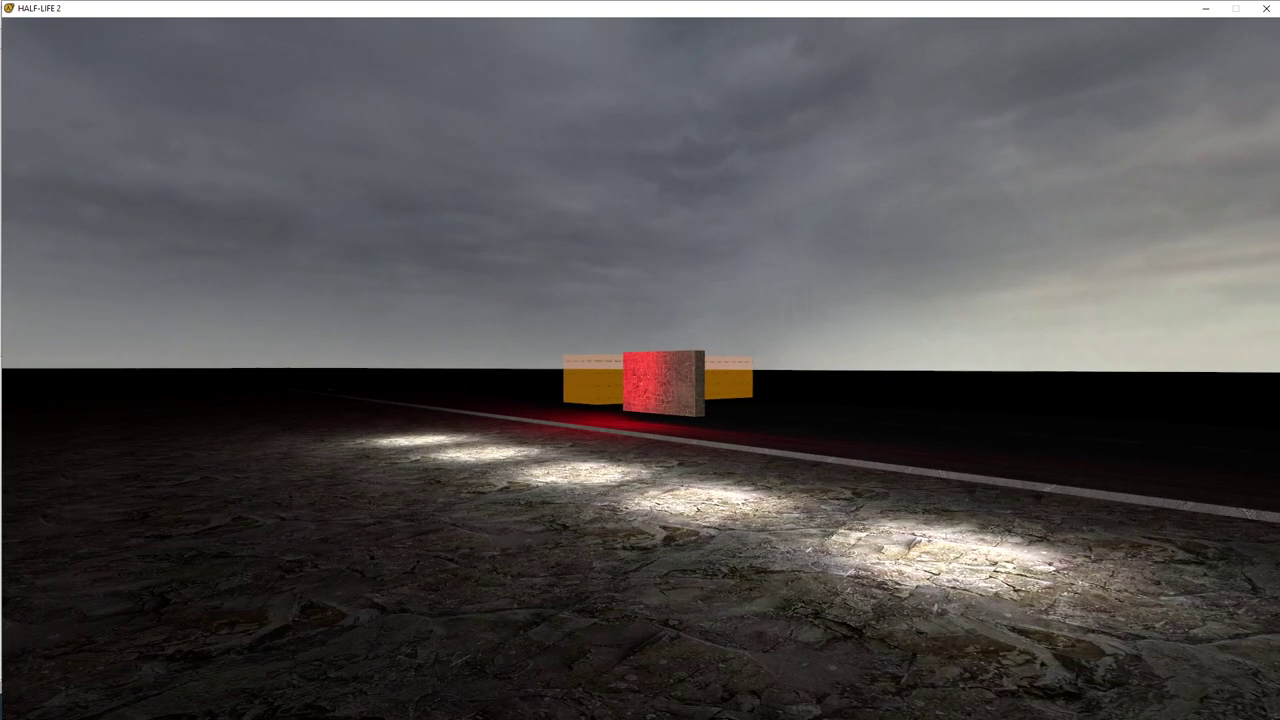
- Repeat the console reload and move sideways past the spotlights to recheck the wall's light
{"action": "key", "text": "grave"}
{"action": "key", "text": "Up"}
{"action": "key", "text": "Return"}
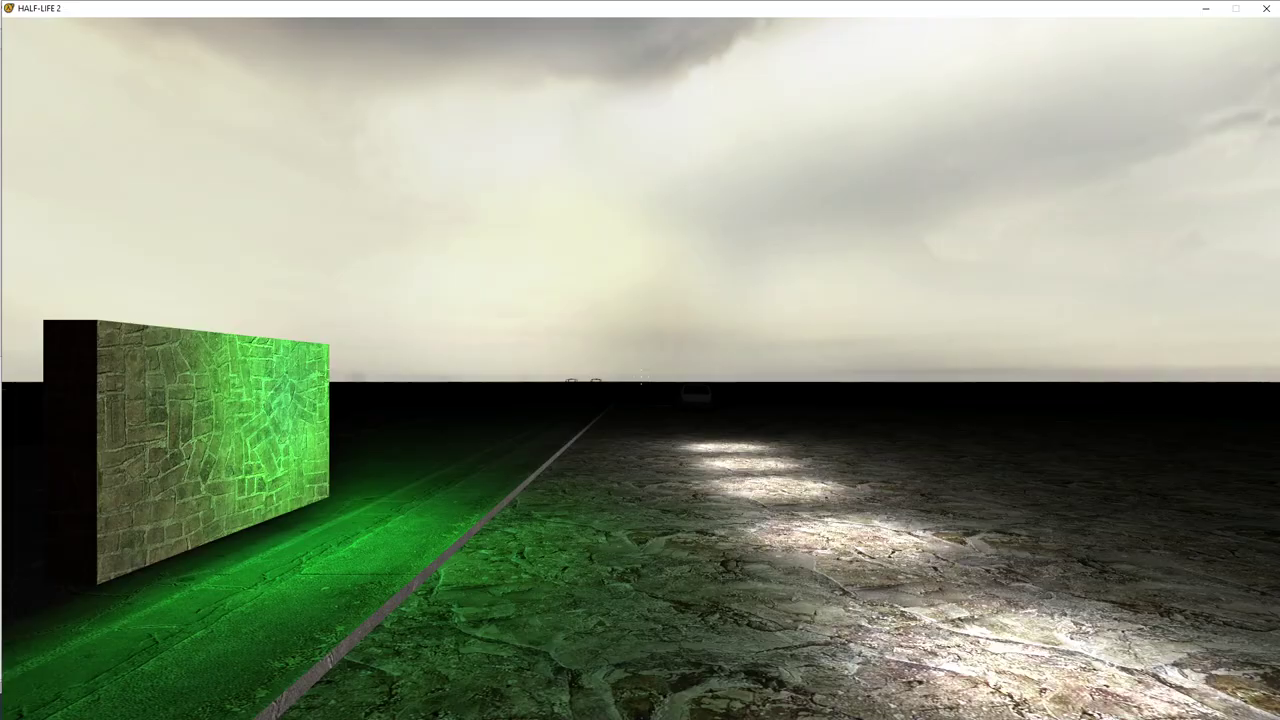
{"action": "key", "text": "d"}
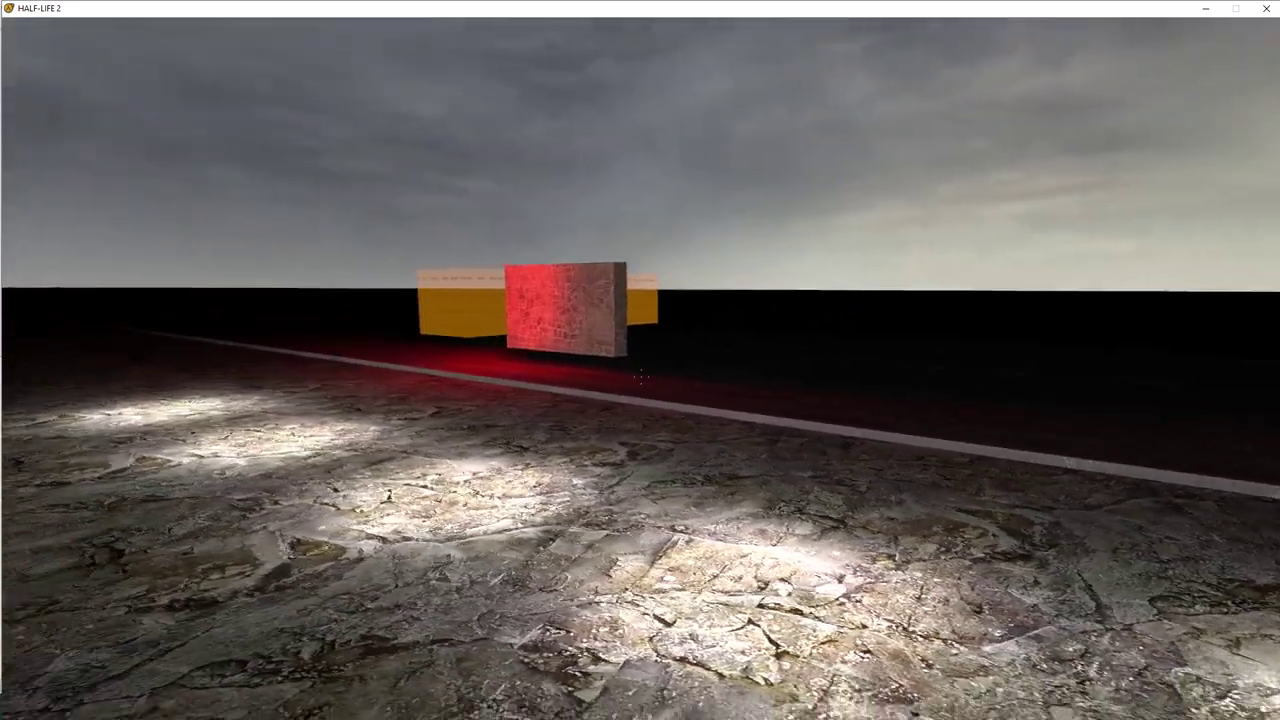
- Reload the map once more and walk along the row of spotlights to compare the wall's lighting
{"action": "key", "text": "grave"}
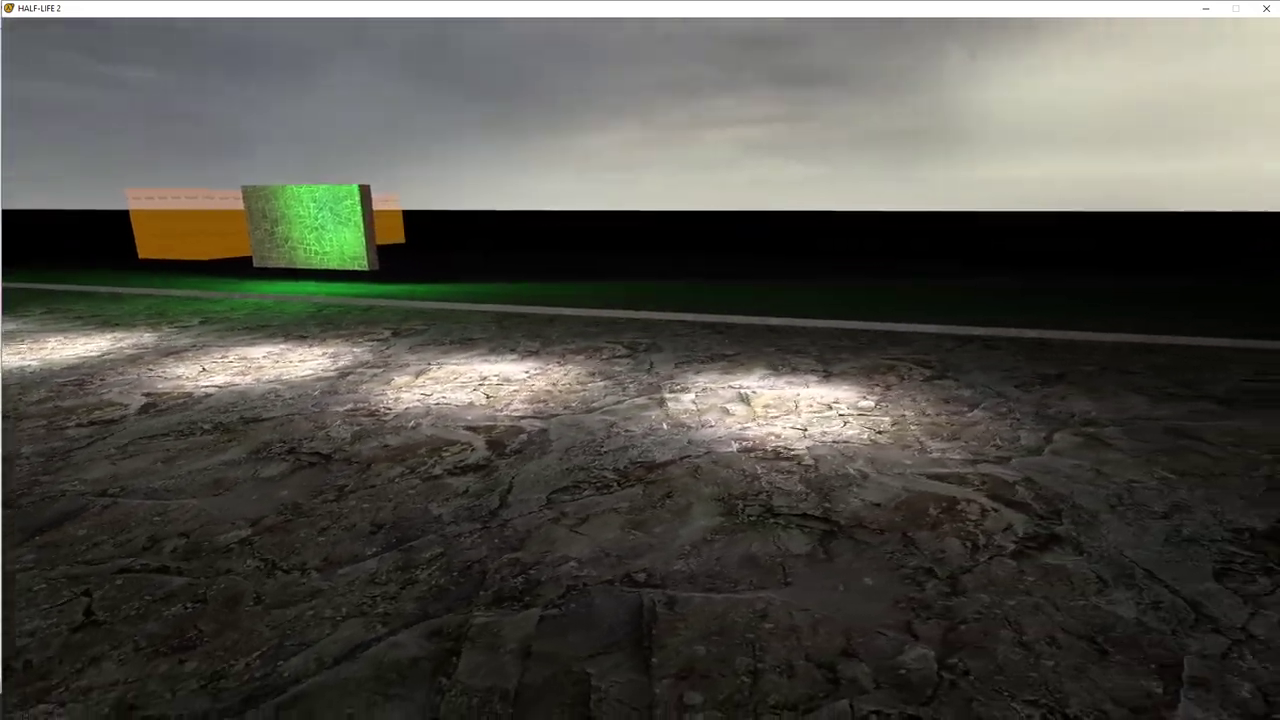
{"action": "key", "text": "w"}
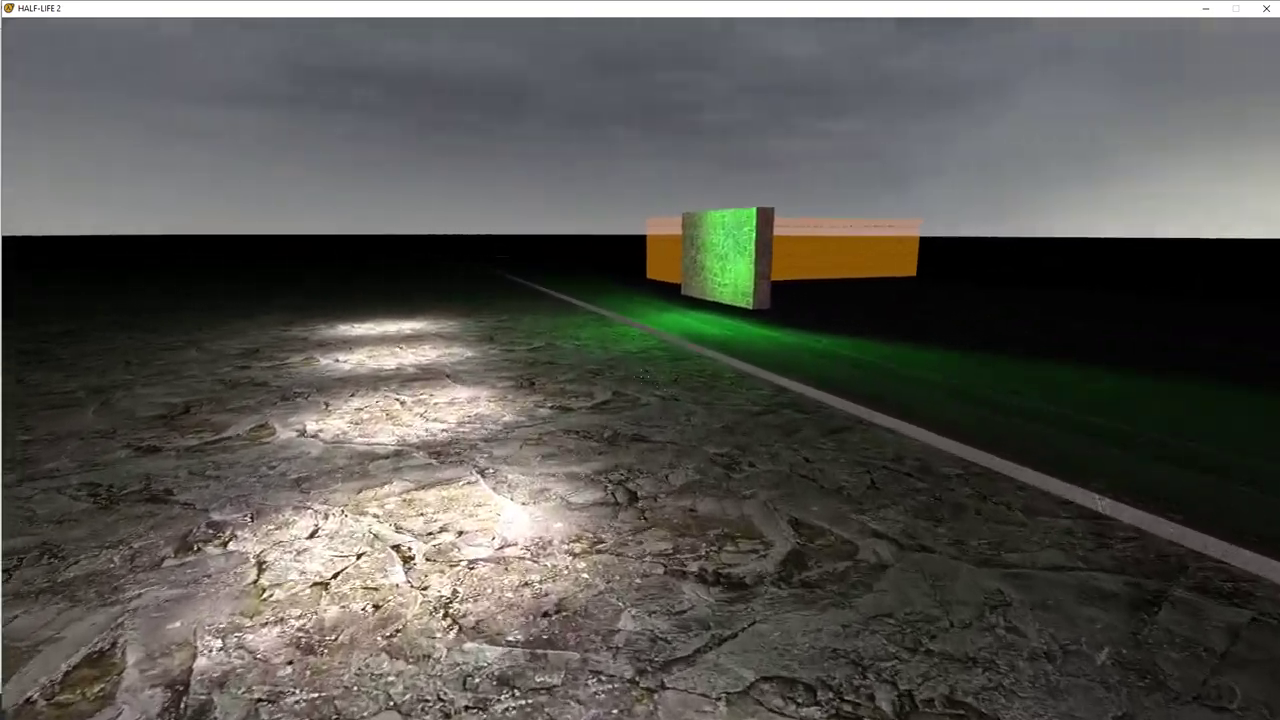
{"action": "key", "text": "w"}
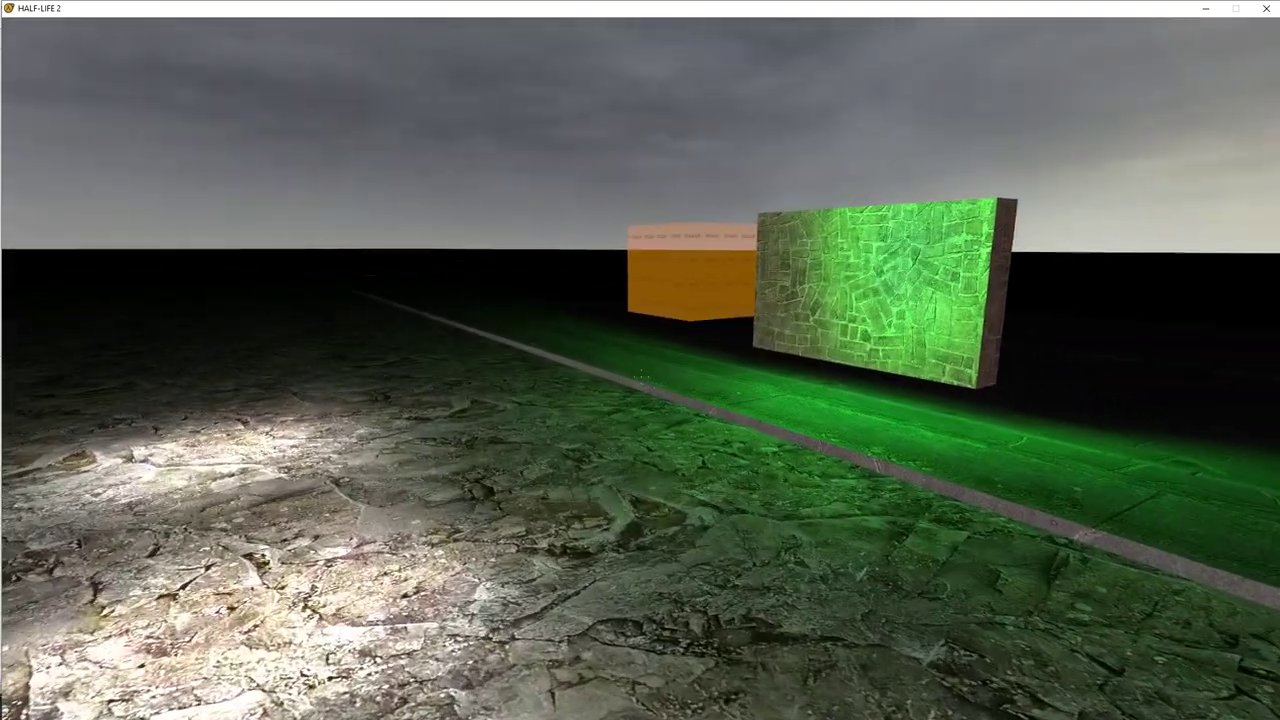
{"action": "key", "text": "w"}
{"action": "key", "text": "a"}
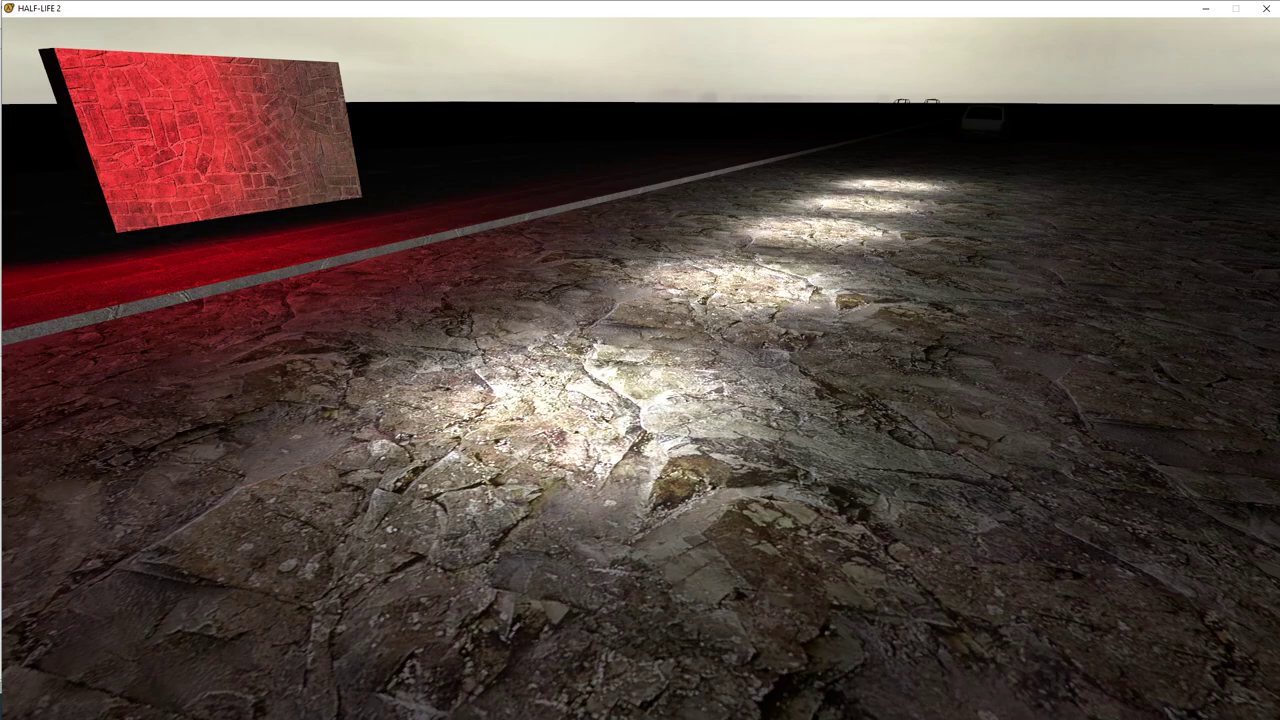
- Switch to Hammer and examine the wall's red and green lights, the math_counter, and the row of five trigger volumes in the 3D view
{"action": "key", "text": "Escape"}
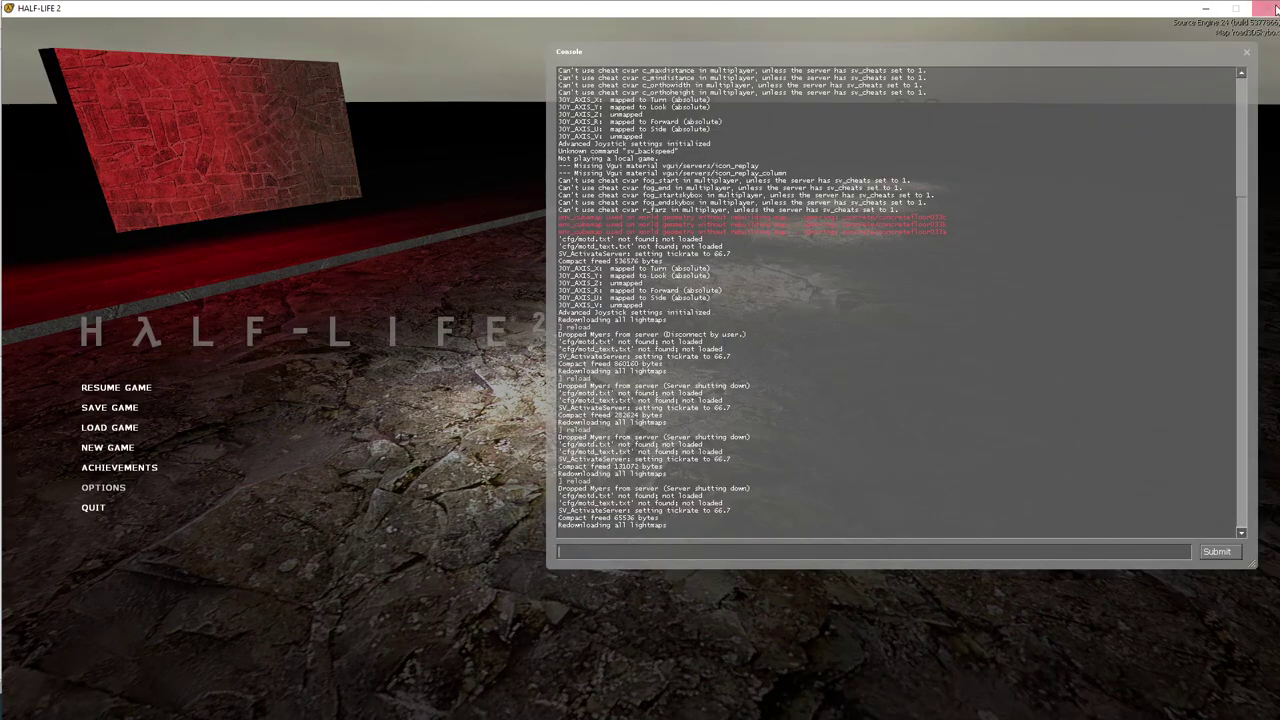
{"action": "left_click", "coordinate": [1205, 8]}
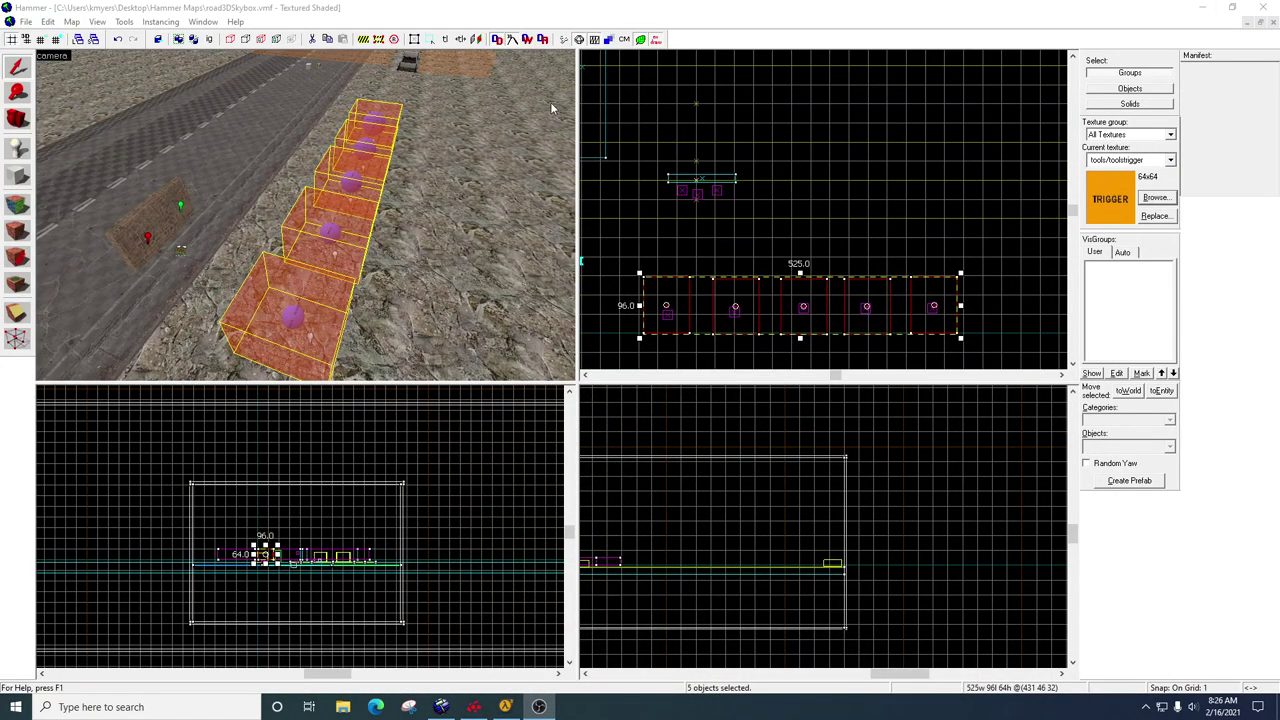
{"action": "key", "text": "z"}
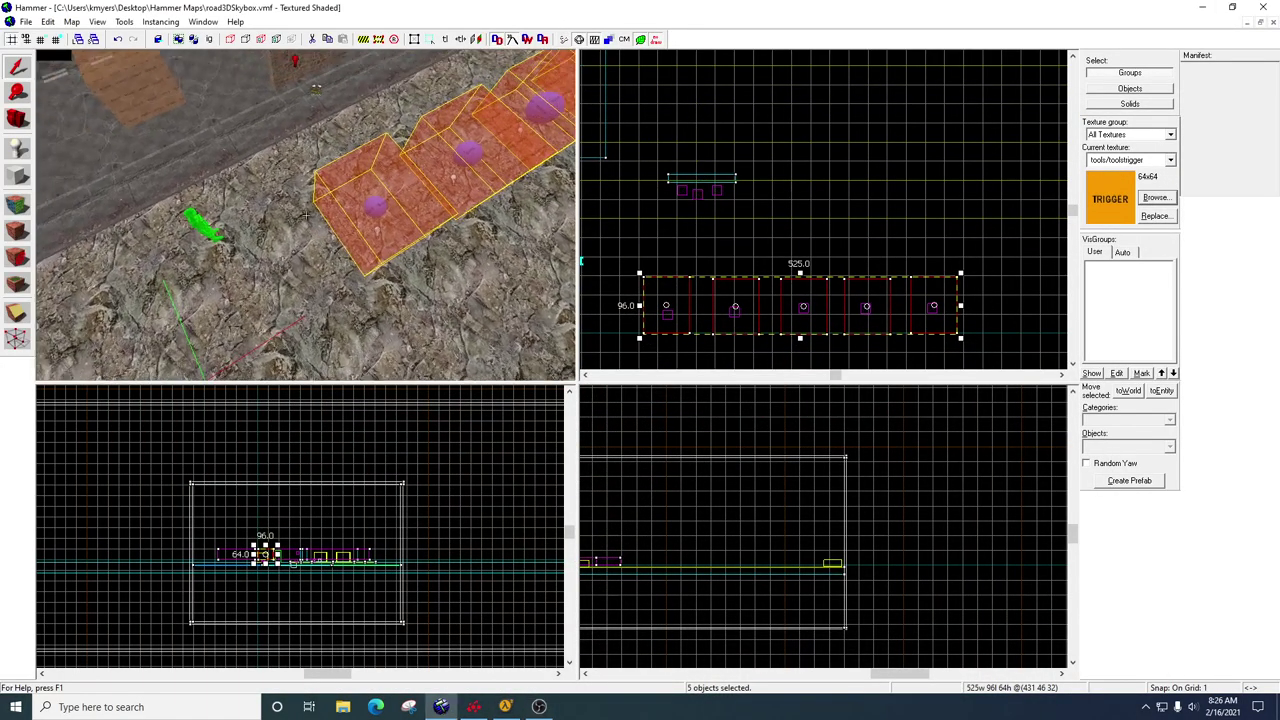
{"action": "key", "text": "w"}
{"action": "key", "text": "w"}
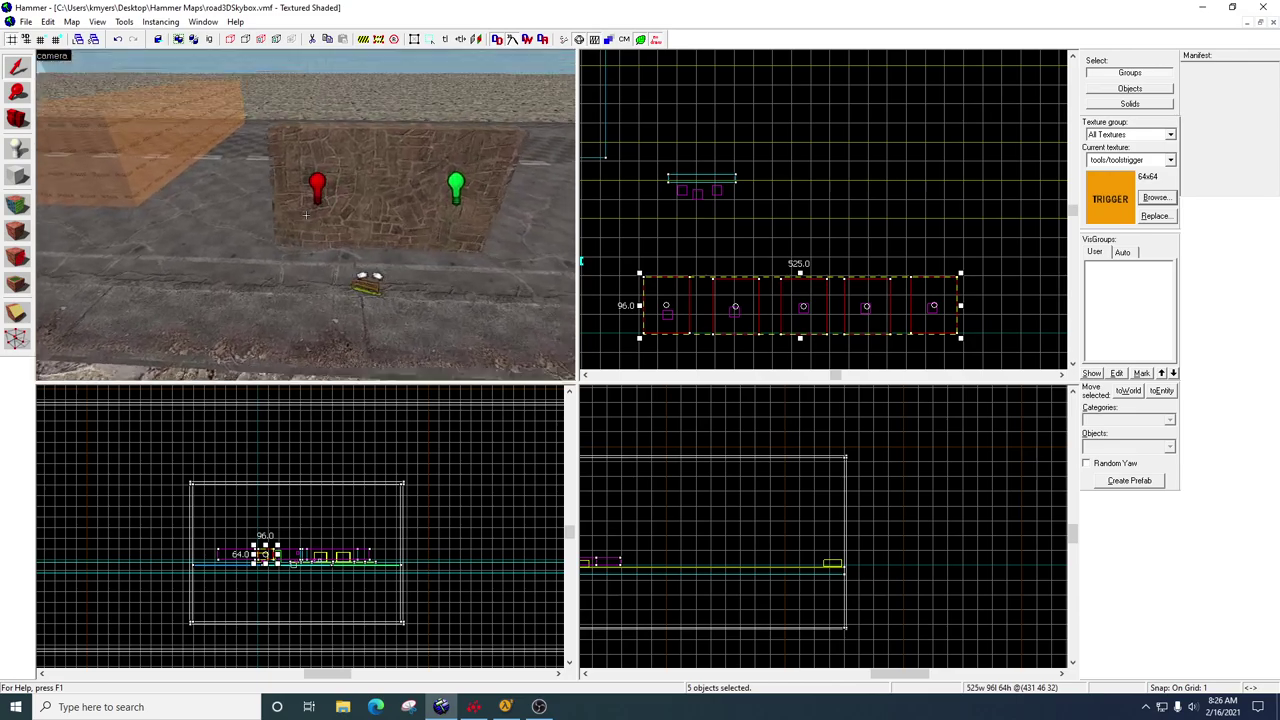
{"action": "key", "text": "w"}
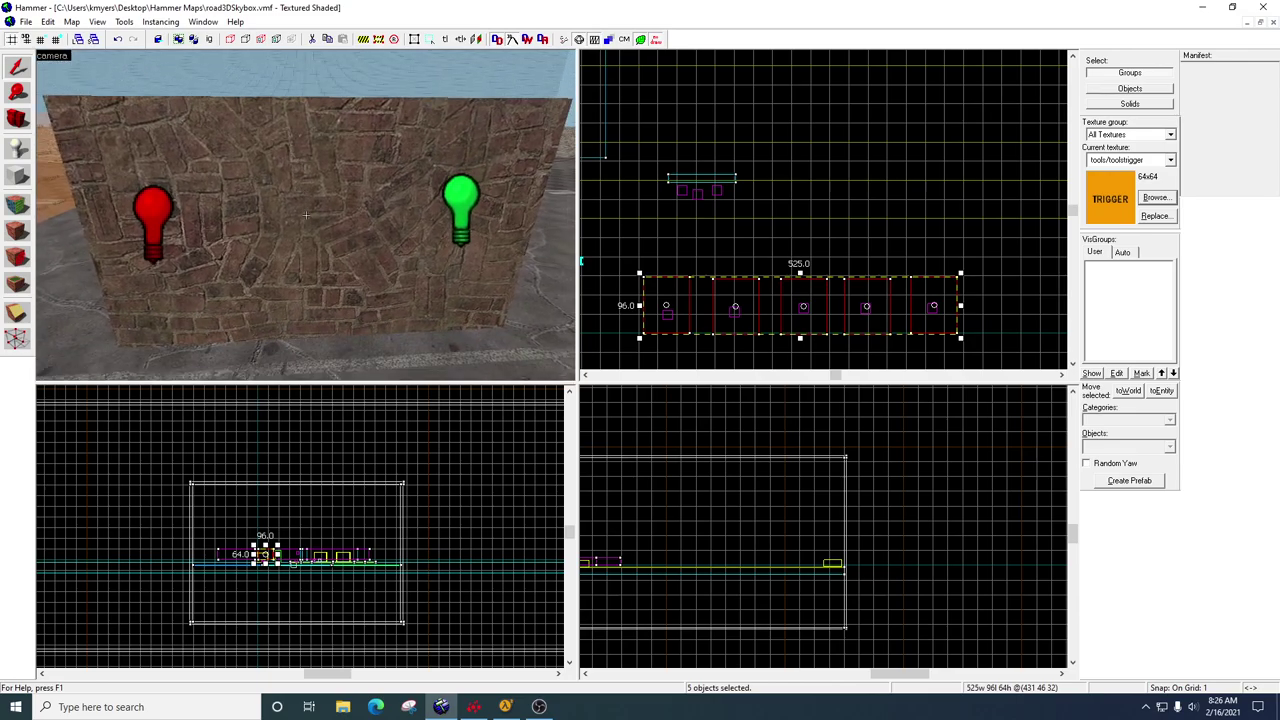
{"action": "key", "text": "s"}
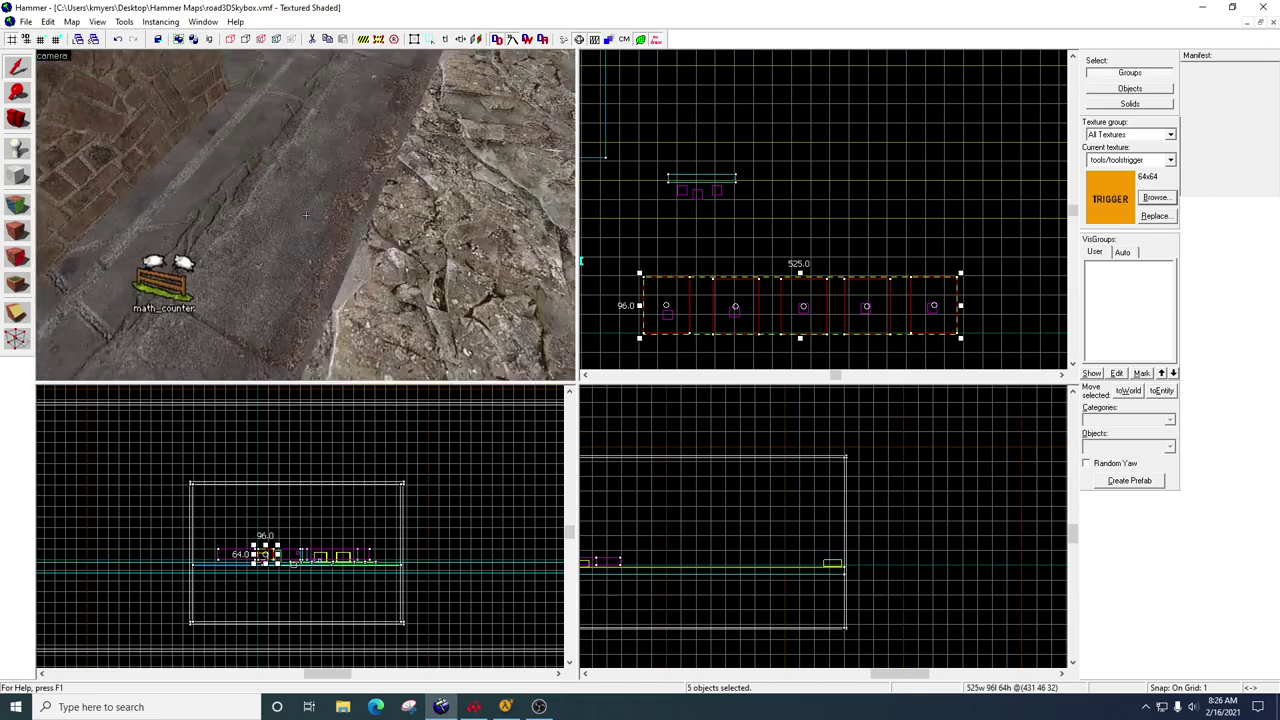
{"action": "key", "text": "d"}
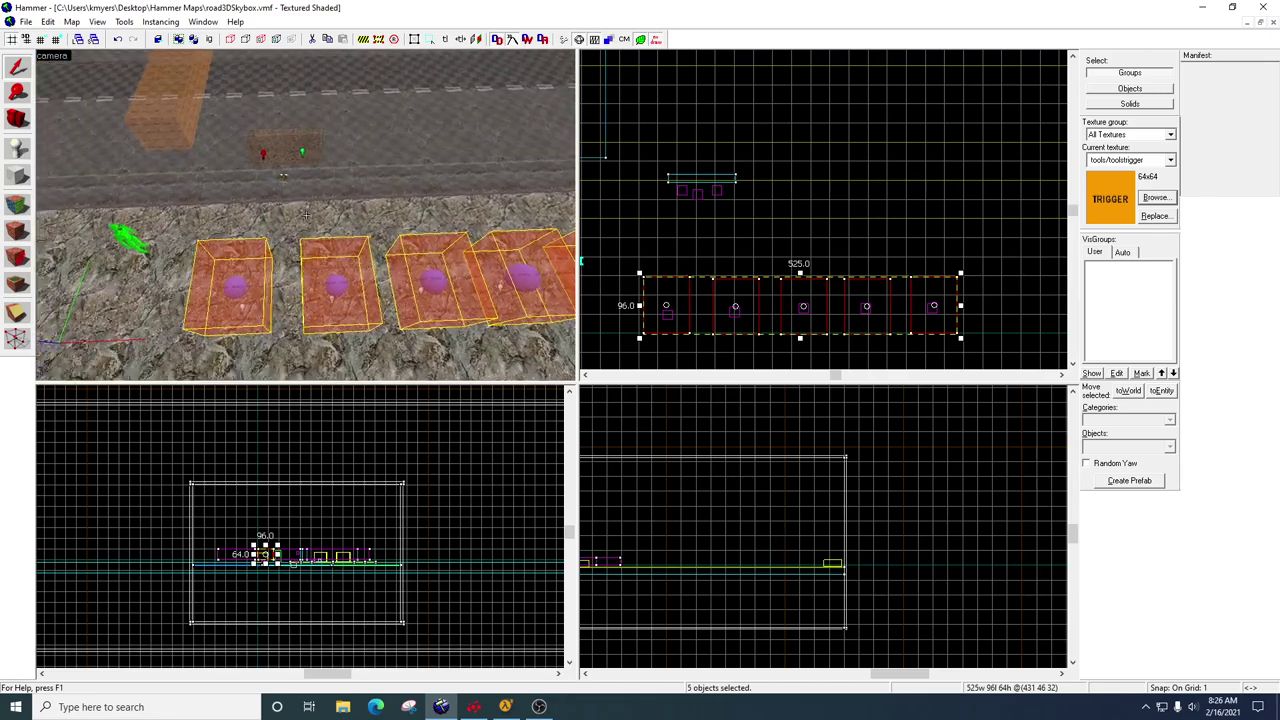
{"action": "key", "text": "Left"}
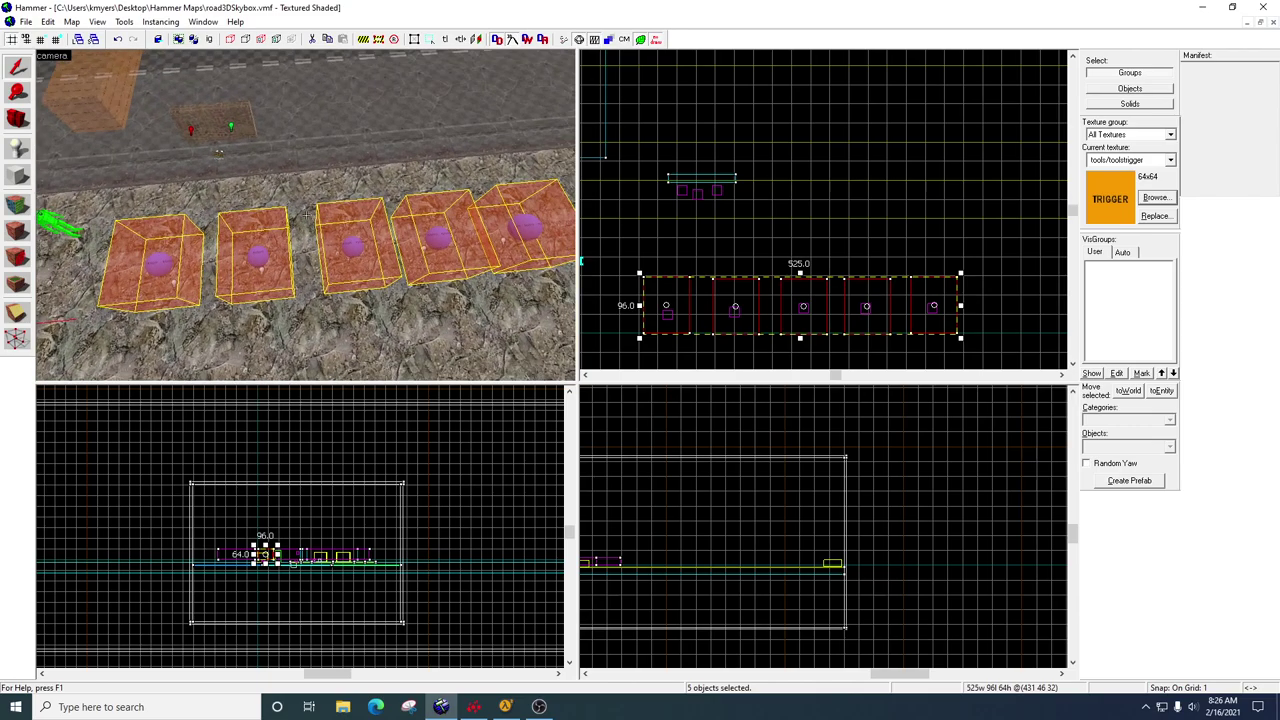
{"action": "key", "text": "w"}
{"action": "key", "text": "w"}
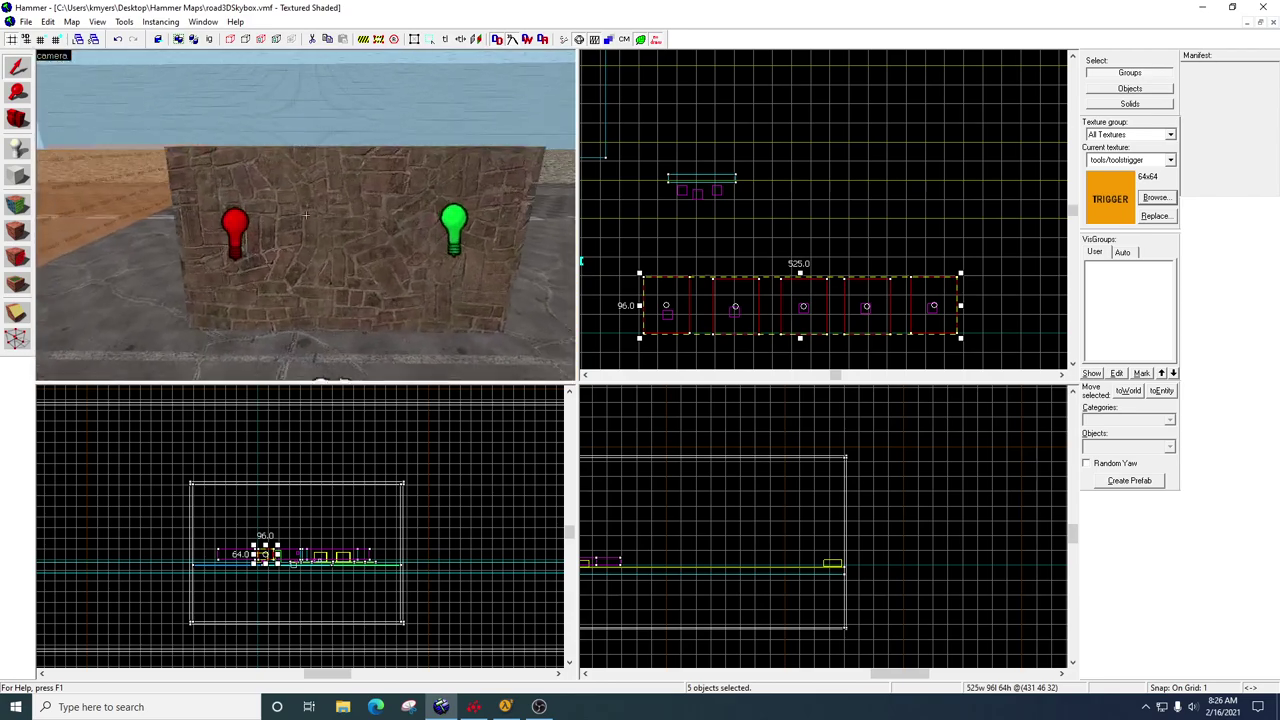
{"action": "key", "text": "z"}
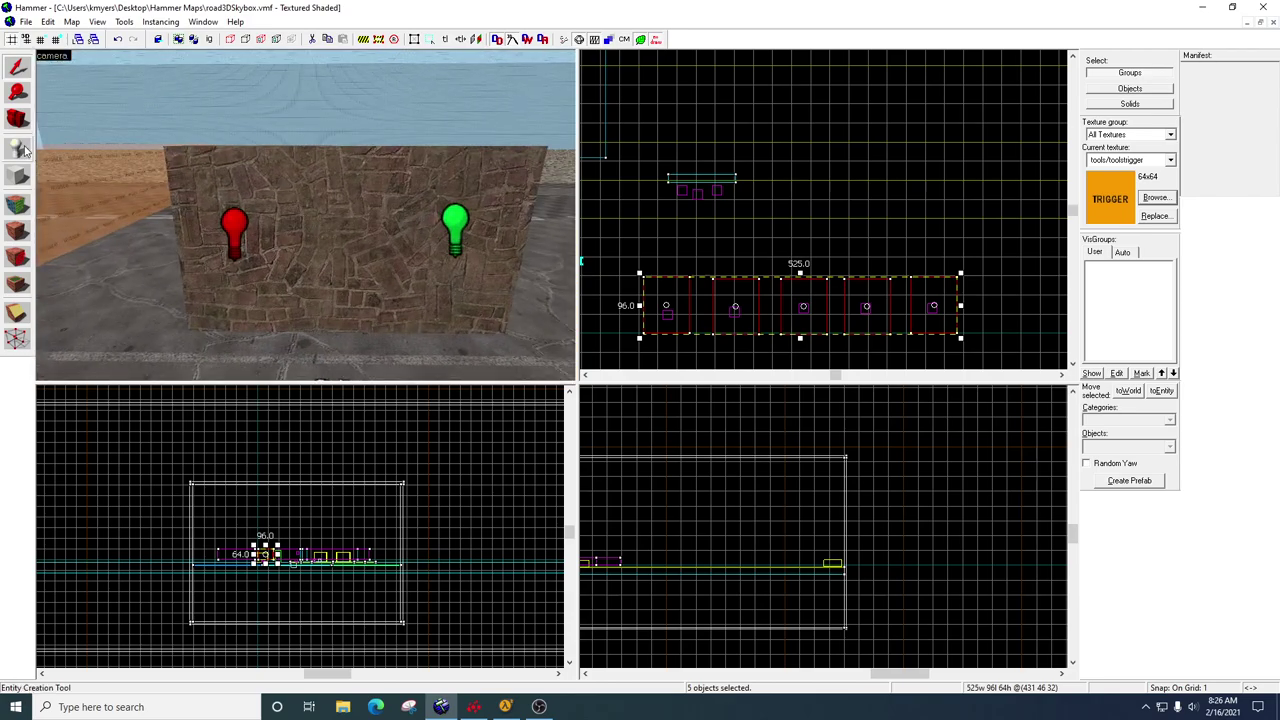
- Try out a new light entity between the wall's red and green lights, viewing its properties, and delete it
{"action": "left_click", "coordinate": [17, 147]}
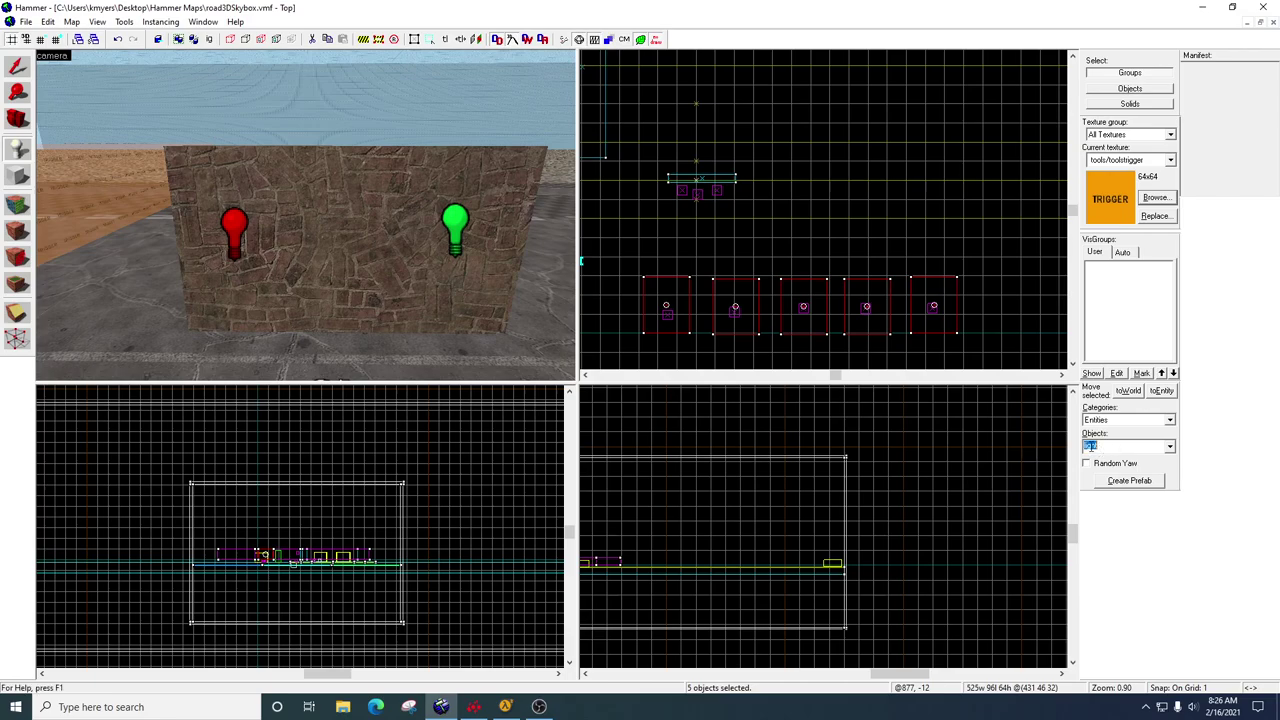
{"action": "left_click", "coordinate": [347, 192]}
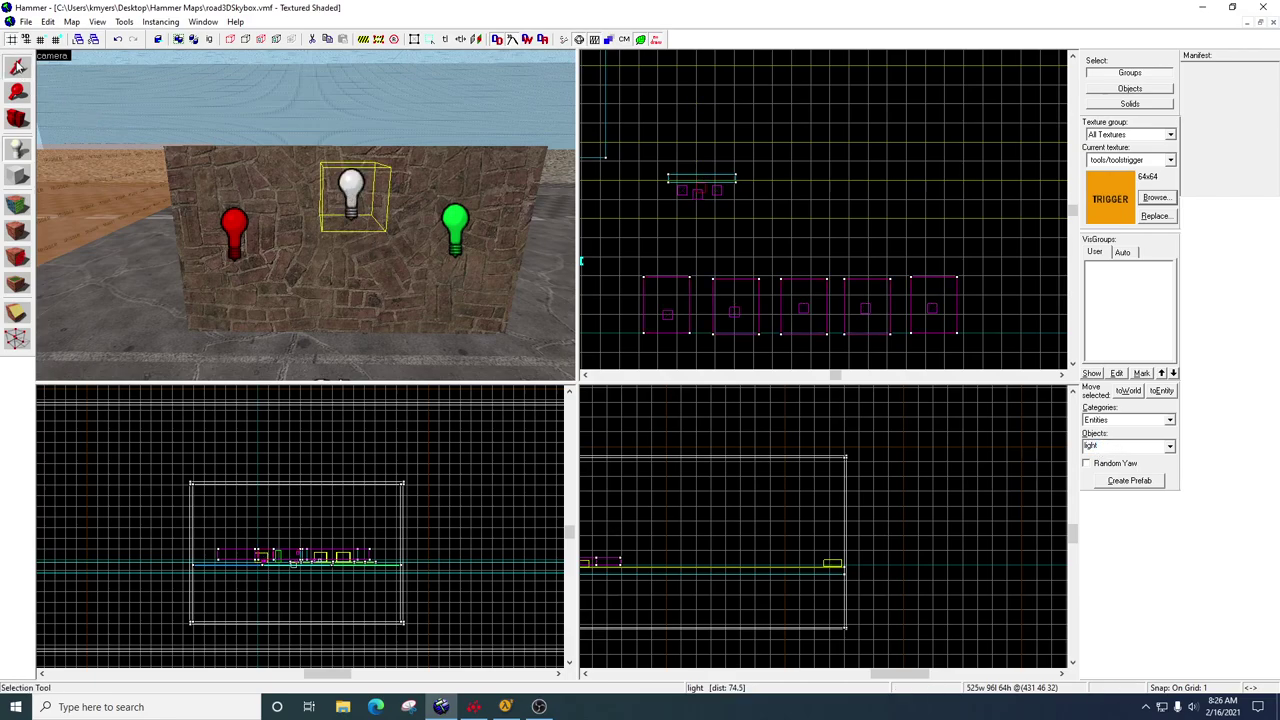
{"action": "left_click", "coordinate": [17, 66]}
{"action": "double_click", "coordinate": [352, 193]}
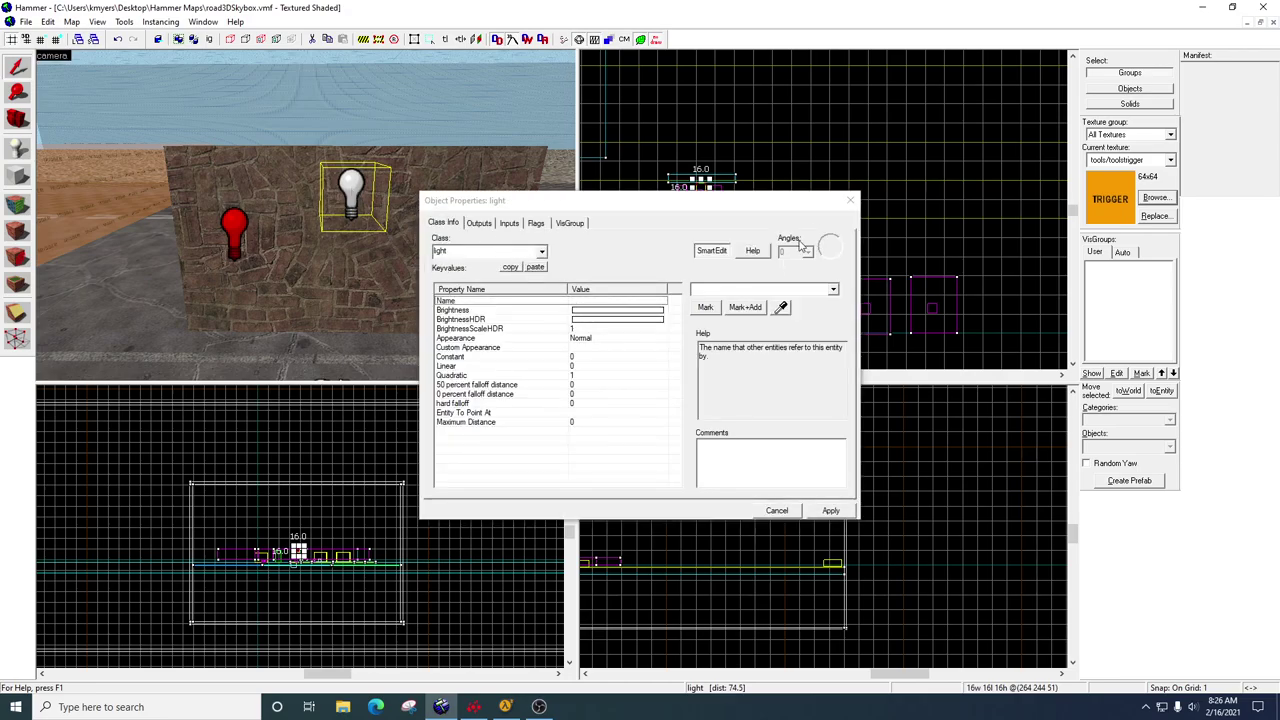
{"action": "left_click", "coordinate": [850, 200]}
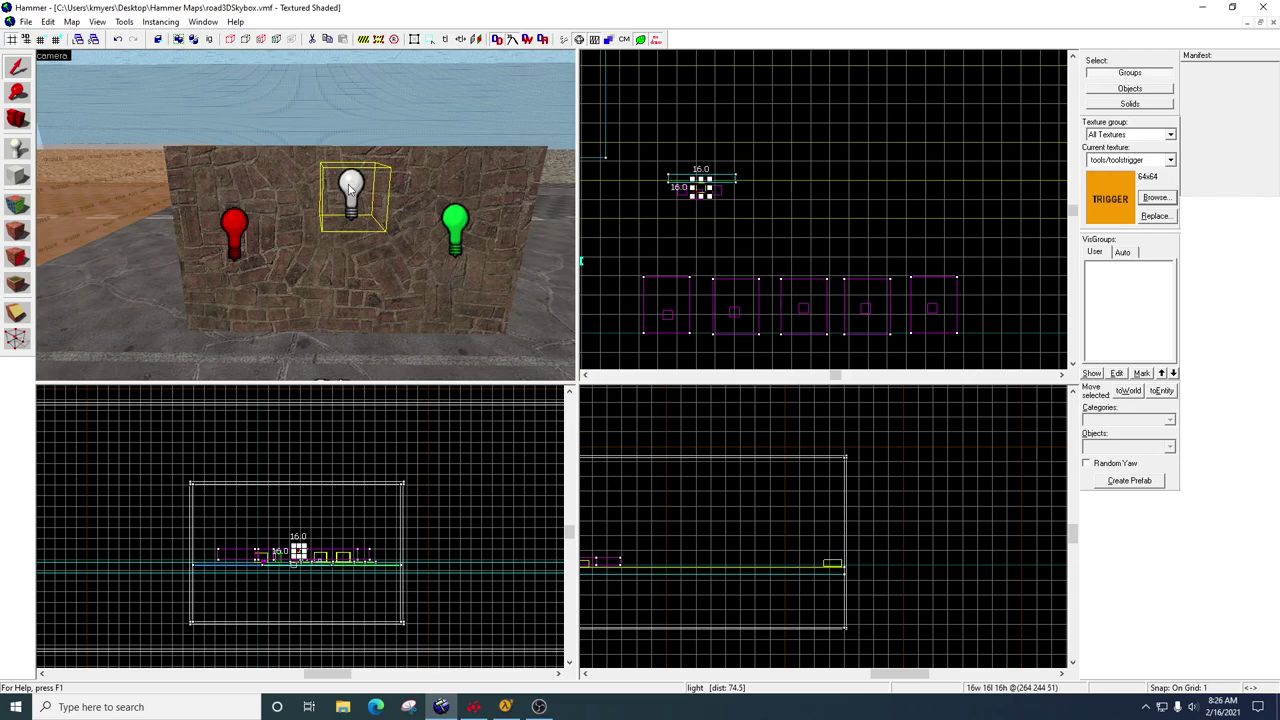
{"action": "key", "text": "Delete"}
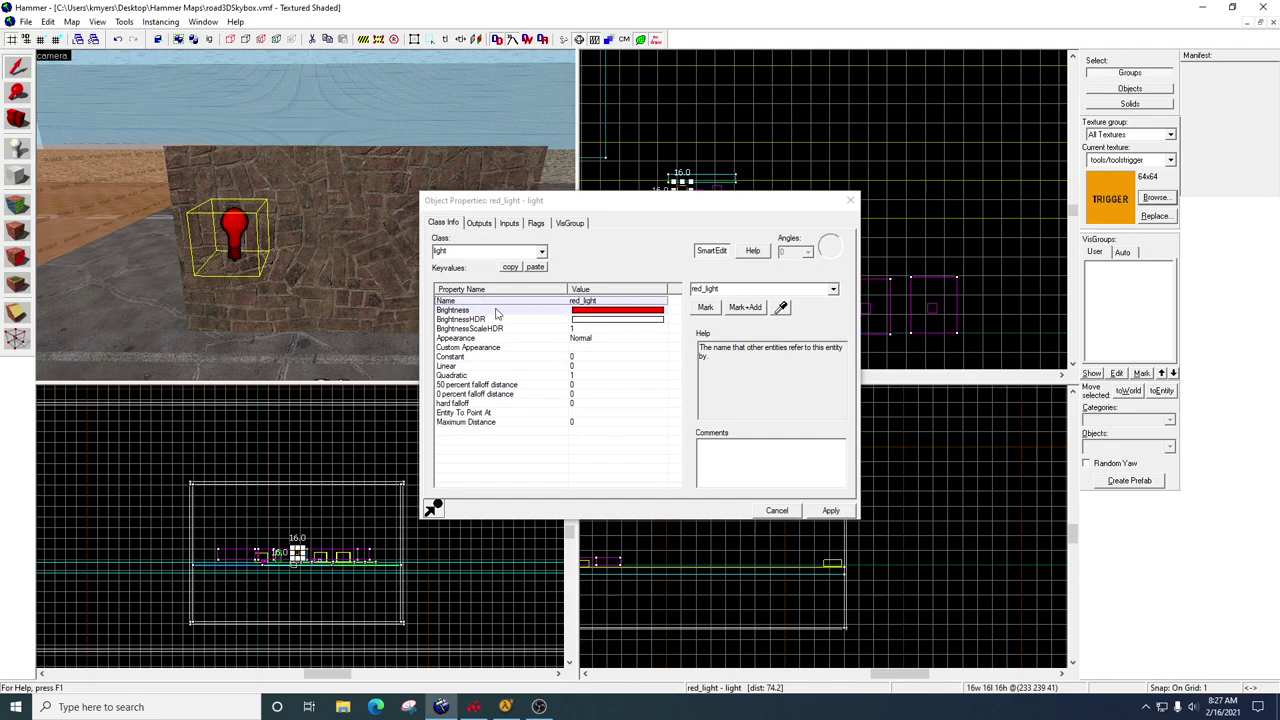
- Pick pure red (255 0 0) as the red_light entity's brightness colour and apply it
{"action": "left_click", "coordinate": [599, 312]}
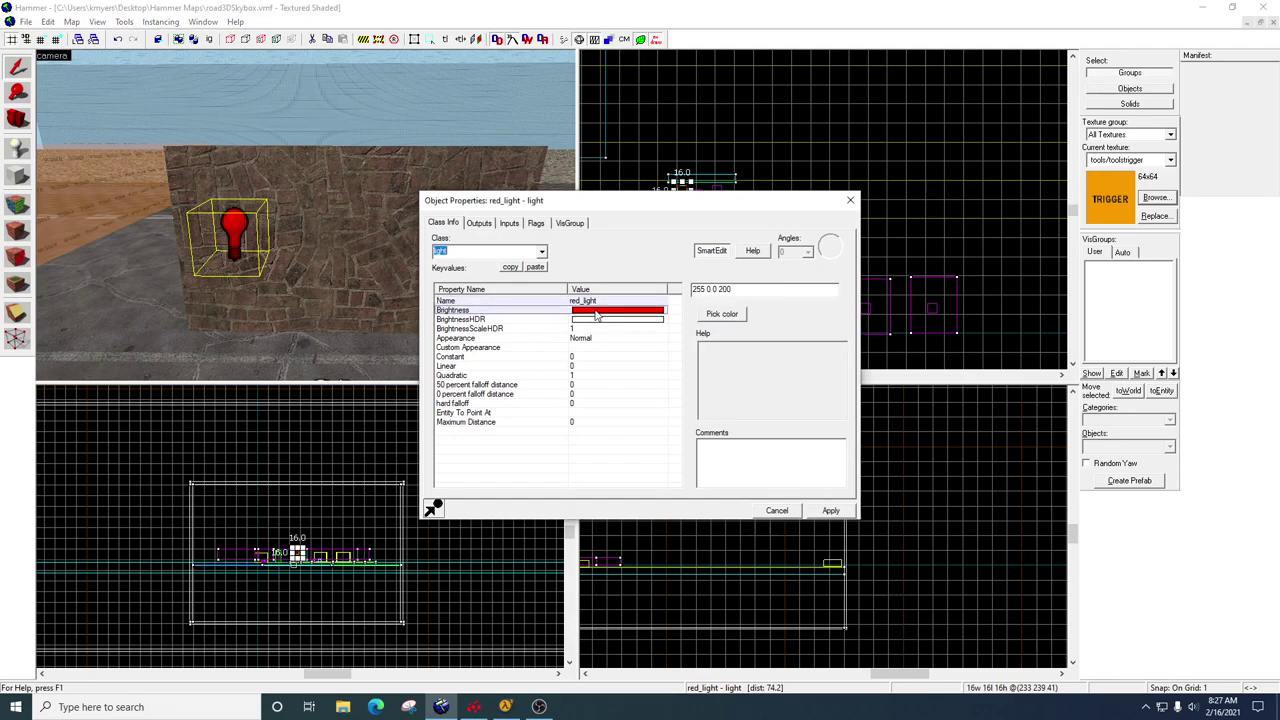
{"action": "left_click", "coordinate": [719, 314]}
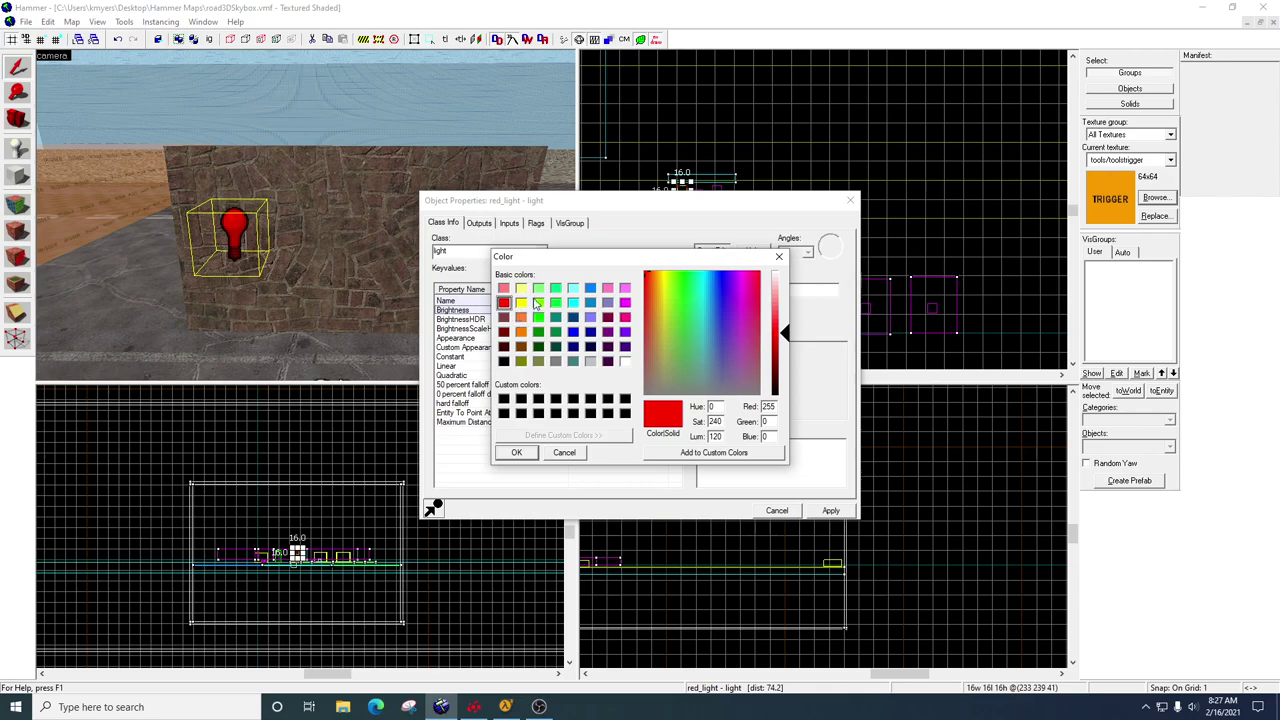
{"action": "left_click", "coordinate": [518, 452]}
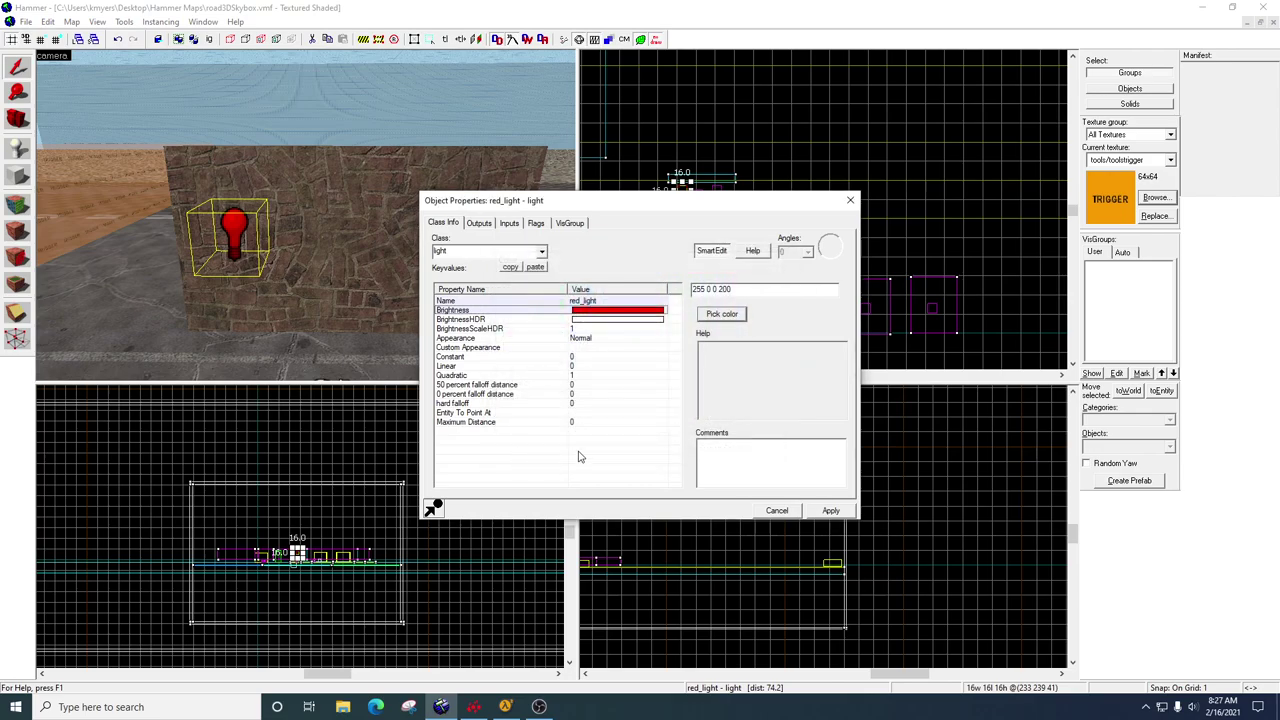
{"action": "left_click", "coordinate": [831, 511]}
- Check that the red_light entity's Initially dark flag is enabled, apply its properties, and close them
{"action": "left_click", "coordinate": [212, 248]}
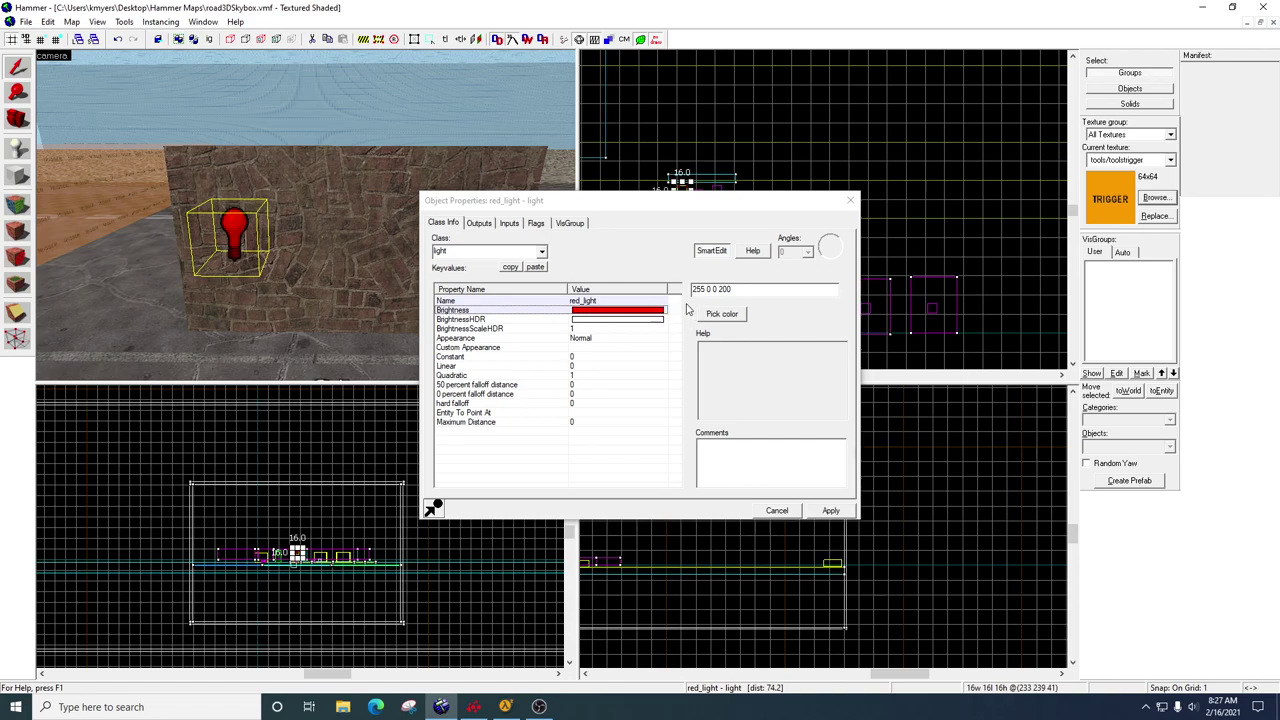
{"action": "left_click", "coordinate": [537, 224]}
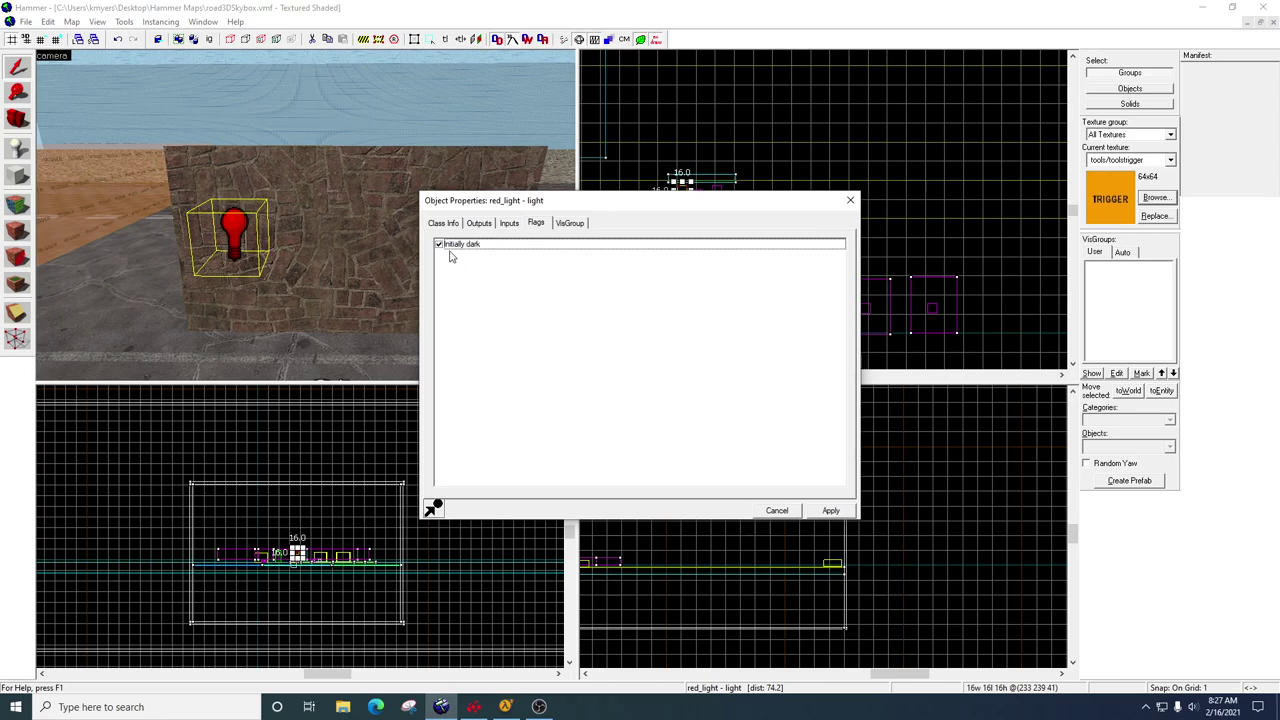
{"action": "left_click", "coordinate": [829, 511]}
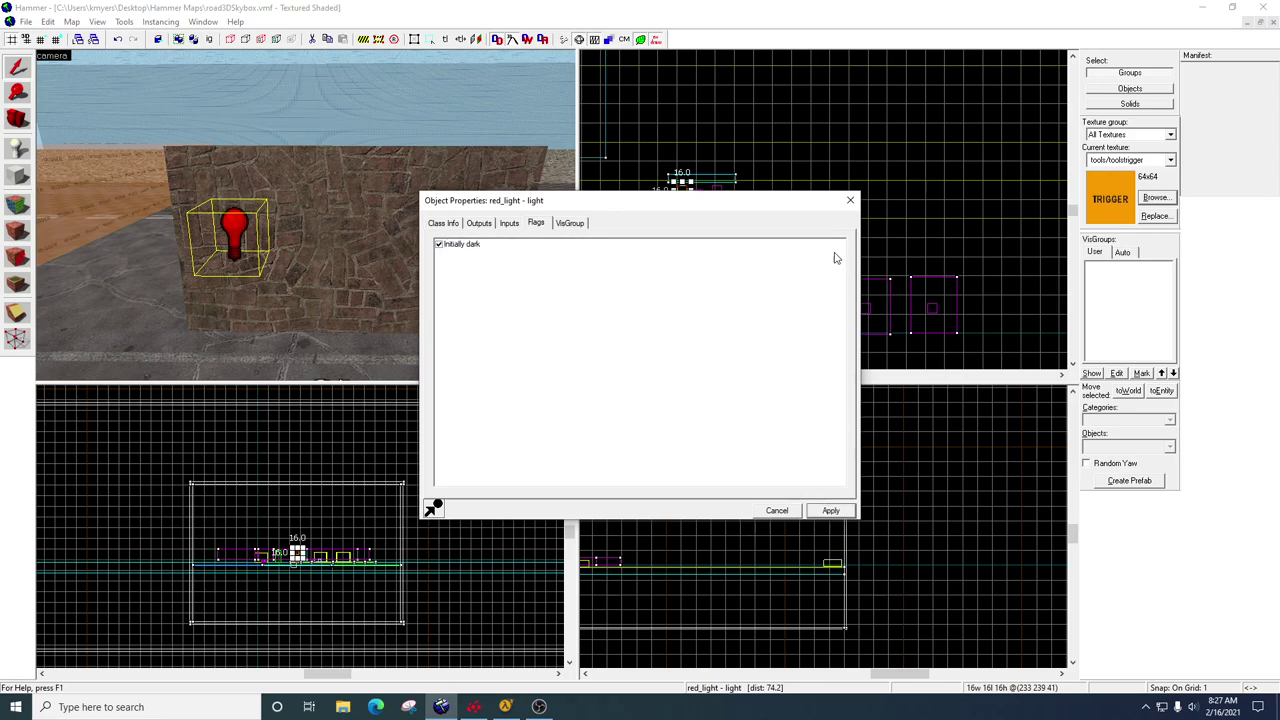
{"action": "left_click", "coordinate": [849, 202]}
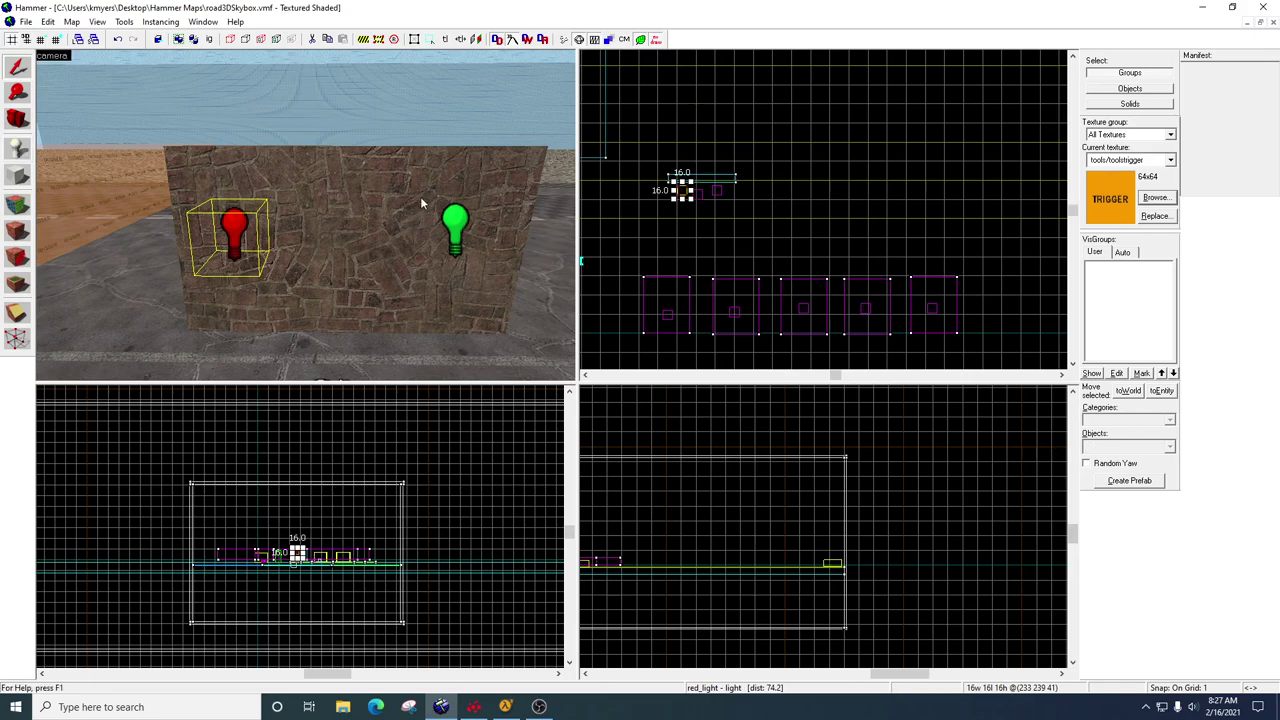
- Open the green_light entity's properties and confirm green (0 255 64) as its brightness colour
{"action": "left_click", "coordinate": [457, 228]}
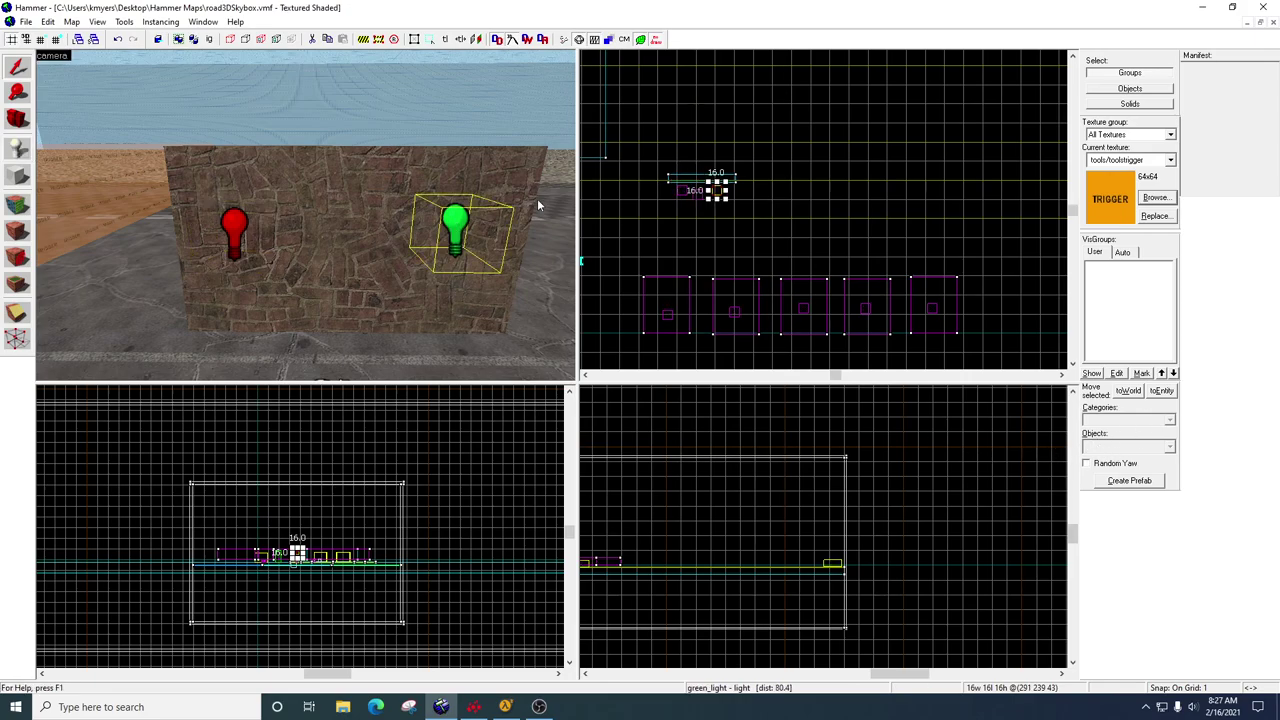
{"action": "double_click", "coordinate": [456, 226]}
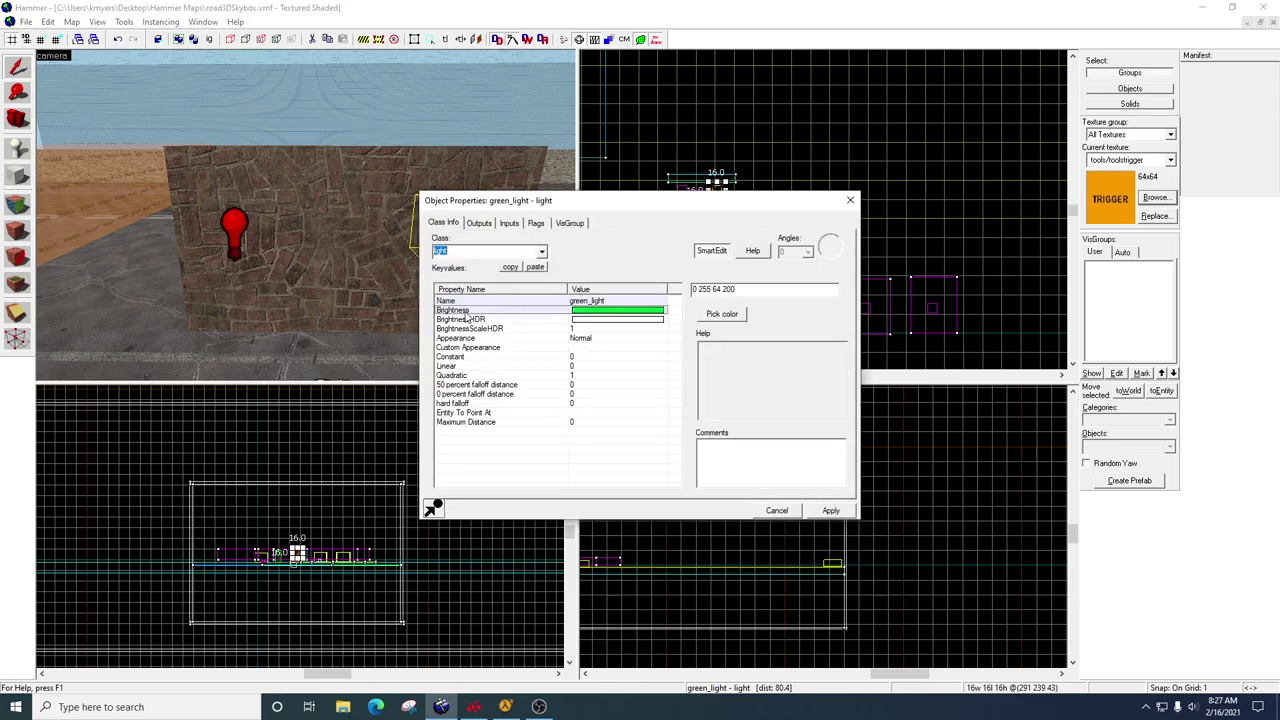
{"action": "left_click", "coordinate": [590, 312]}
{"action": "left_click", "coordinate": [723, 314]}
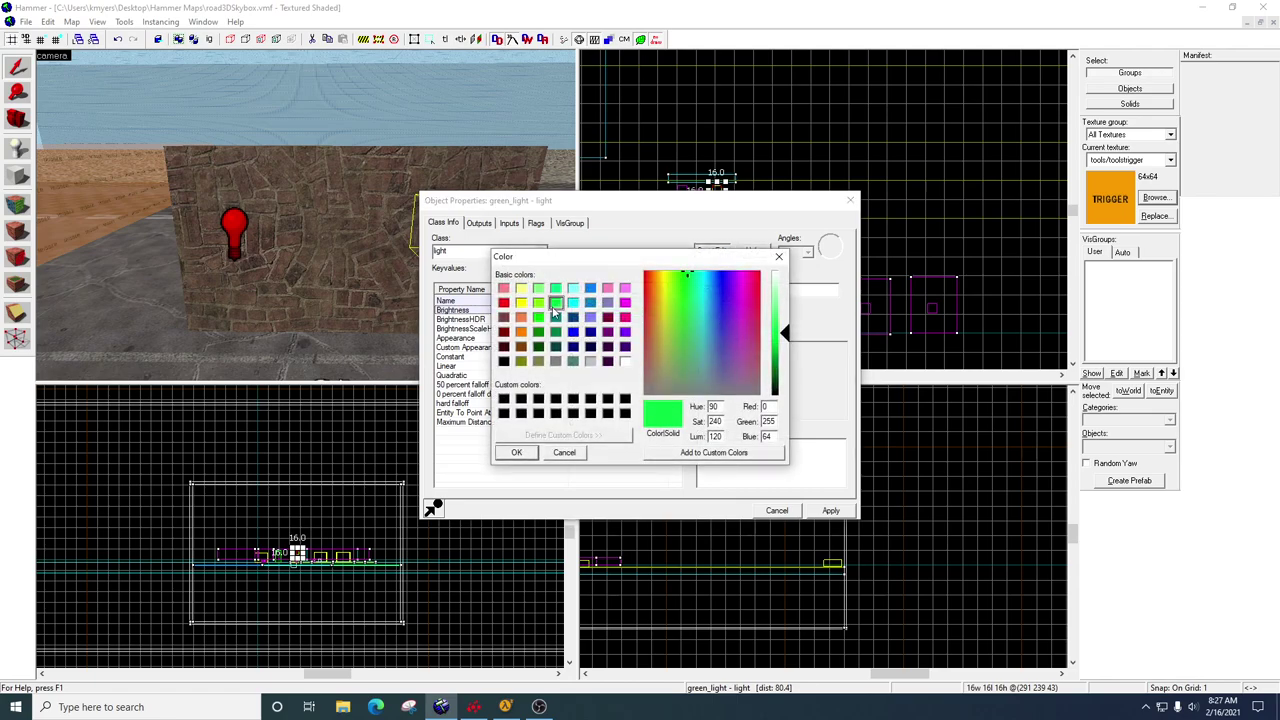
{"action": "left_click", "coordinate": [516, 452]}
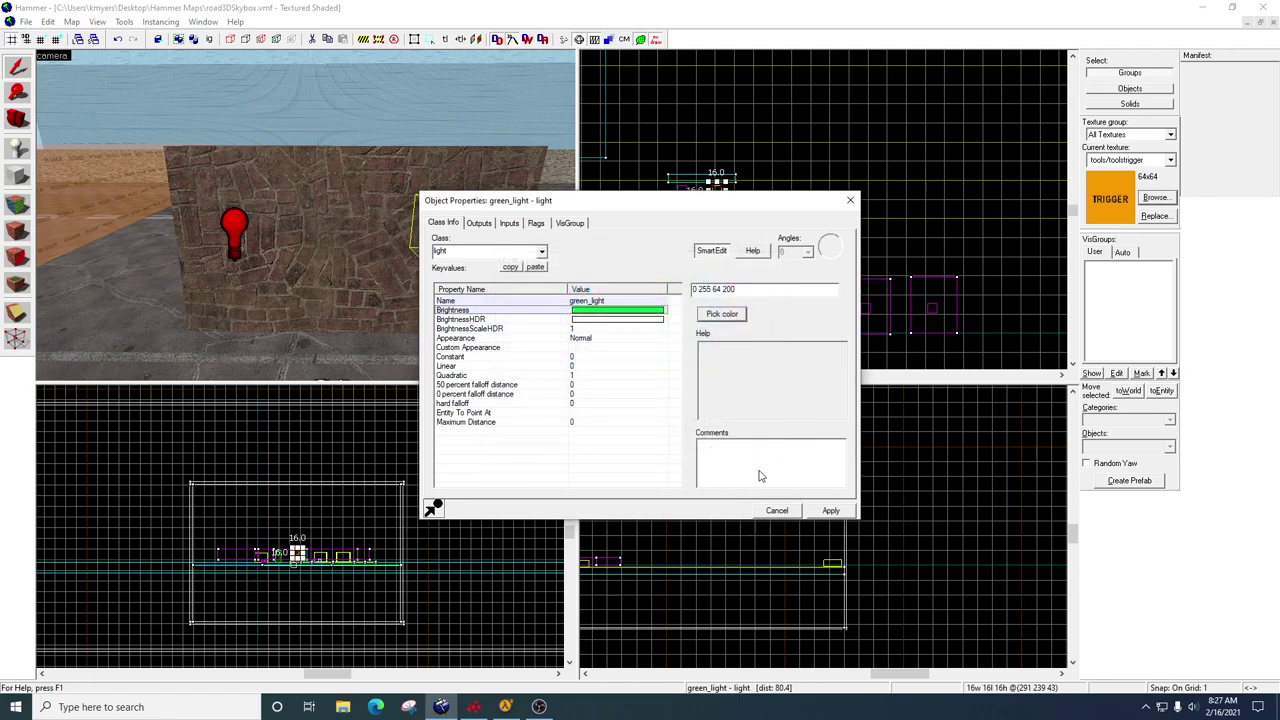
- Check that the green_light entity's Initially dark flag is disabled, apply its properties, and close them
{"action": "left_click", "coordinate": [538, 224]}
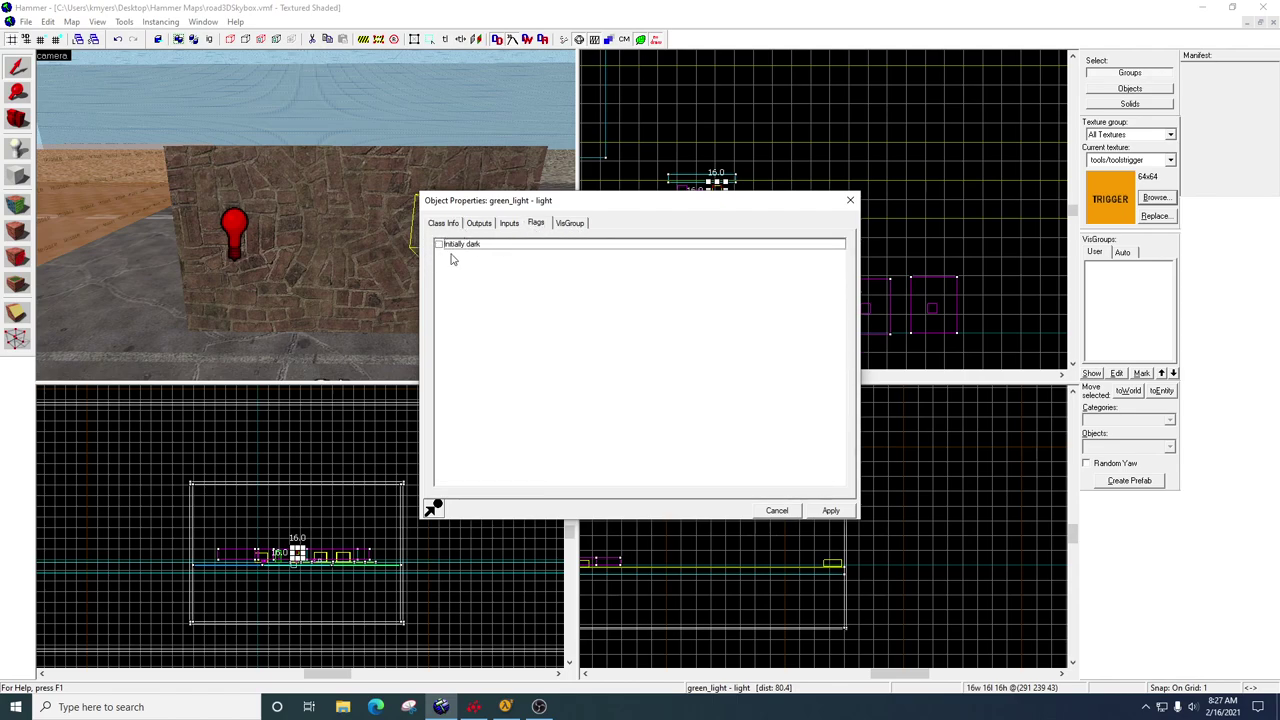
{"action": "left_click", "coordinate": [834, 511]}
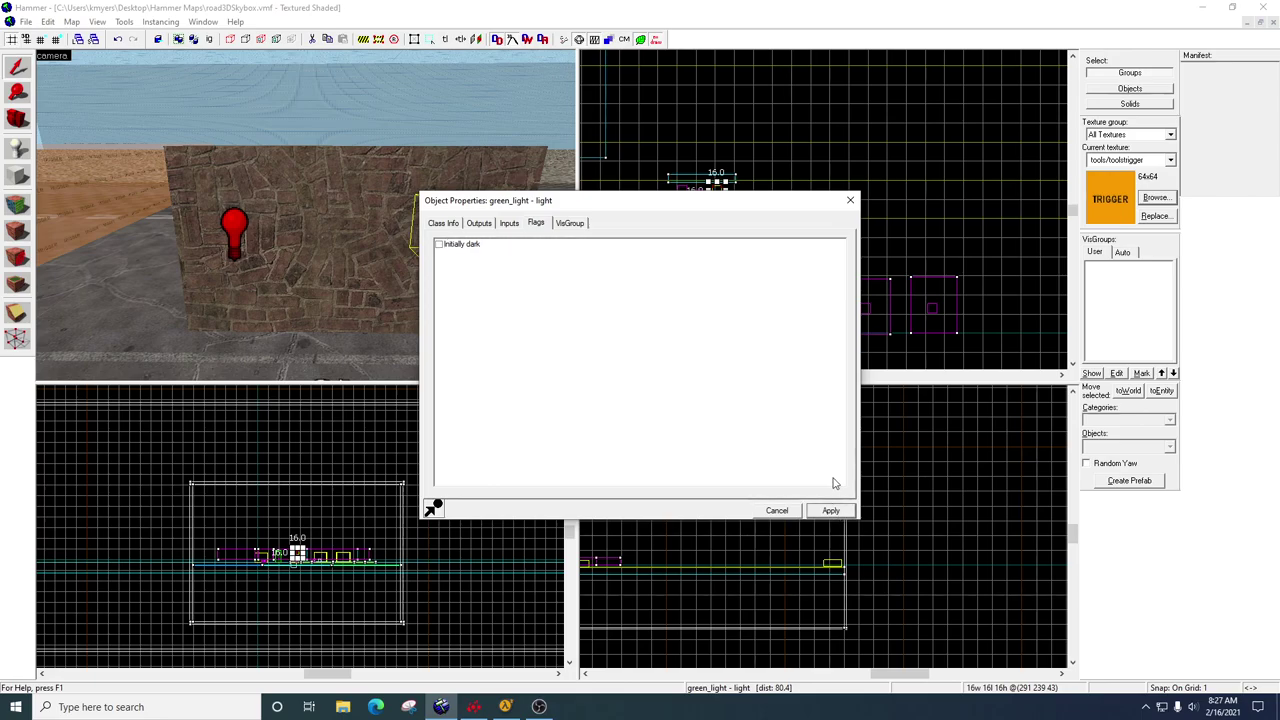
{"action": "left_click", "coordinate": [850, 200]}
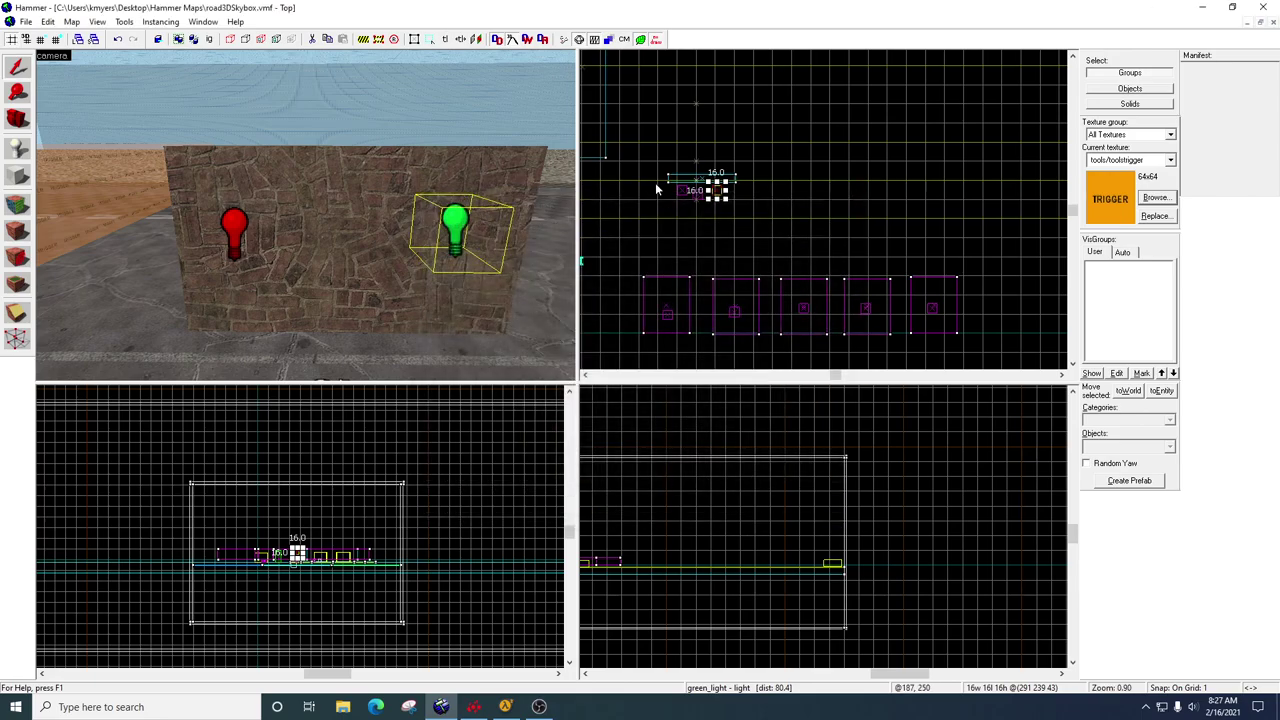
- Choose math_counter as the Entity tool's object without placing one, and return to the Selection tool
{"action": "scroll", "coordinate": [680, 191], "scroll_direction": "up", "scroll_amount": 8}
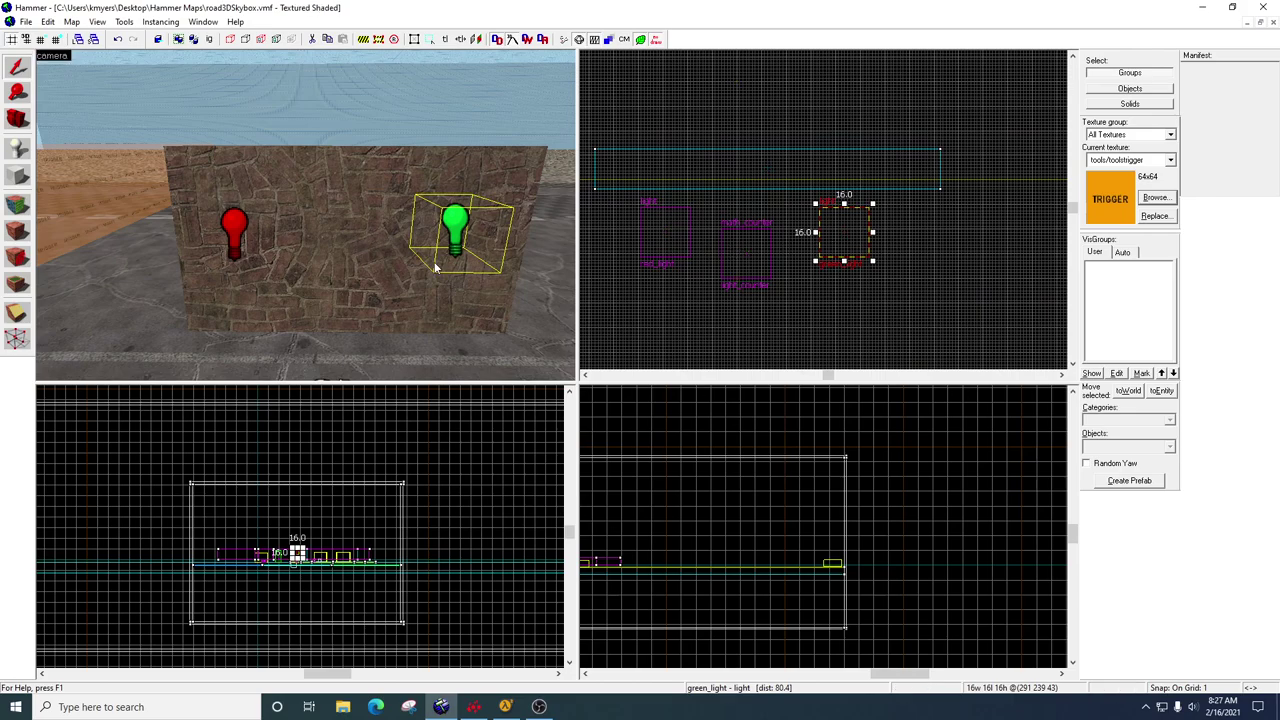
{"action": "key", "text": "z"}
{"action": "key", "text": "w"}
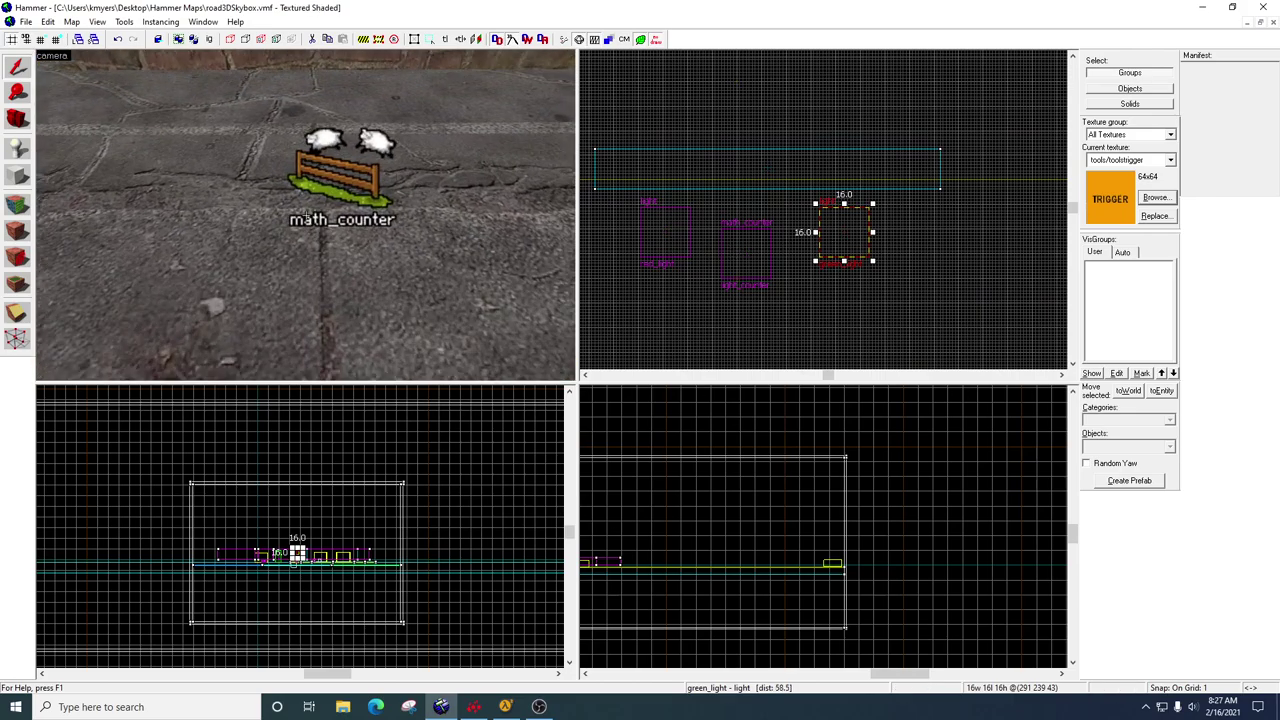
{"action": "key", "text": "z"}
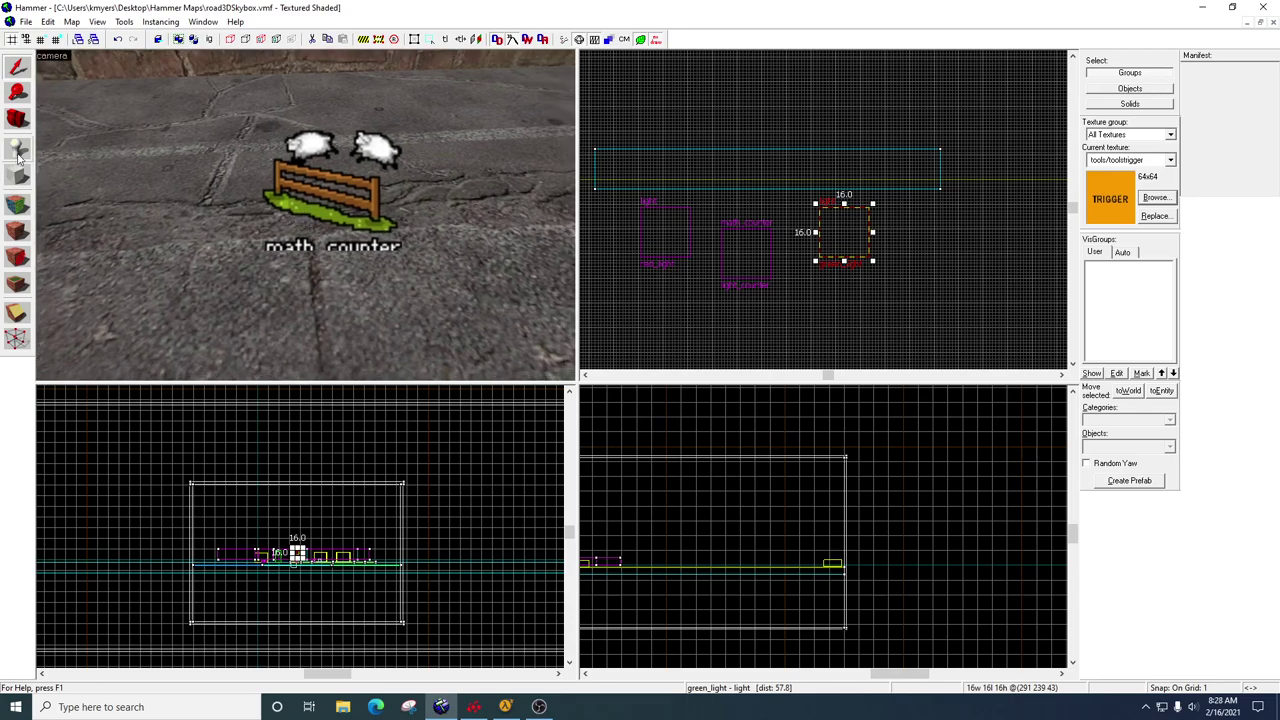
{"action": "left_click", "coordinate": [16, 152]}
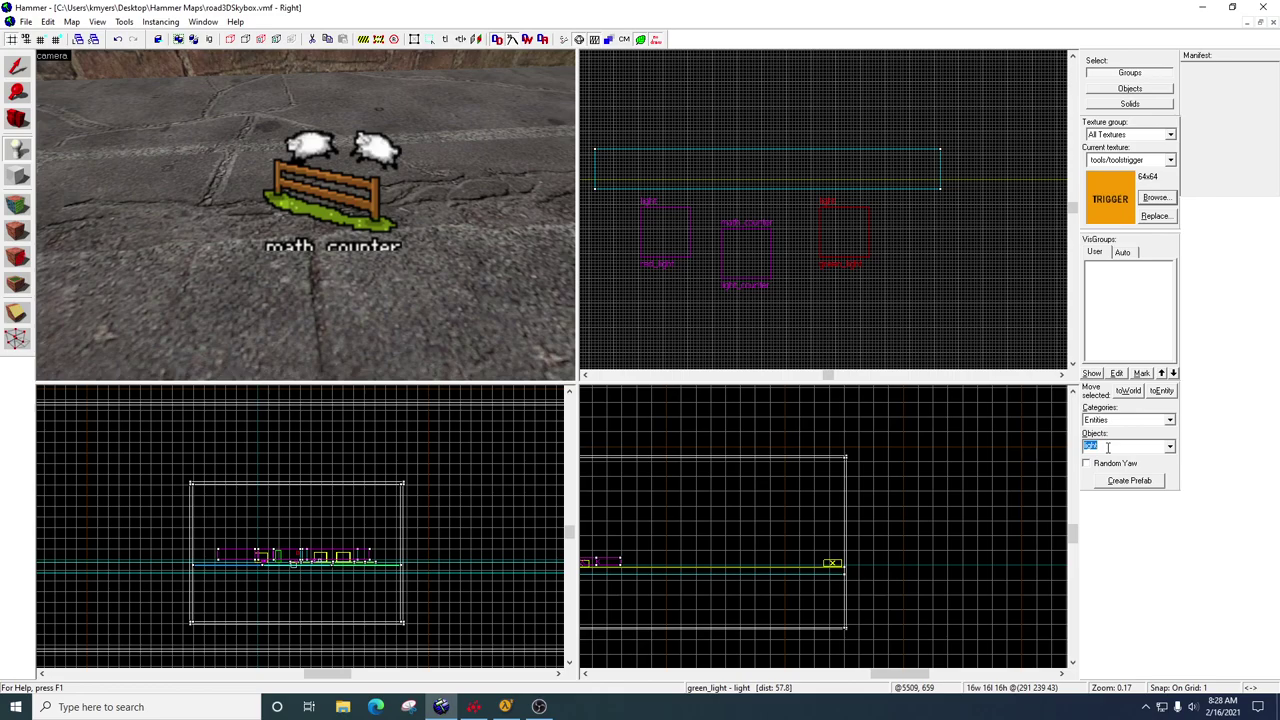
{"action": "type", "text": "math_count"}
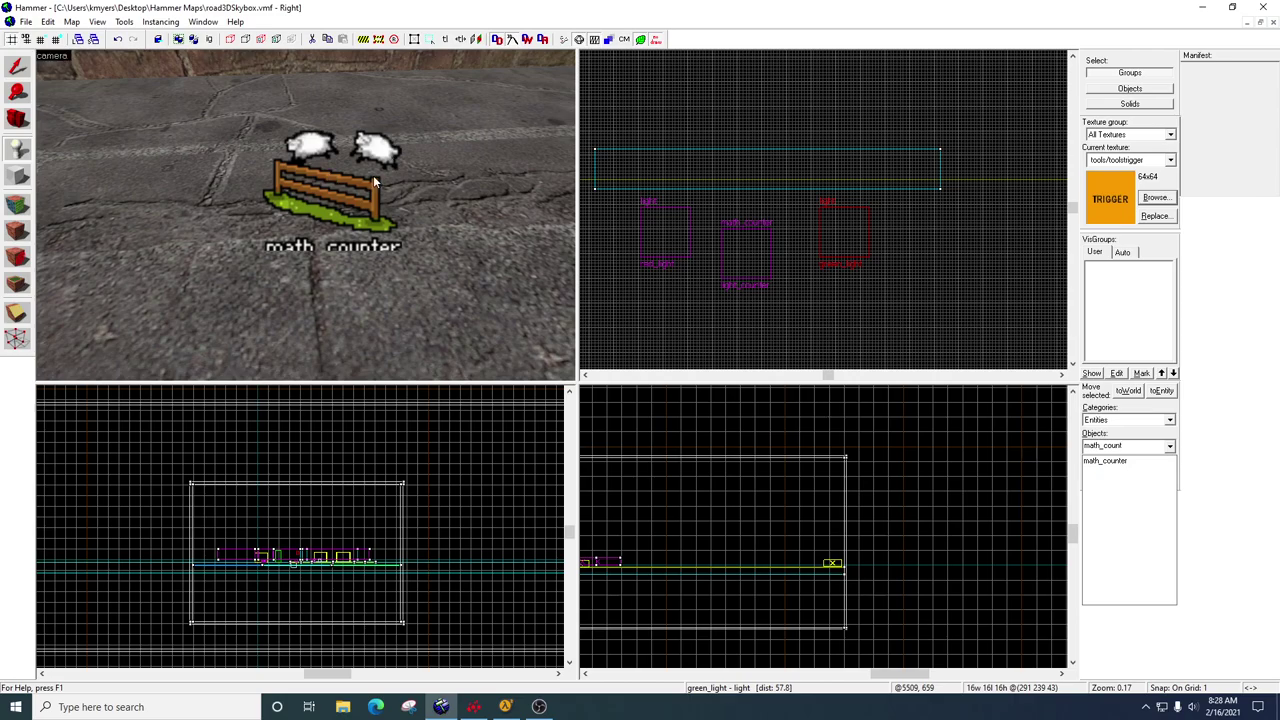
{"action": "left_click", "coordinate": [20, 73]}
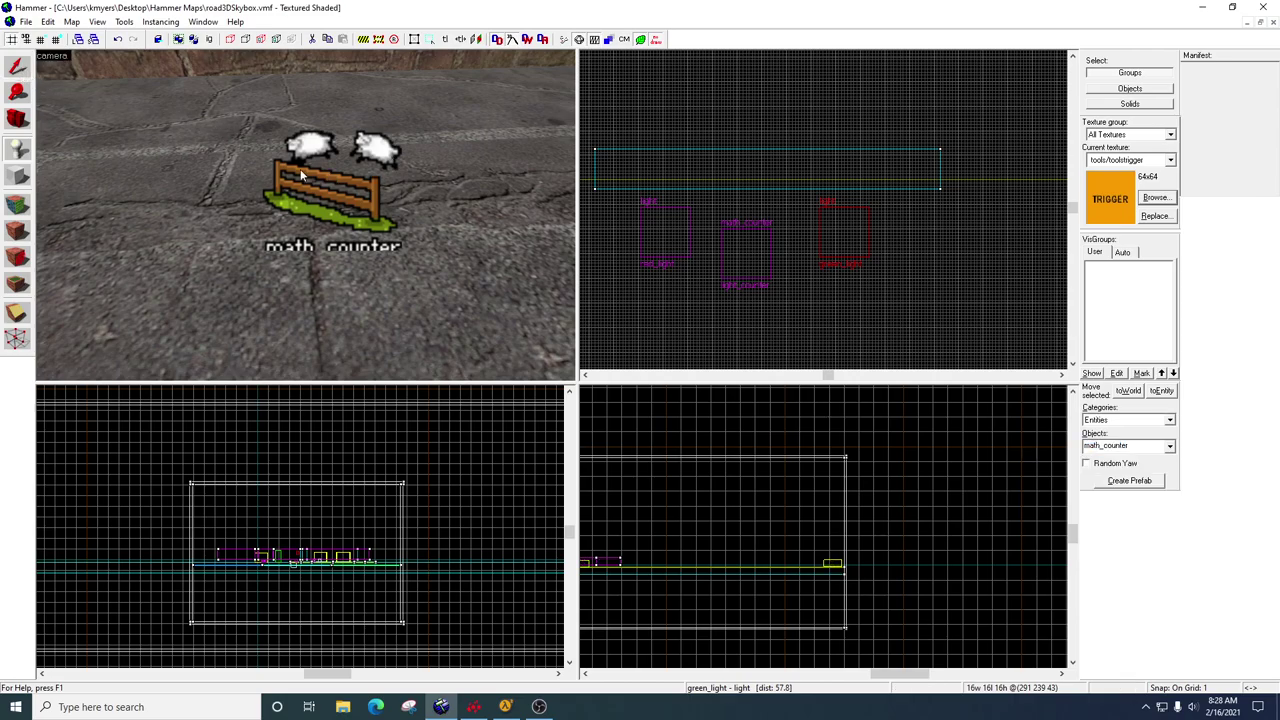
{"action": "left_click", "coordinate": [16, 66]}
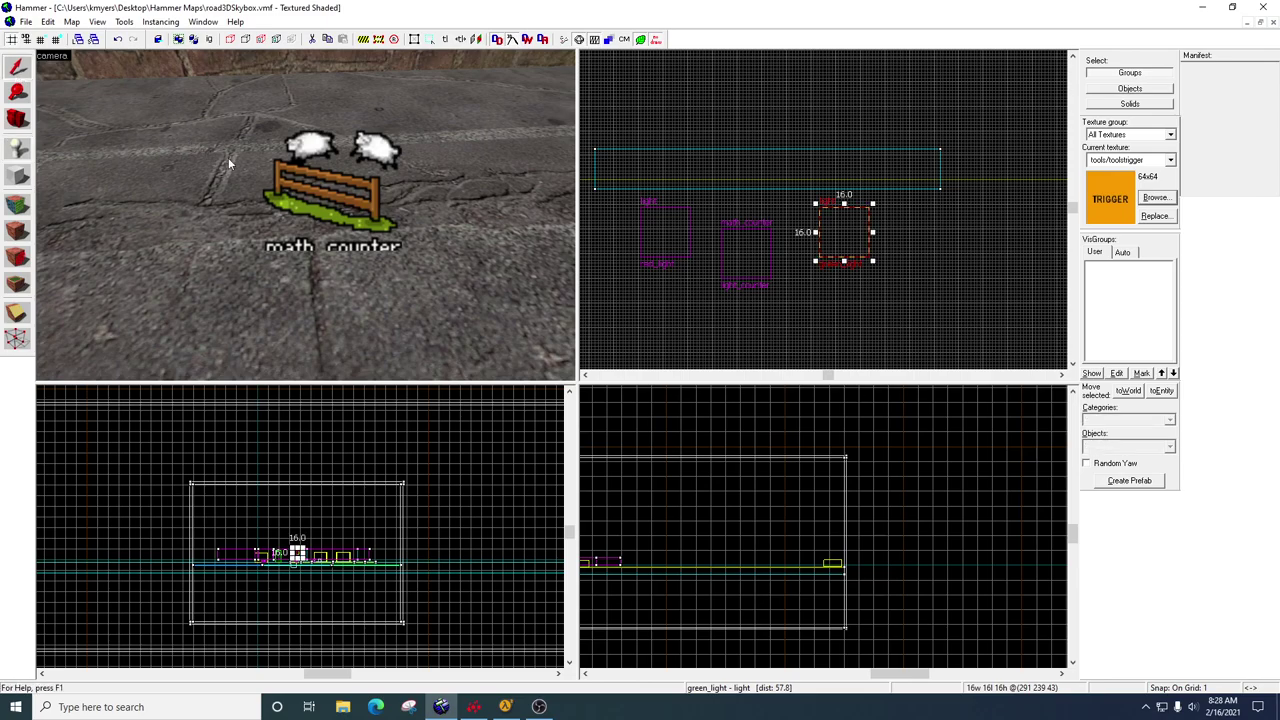
- Select the existing math_counter in front of the wall and raise it about 9 units in the front view
{"action": "left_click", "coordinate": [329, 171]}
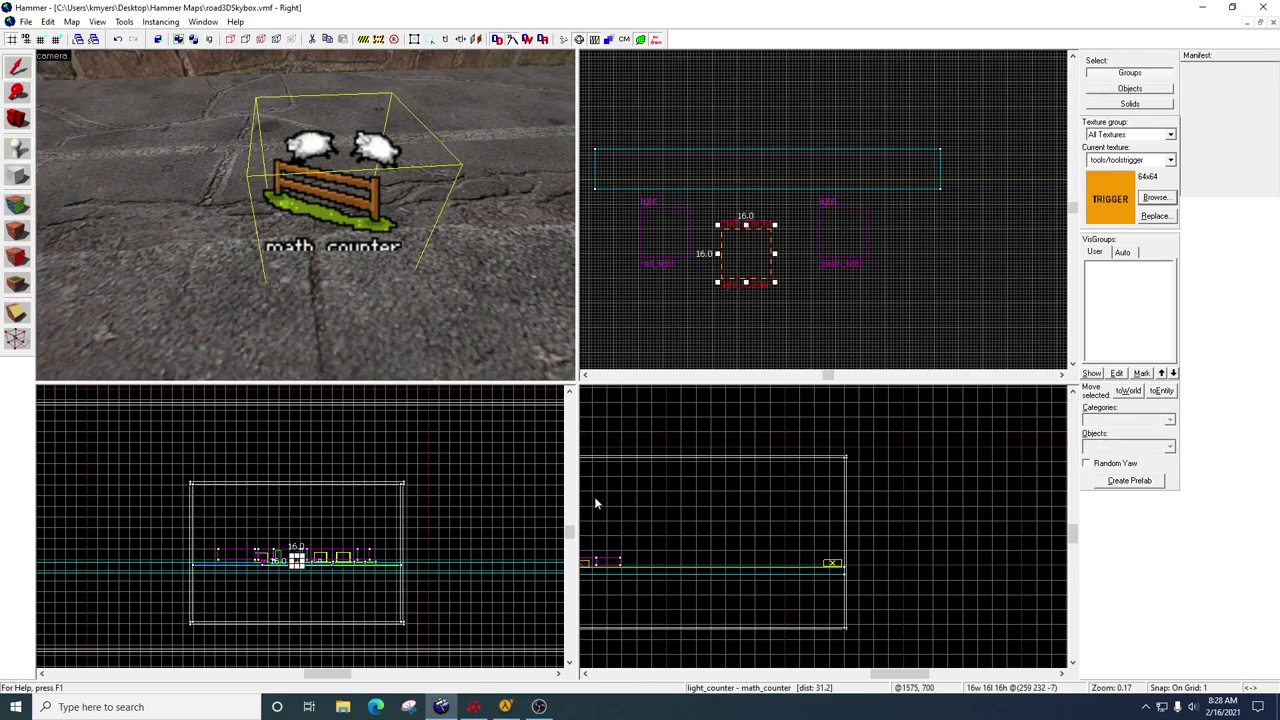
{"action": "scroll", "coordinate": [333, 564], "scroll_direction": "up", "scroll_amount": 2}
{"action": "scroll", "coordinate": [333, 564], "scroll_direction": "up", "scroll_amount": 10}
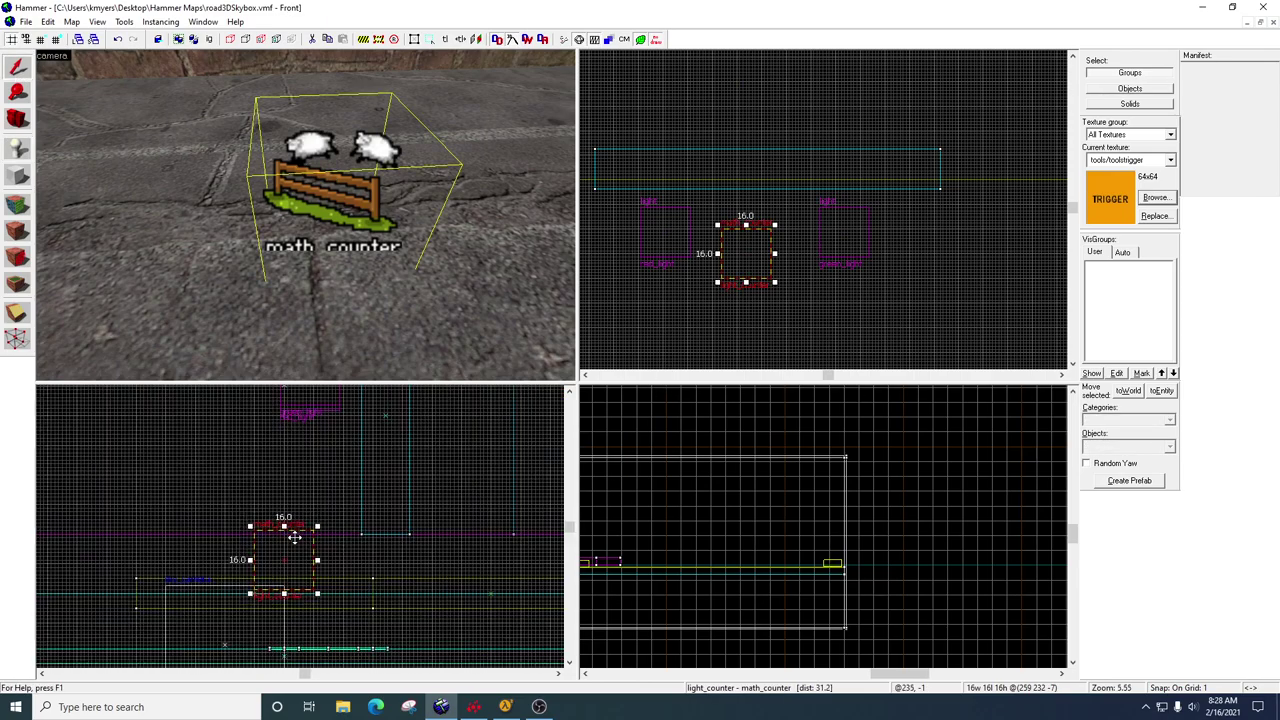
{"action": "left_click_drag", "start_coordinate": [290, 549], "coordinate": [291, 516]}
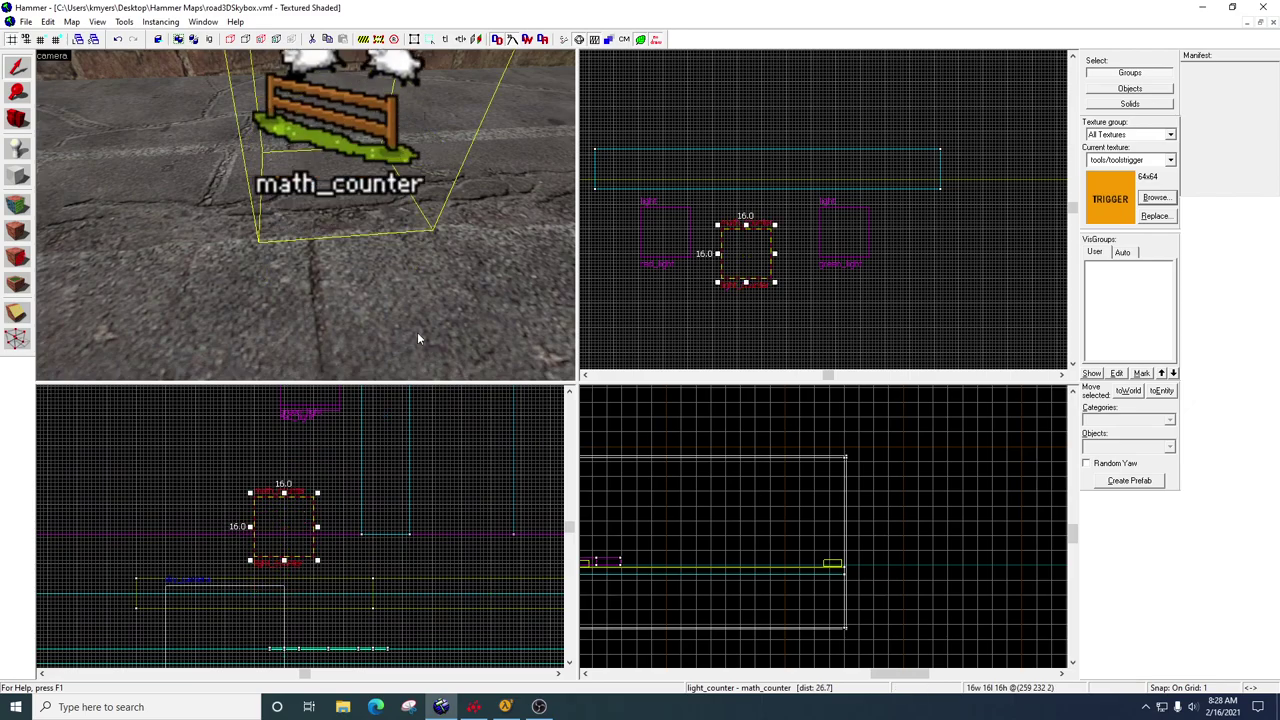
- Review the math_counter's name, start state, initial, minimum and maximum legal values, and flags, then apply and close its properties
{"action": "key", "text": "z"}
{"action": "key", "text": "s"}
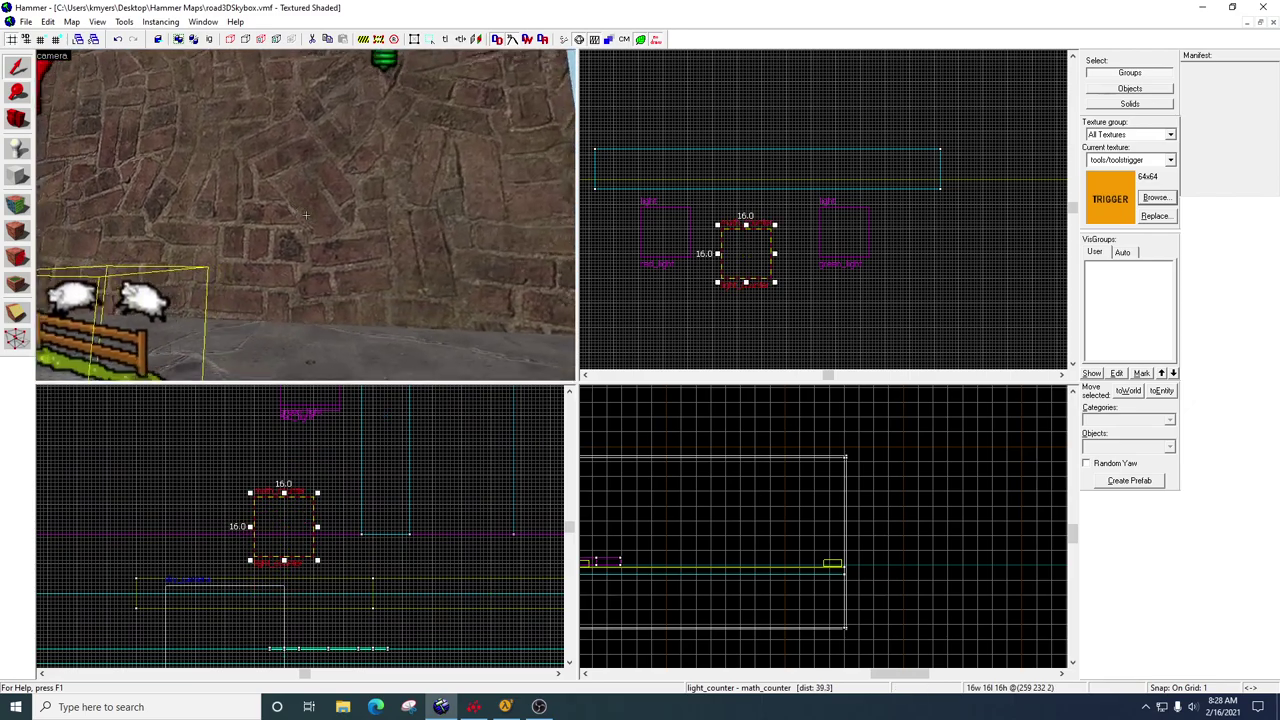
{"action": "key", "text": "s"}
{"action": "key", "text": "a"}
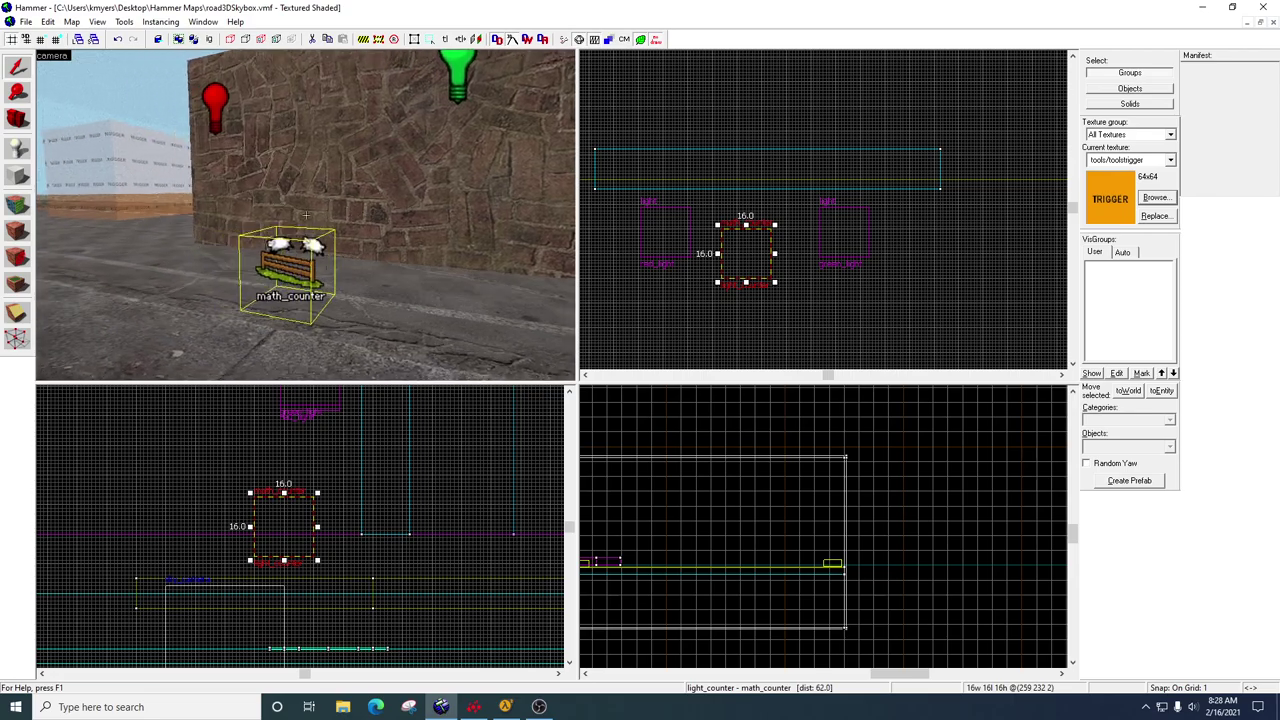
{"action": "key", "text": "w"}
{"action": "key", "text": "a"}
{"action": "key", "text": "s"}
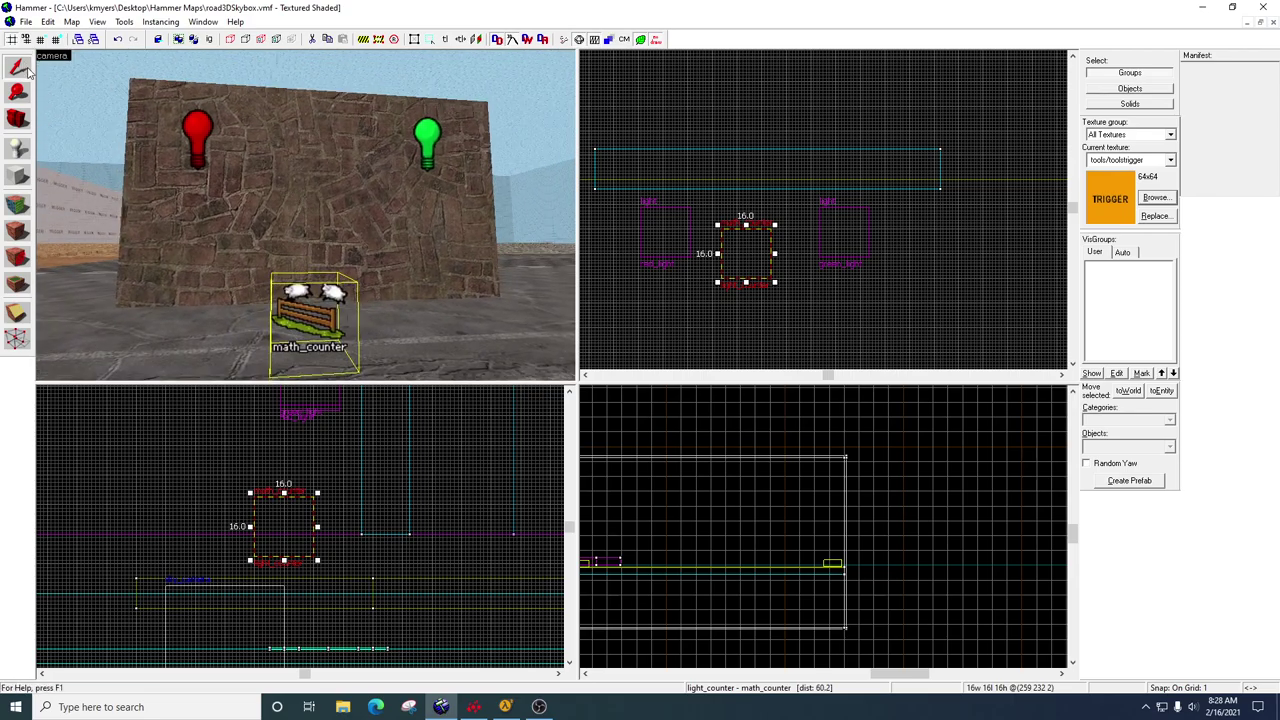
{"action": "double_click", "coordinate": [303, 297]}
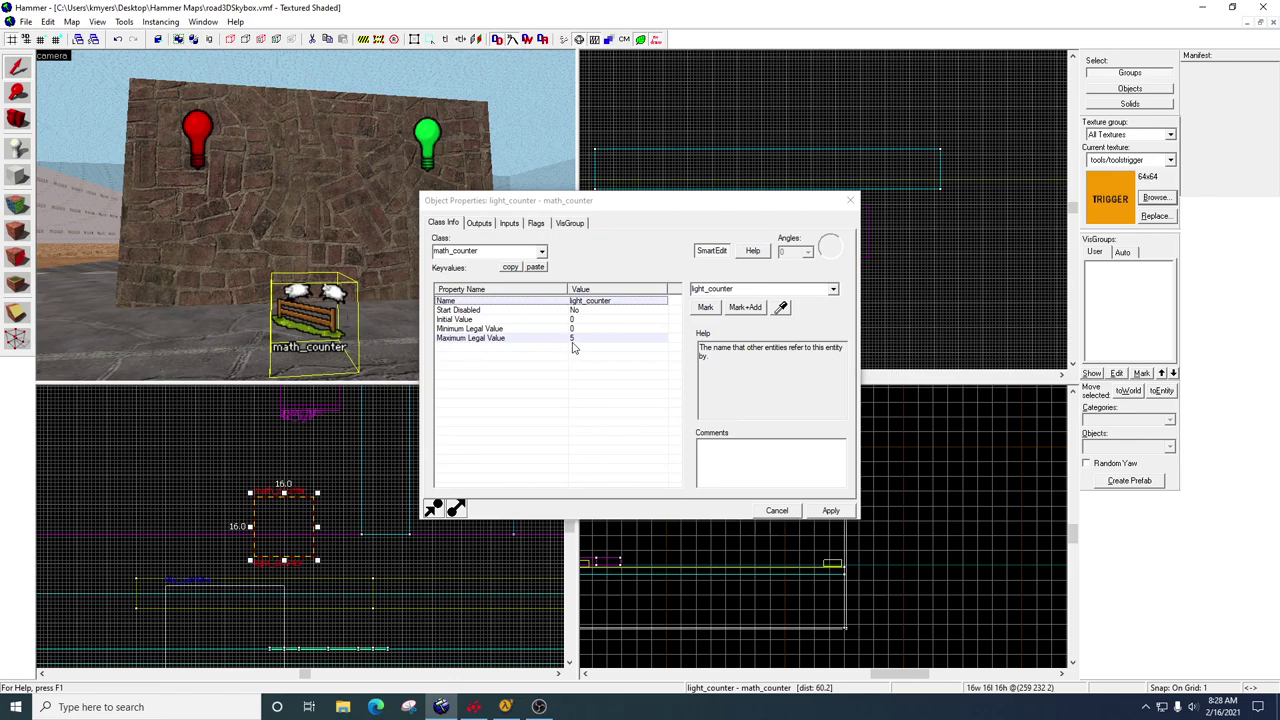
{"action": "left_click", "coordinate": [537, 224]}
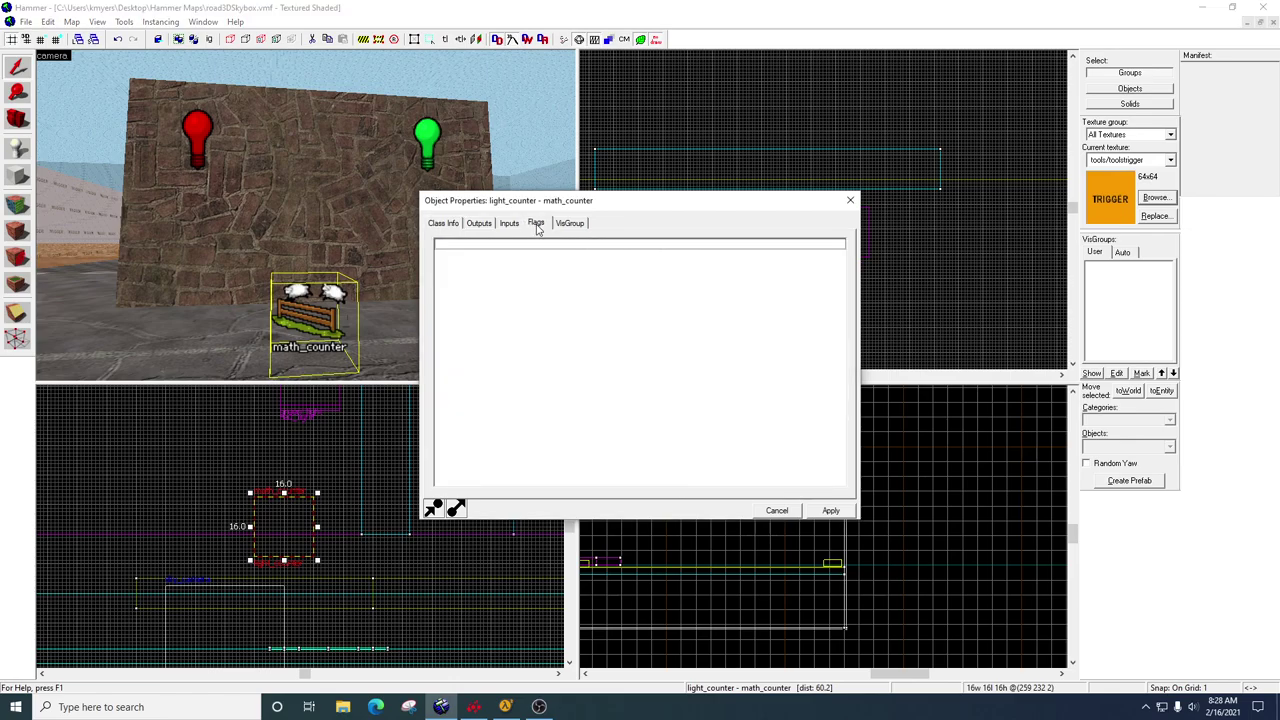
{"action": "left_click", "coordinate": [446, 223]}
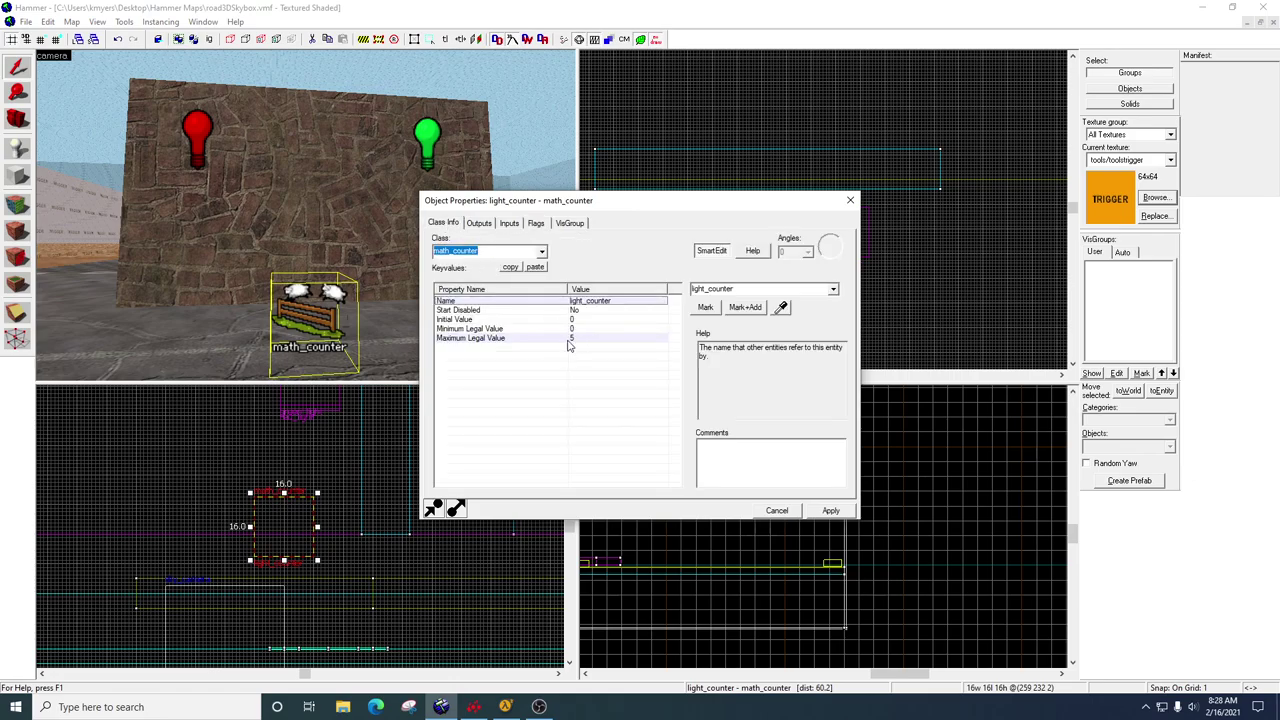
{"action": "left_click", "coordinate": [340, 325]}
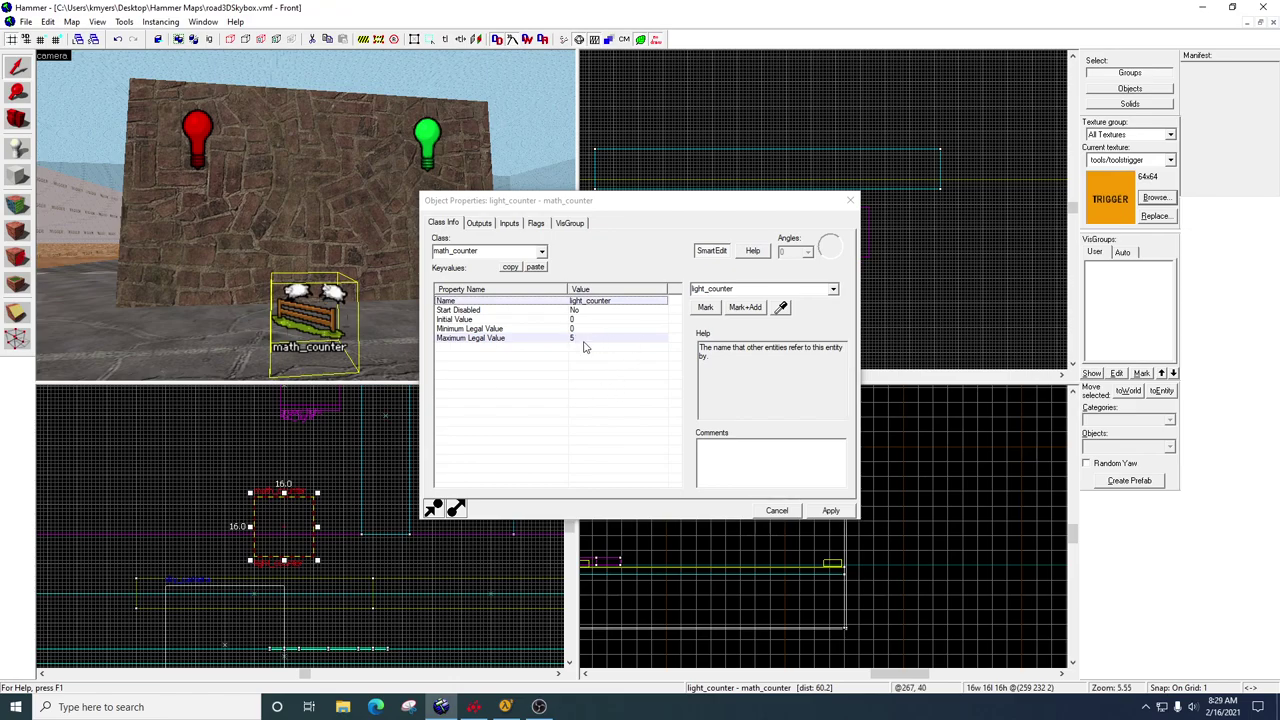
{"action": "left_click", "coordinate": [829, 514]}
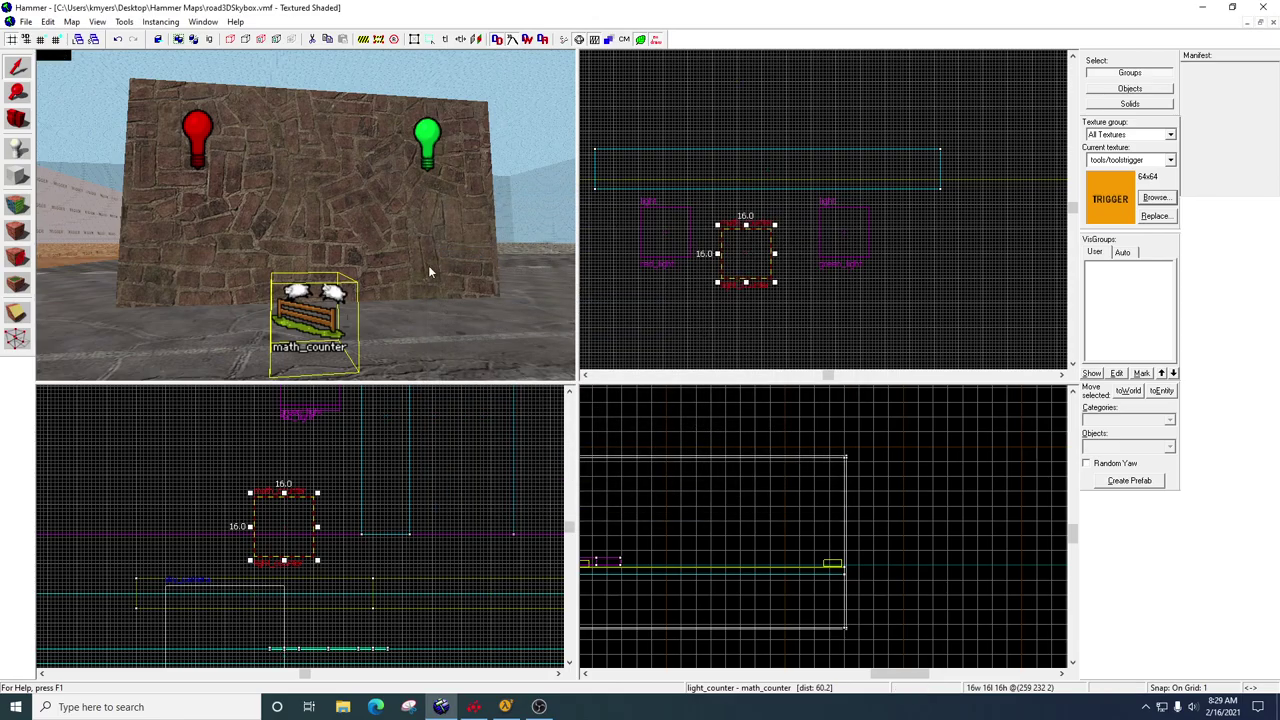
- Examine the layout of the wall lights, the math_counter and the trigger volumes from several distances in the 3D view
{"action": "key", "text": "z"}
{"action": "key", "text": "s"}
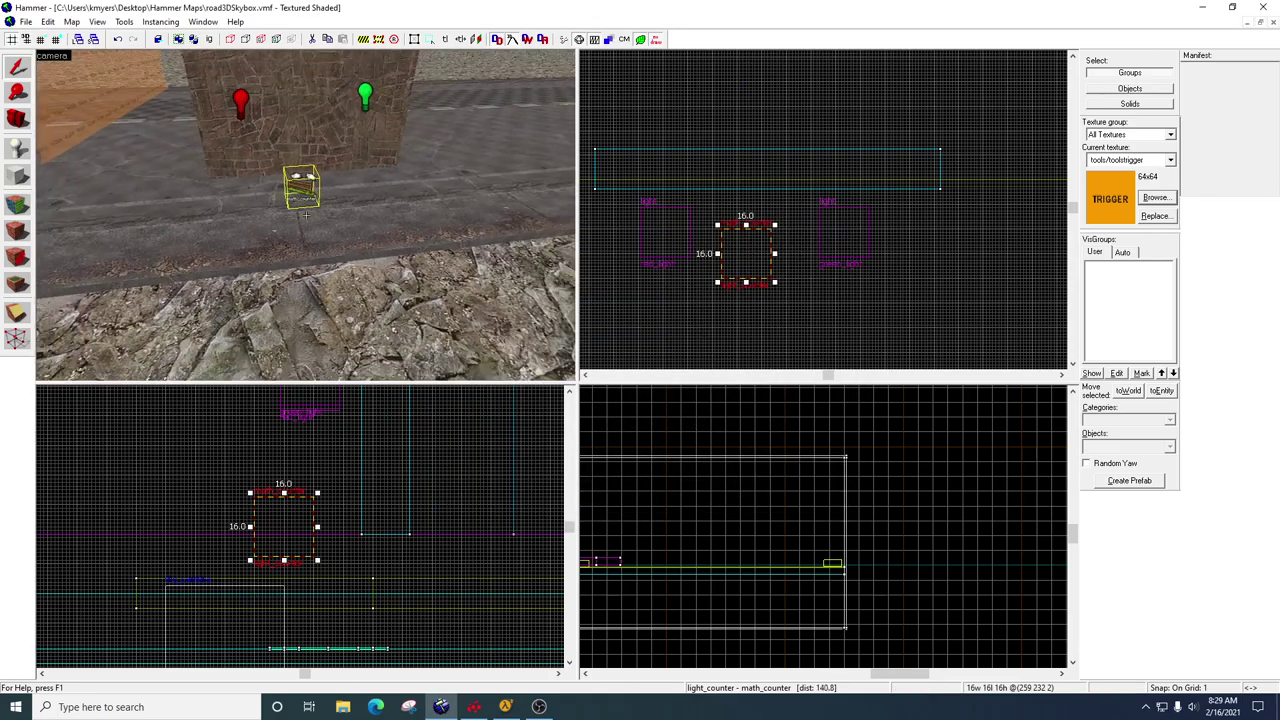
{"action": "scroll", "coordinate": [306, 214], "scroll_direction": "up", "scroll_amount": 10}
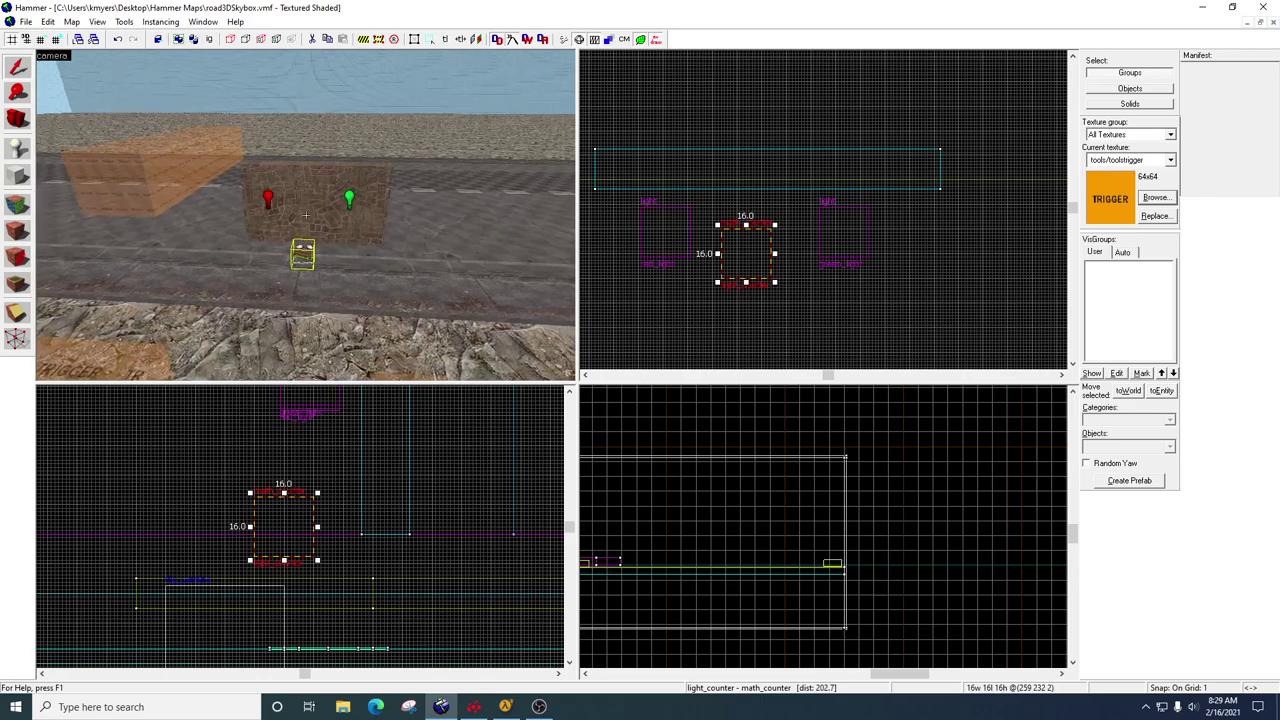
{"action": "key", "text": "w"}
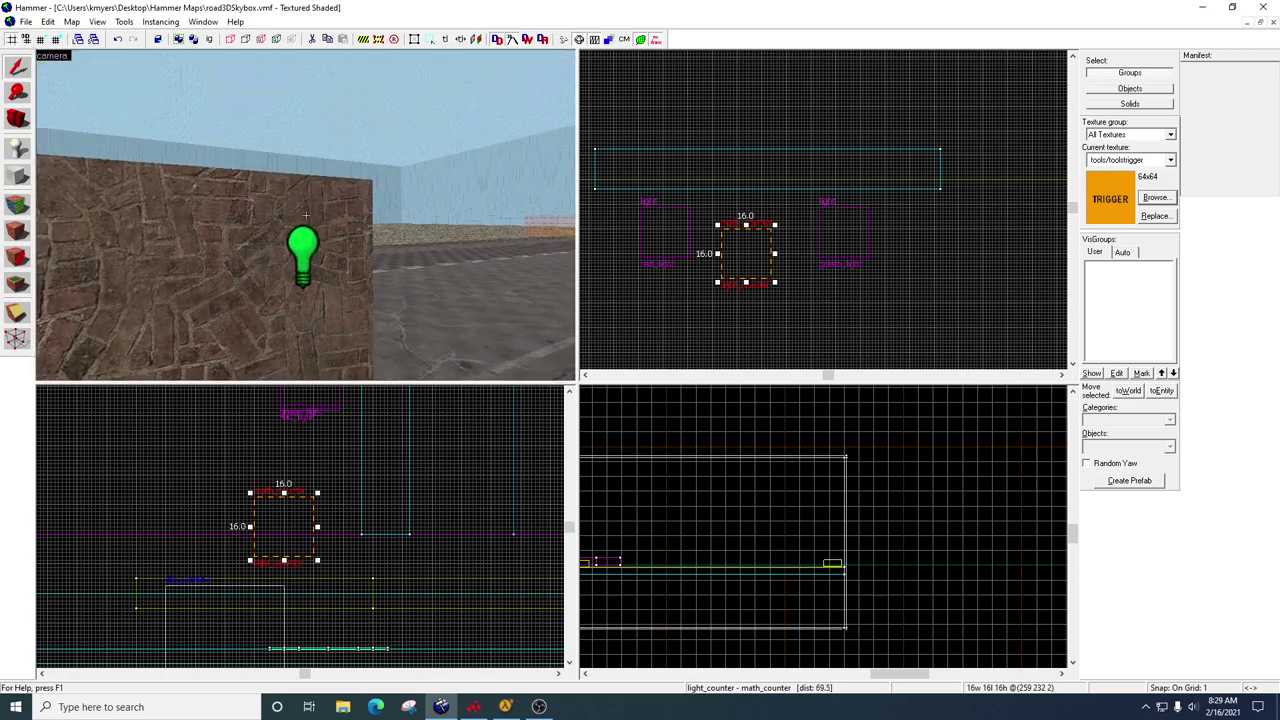
{"action": "key", "text": "s"}
{"action": "scroll", "coordinate": [306, 214], "scroll_direction": "down", "scroll_amount": 2}
{"action": "key", "text": "Down"}
{"action": "key", "text": "Down"}
{"action": "key", "text": "Down"}
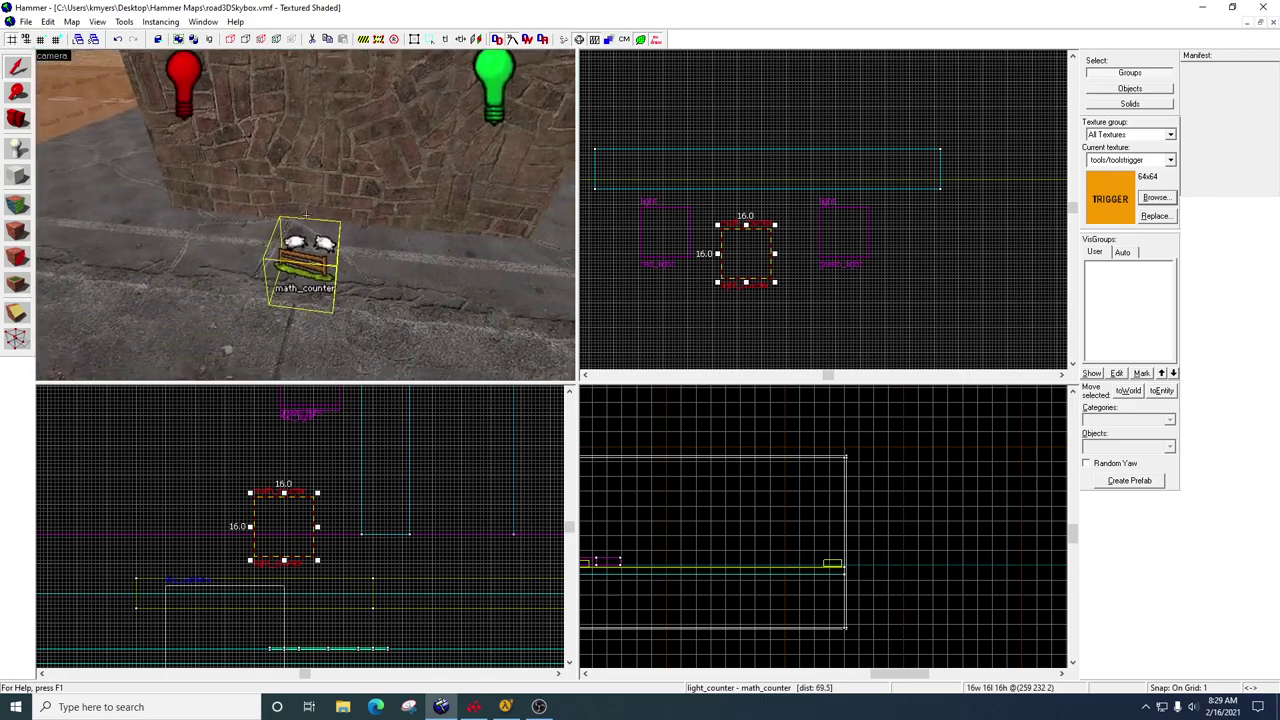
{"action": "key", "text": "s"}
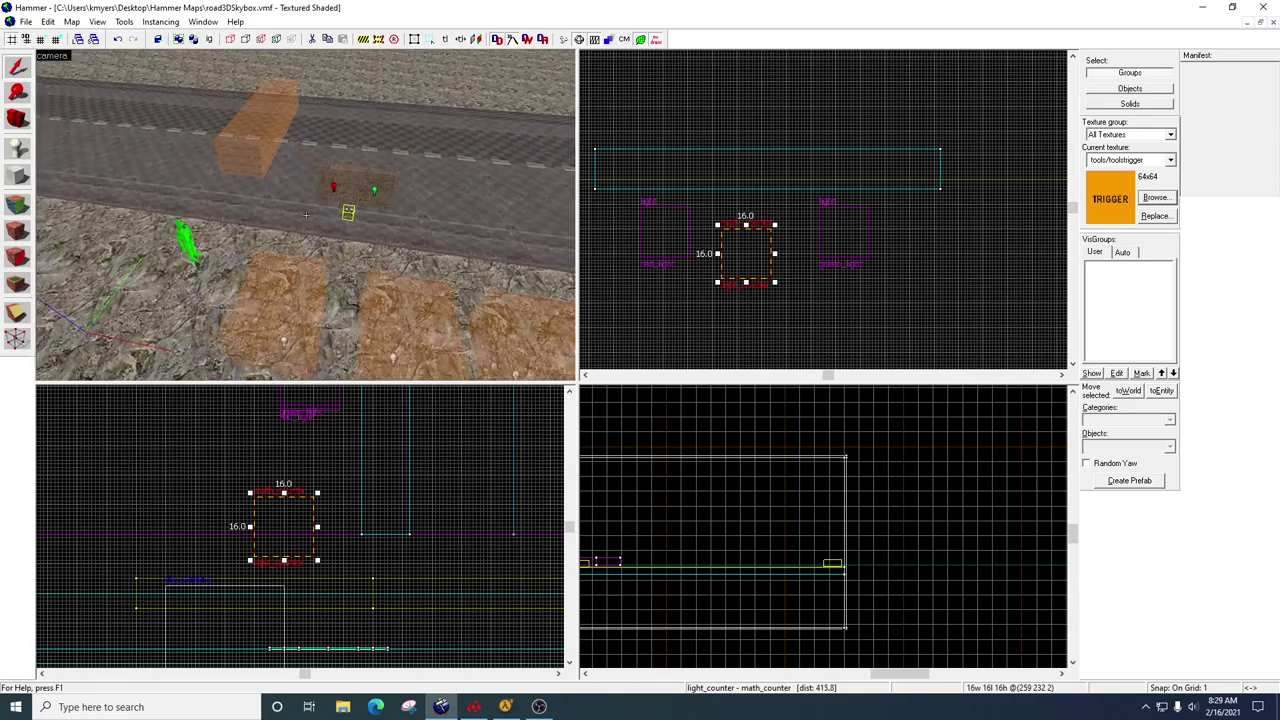
{"action": "key", "text": "a"}
{"action": "key", "text": "d"}
{"action": "key", "text": "w"}
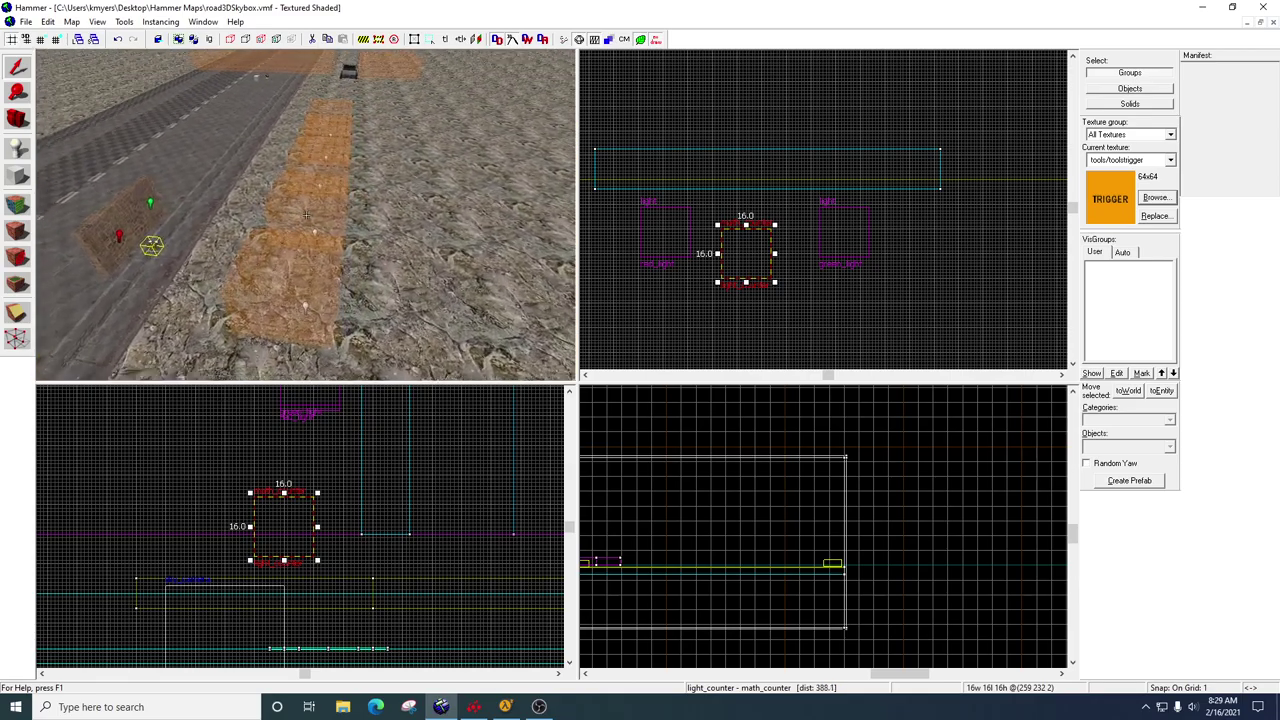
{"action": "key", "text": "w"}
{"action": "key", "text": "d"}
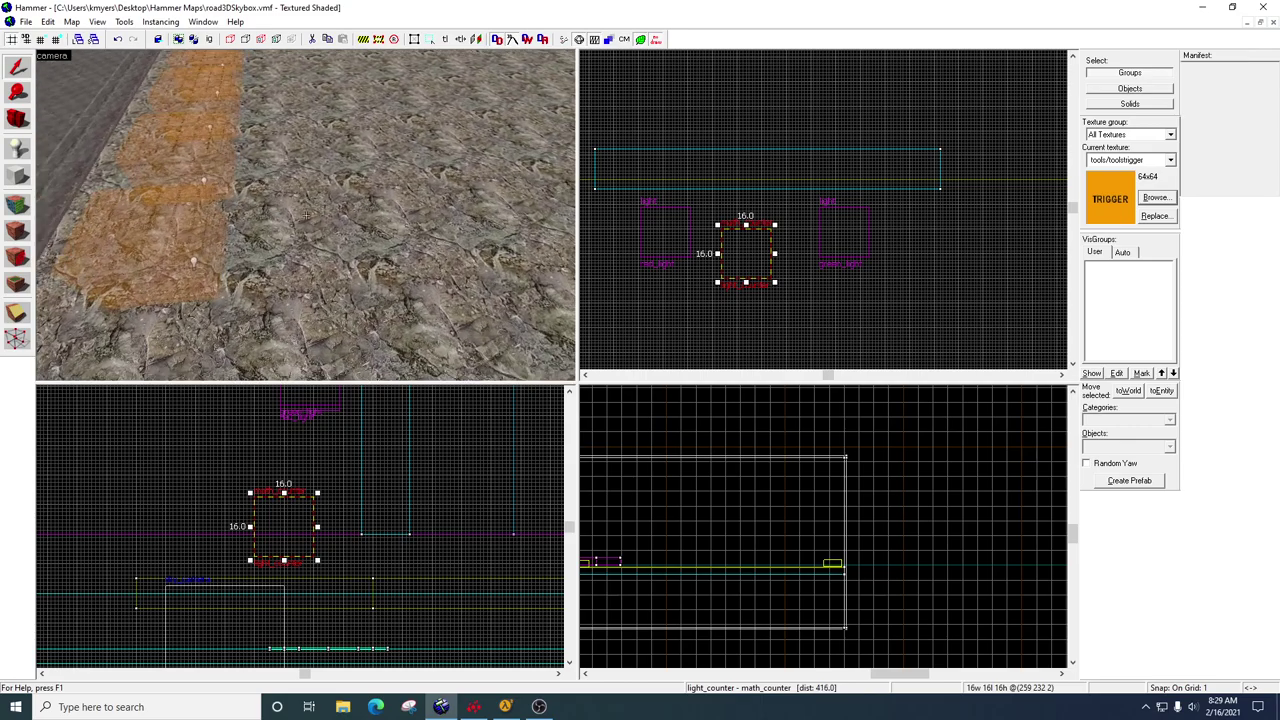
- Draw a block about 82 by 76 units beside the first light_trigger volume and stretch its height to about 69 units
{"action": "left_click", "coordinate": [17, 175]}
{"action": "scroll", "coordinate": [771, 225], "scroll_direction": "down", "scroll_amount": 5}
{"action": "scroll", "coordinate": [771, 229], "scroll_direction": "down", "scroll_amount": 12}
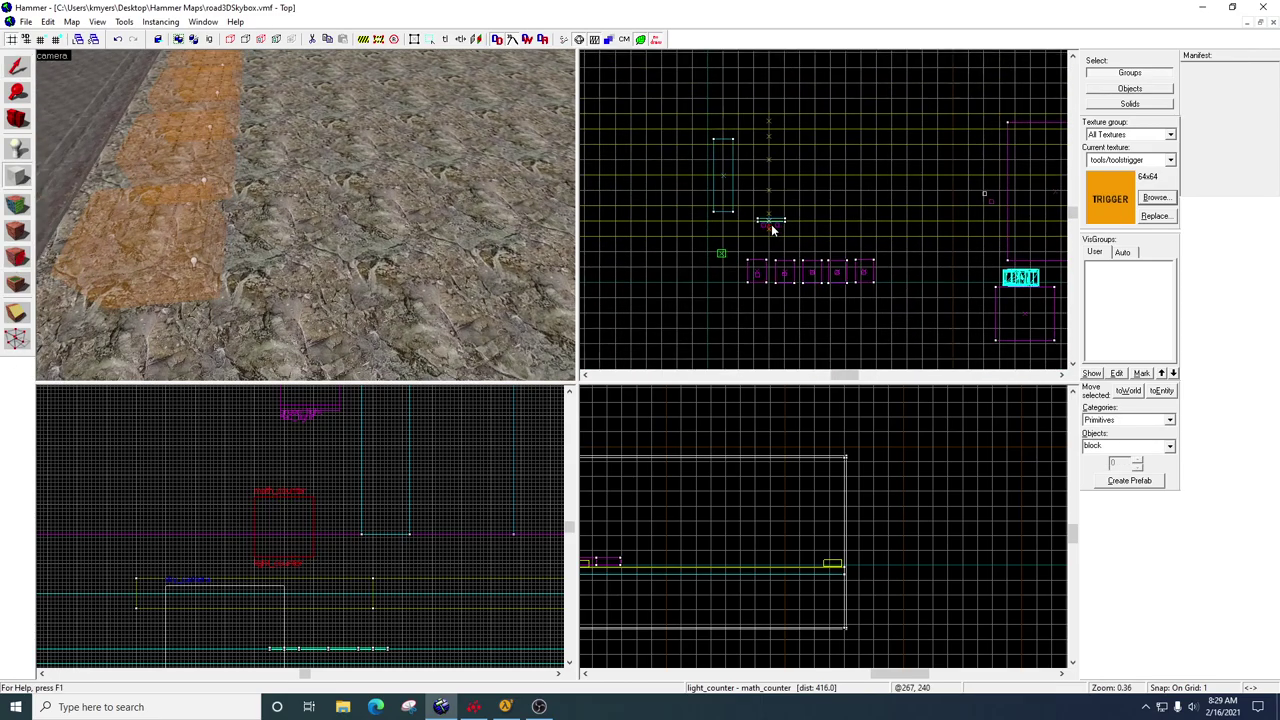
{"action": "scroll", "coordinate": [767, 271], "scroll_direction": "up", "scroll_amount": 10}
{"action": "scroll", "coordinate": [761, 288], "scroll_direction": "up", "scroll_amount": 3}
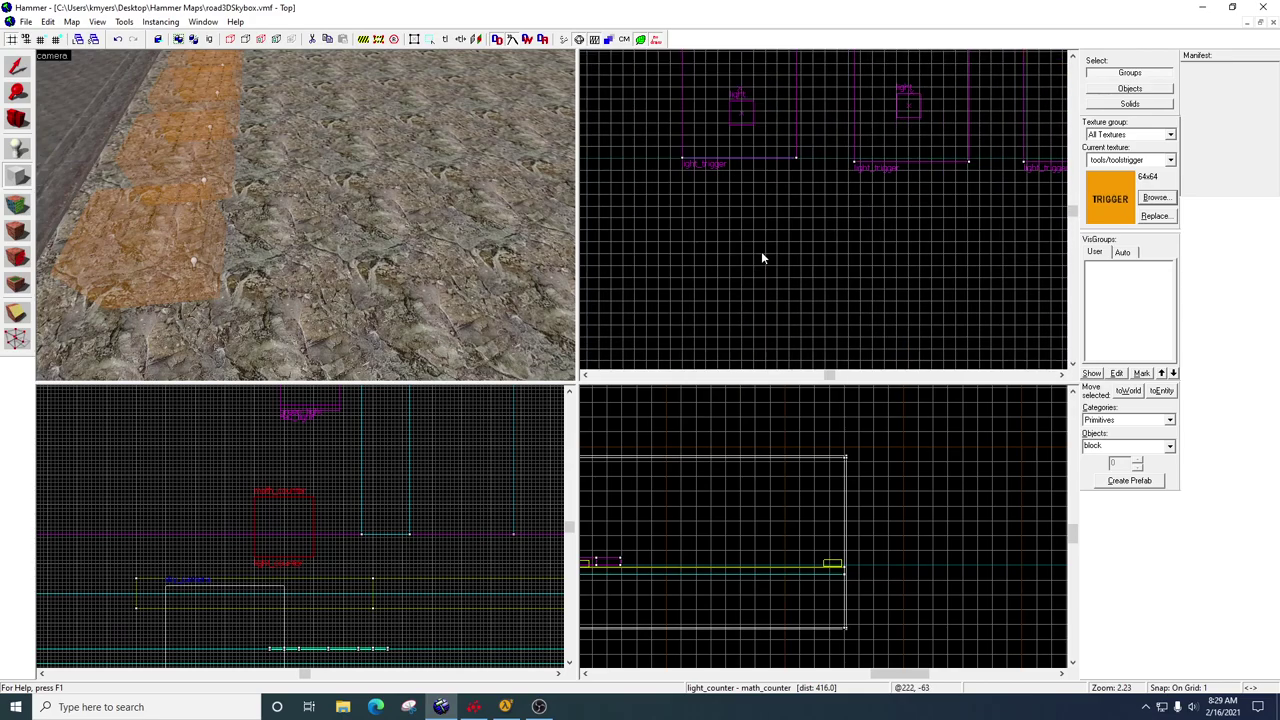
{"action": "left_click_drag", "start_coordinate": [676, 202], "coordinate": [800, 314]}
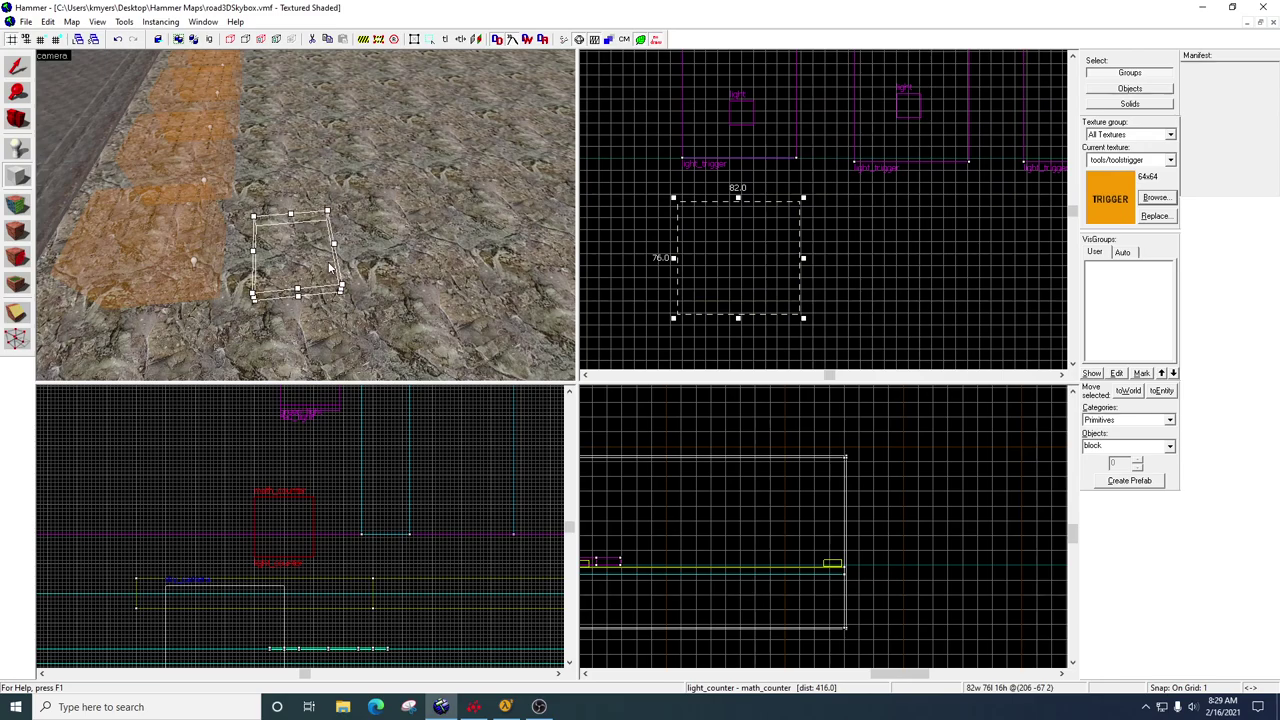
{"action": "scroll", "coordinate": [365, 575], "scroll_direction": "down", "scroll_amount": 3}
{"action": "scroll", "coordinate": [364, 593], "scroll_direction": "down", "scroll_amount": 2}
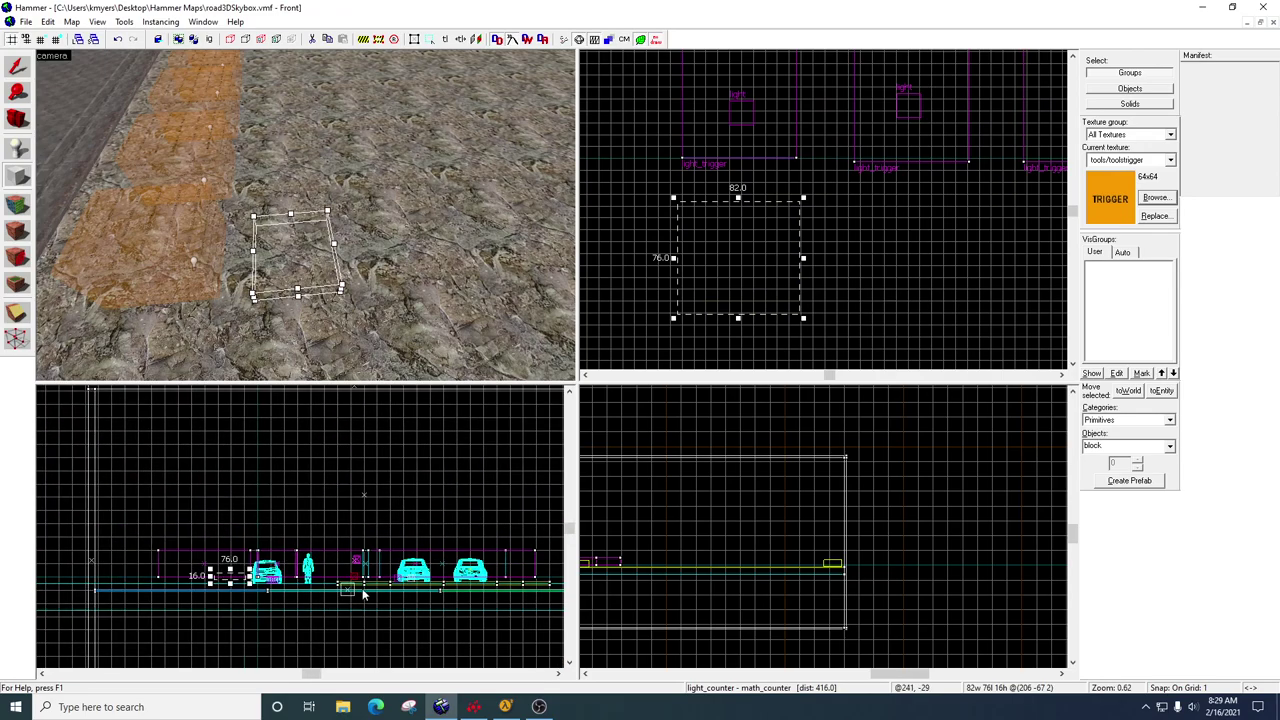
{"action": "scroll", "coordinate": [225, 578], "scroll_direction": "up", "scroll_amount": 8}
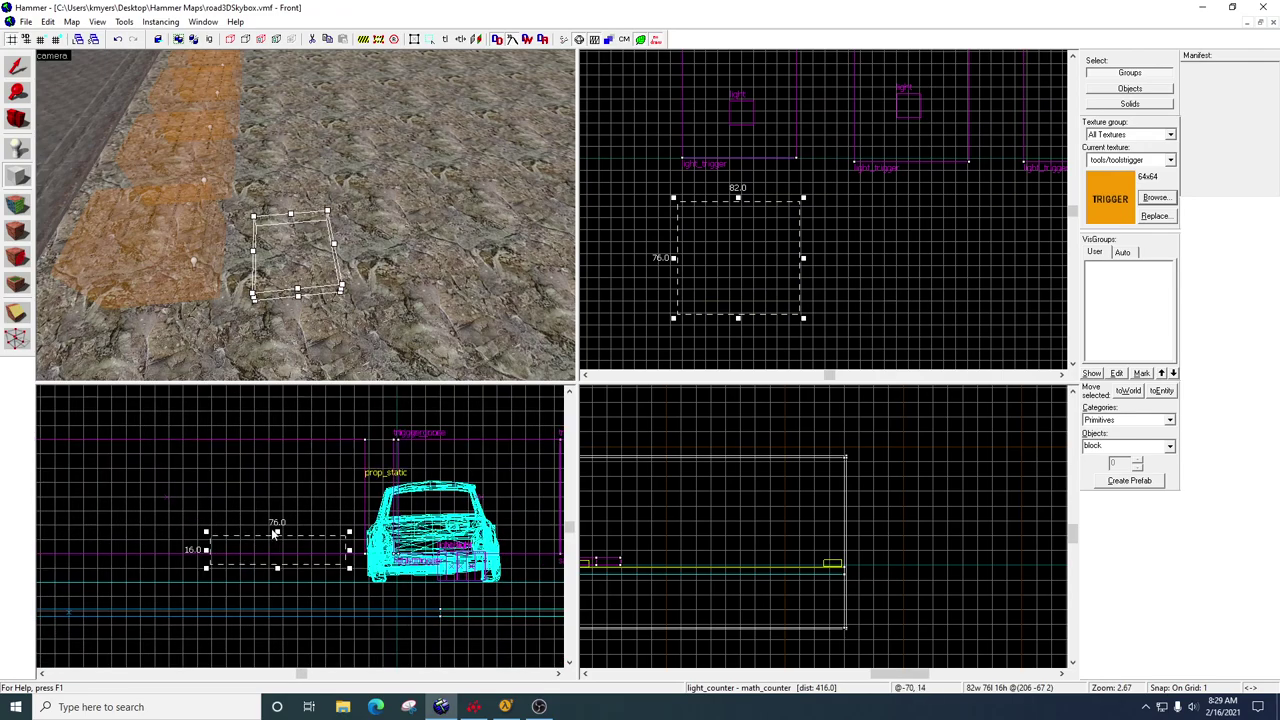
{"action": "left_click_drag", "start_coordinate": [277, 532], "coordinate": [277, 438]}
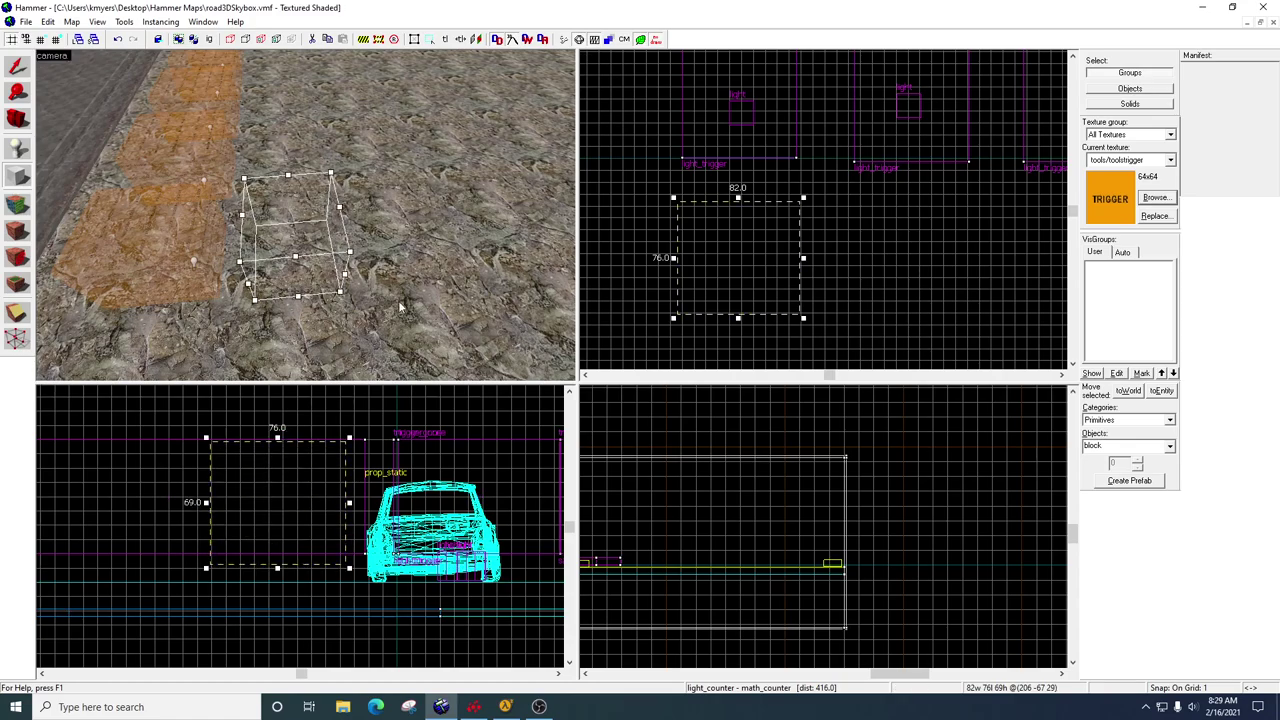
- Choose the tools/toolstrigger texture and create the outlined block as a solid
{"action": "left_click", "coordinate": [1155, 199]}
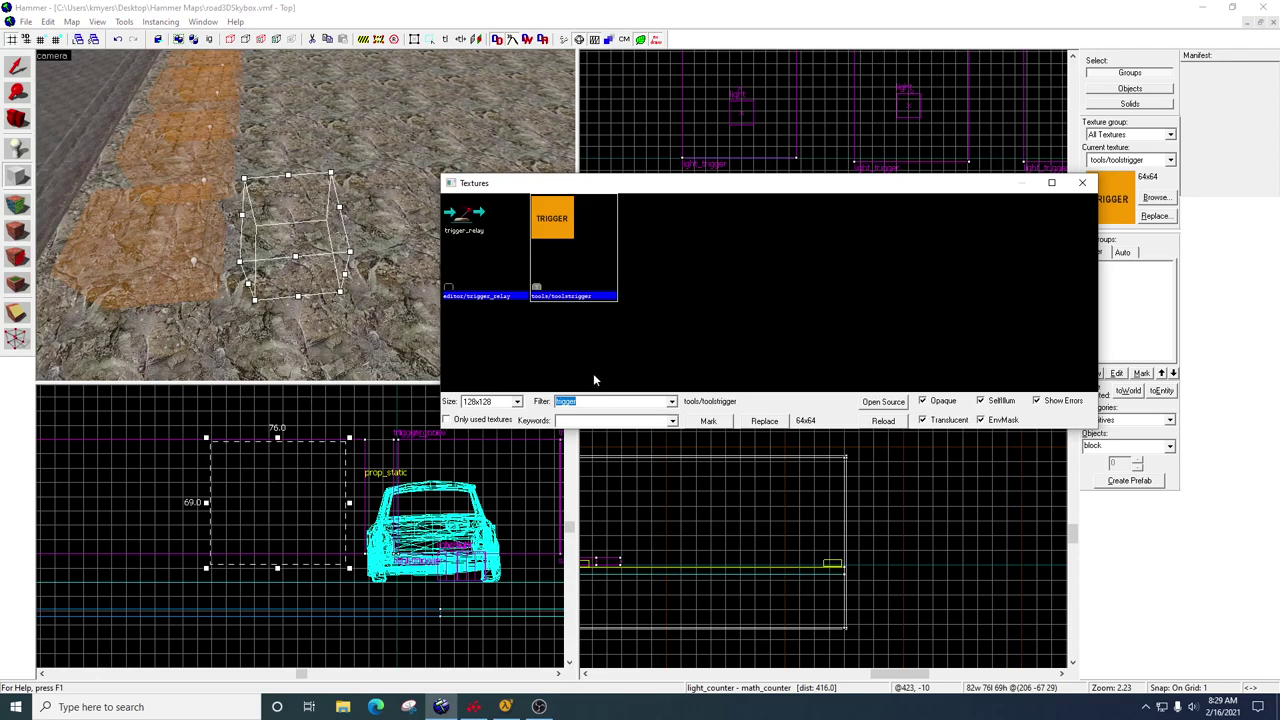
{"action": "double_click", "coordinate": [560, 222]}
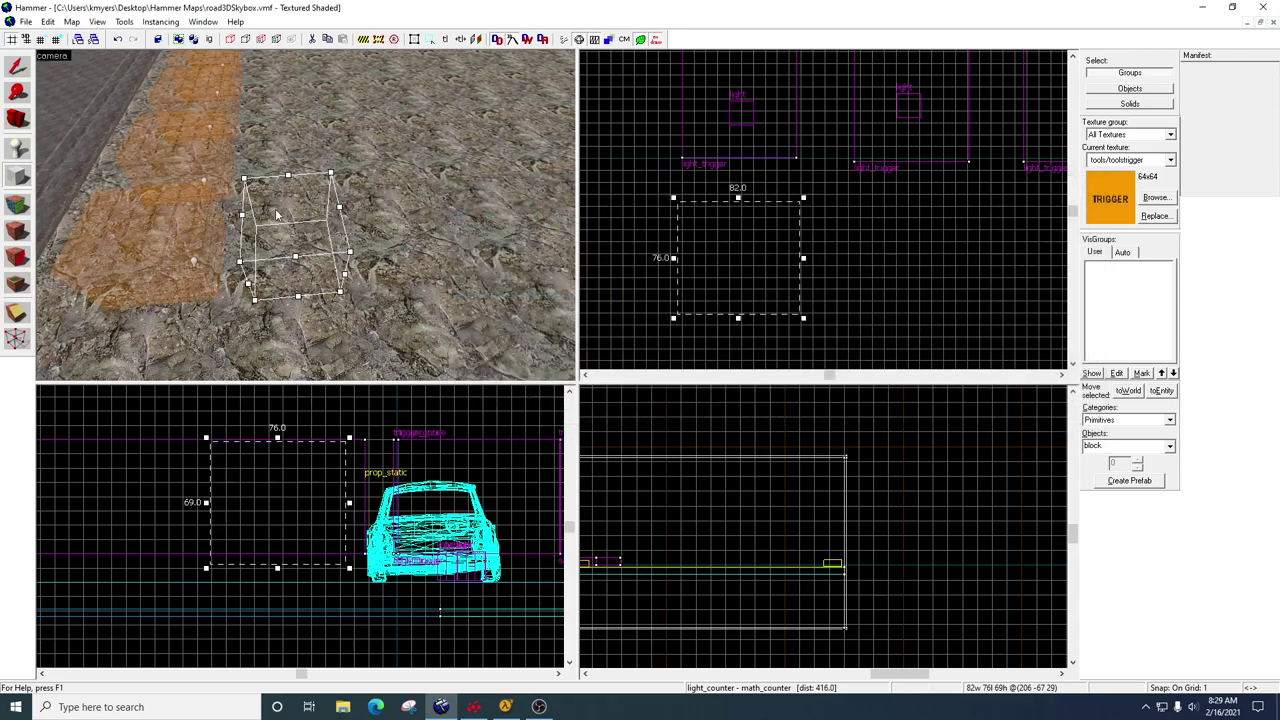
{"action": "key", "text": "Return"}
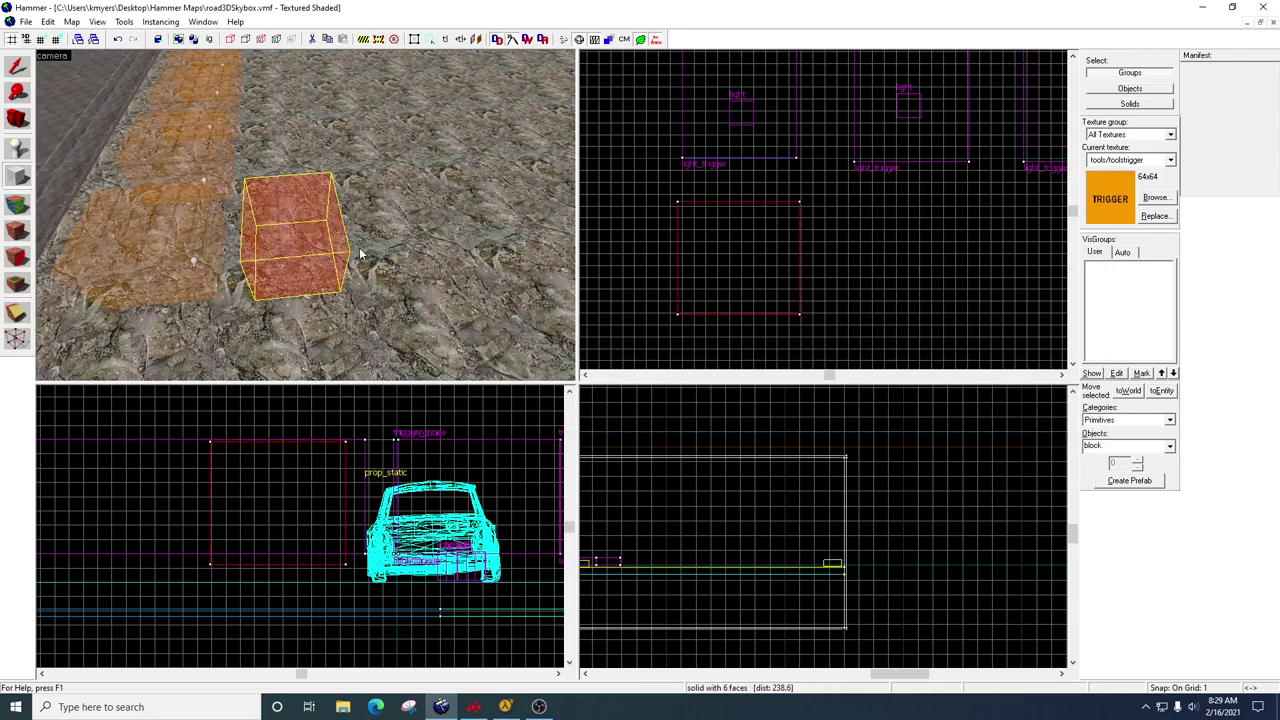
- Tie the new trigger-textured block to an entity of class trigger_once and apply it
{"action": "key", "text": "z"}
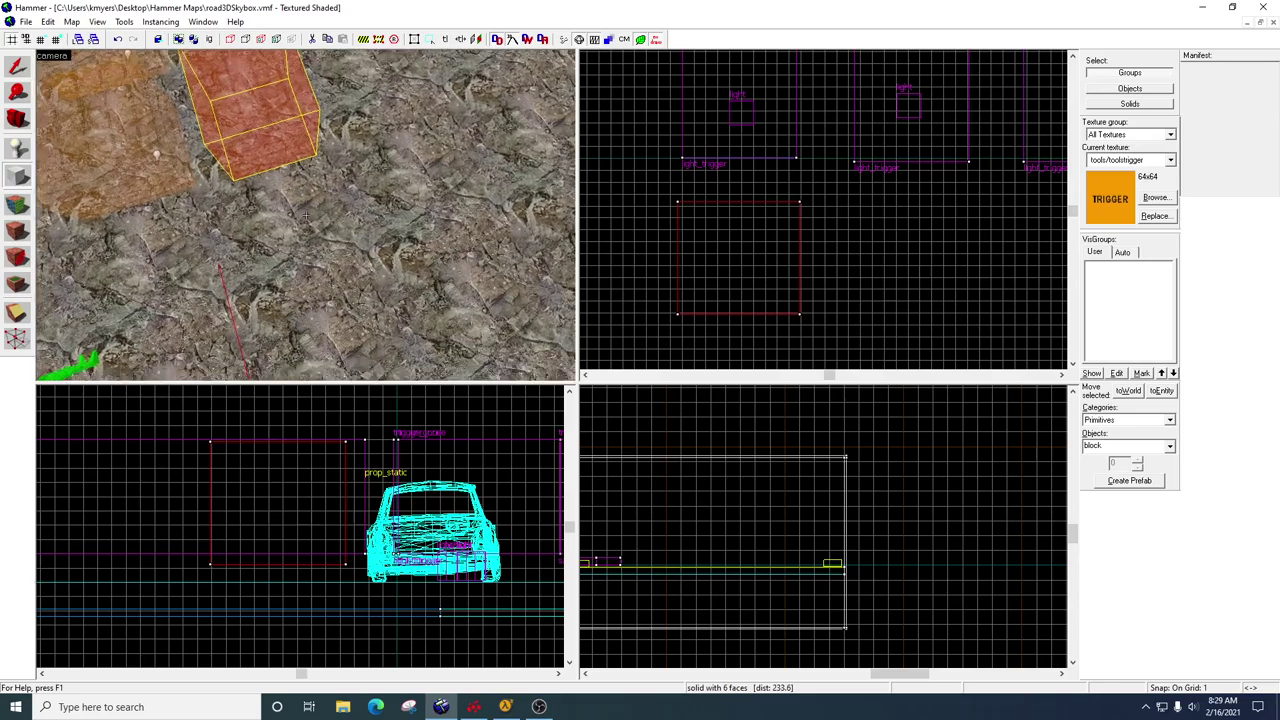
{"action": "key", "text": "w"}
{"action": "scroll", "coordinate": [305, 217], "scroll_direction": "down", "scroll_amount": 10}
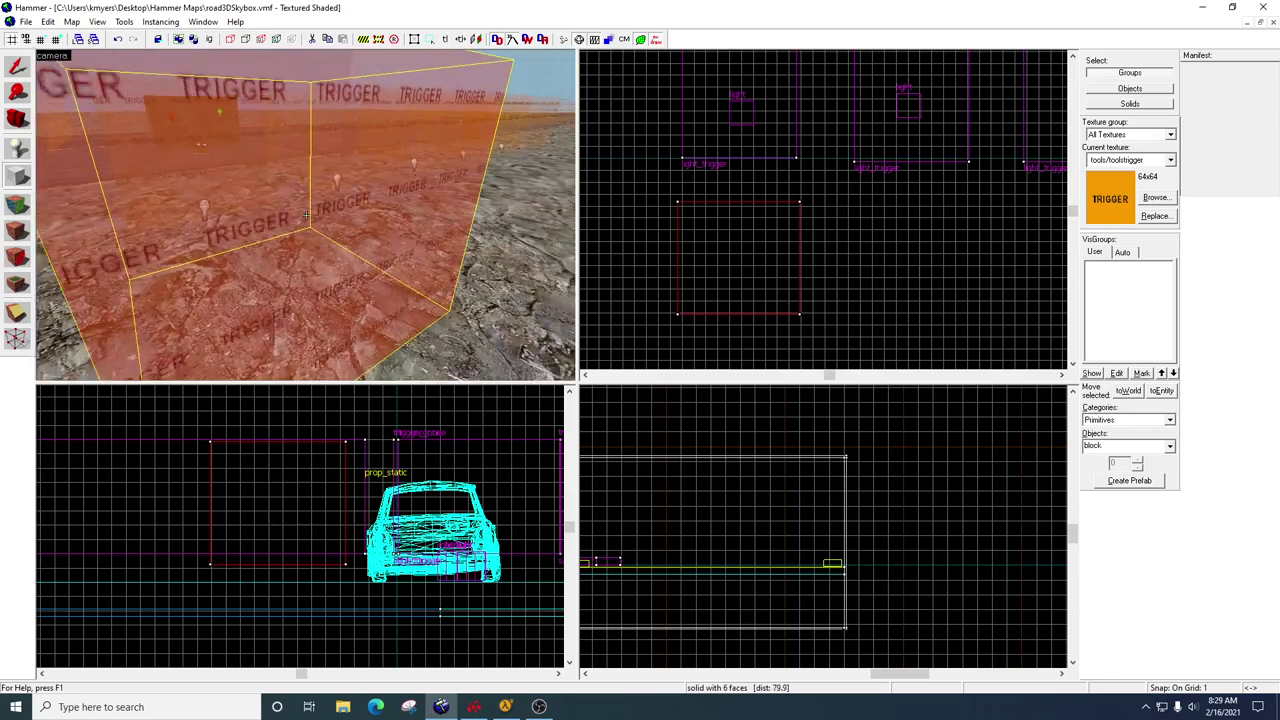
{"action": "scroll", "coordinate": [305, 215], "scroll_direction": "up", "scroll_amount": 3}
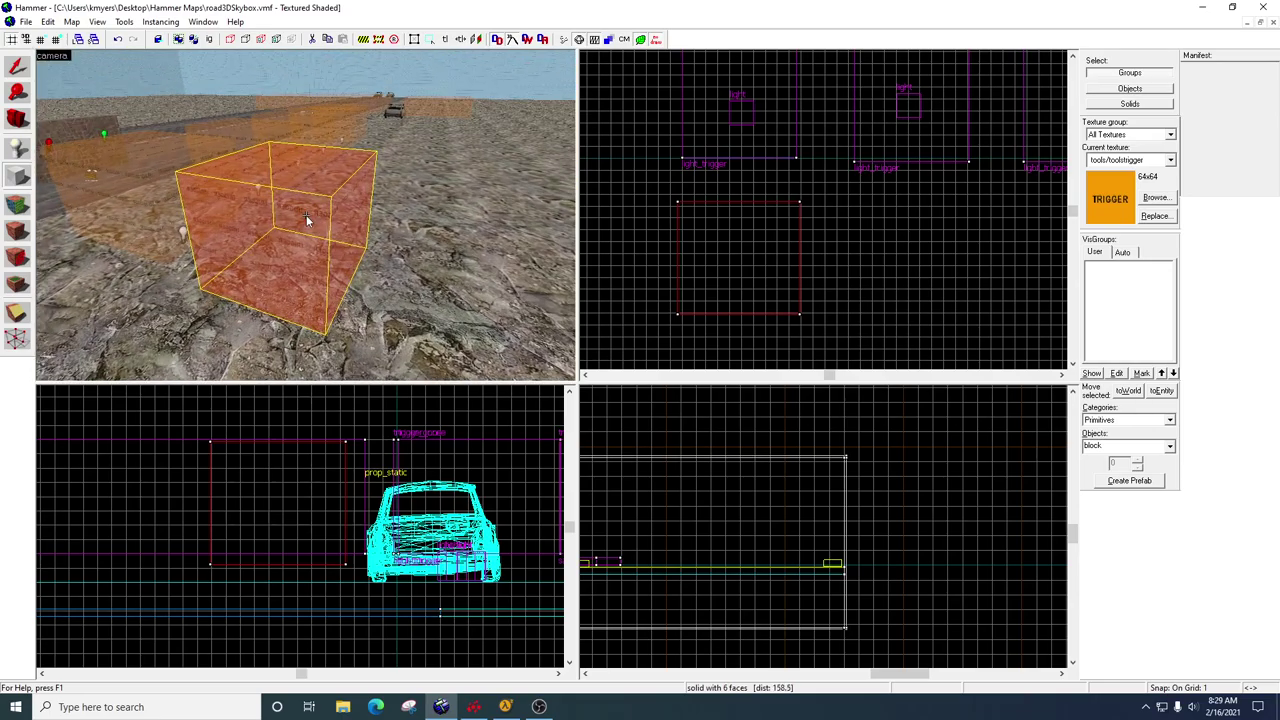
{"action": "left_click", "coordinate": [17, 69]}
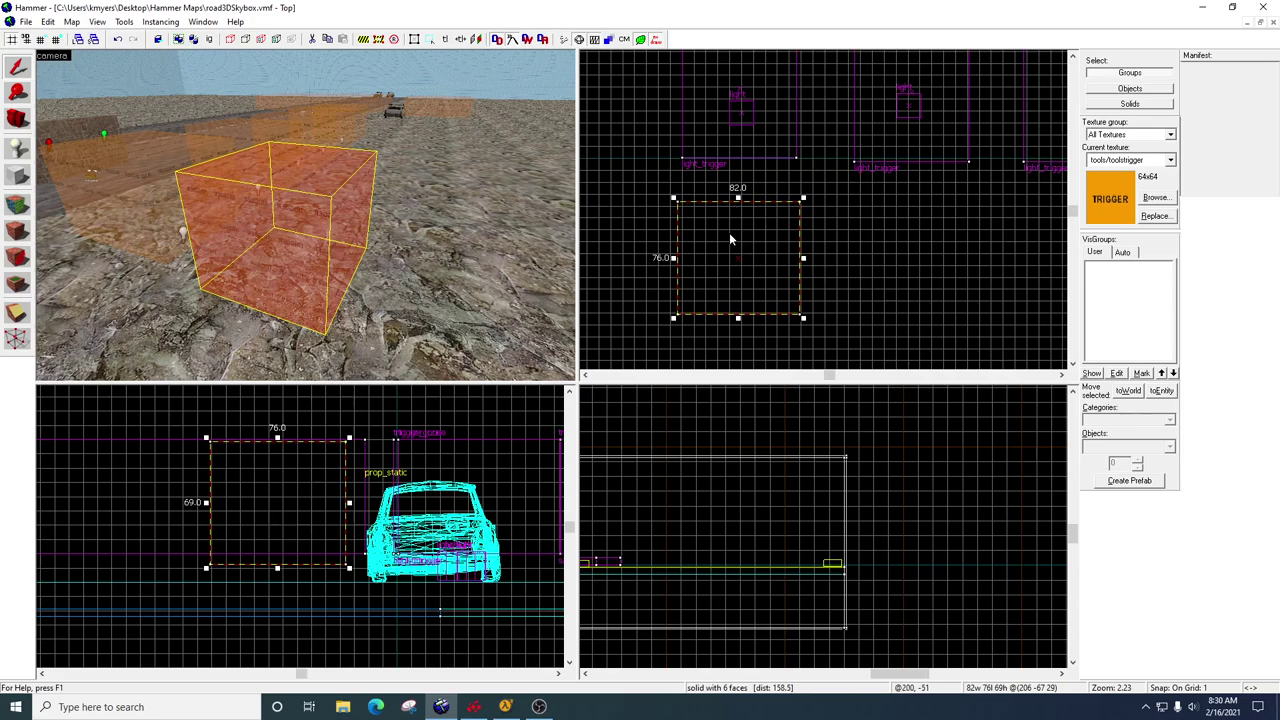
{"action": "right_click", "coordinate": [736, 236]}
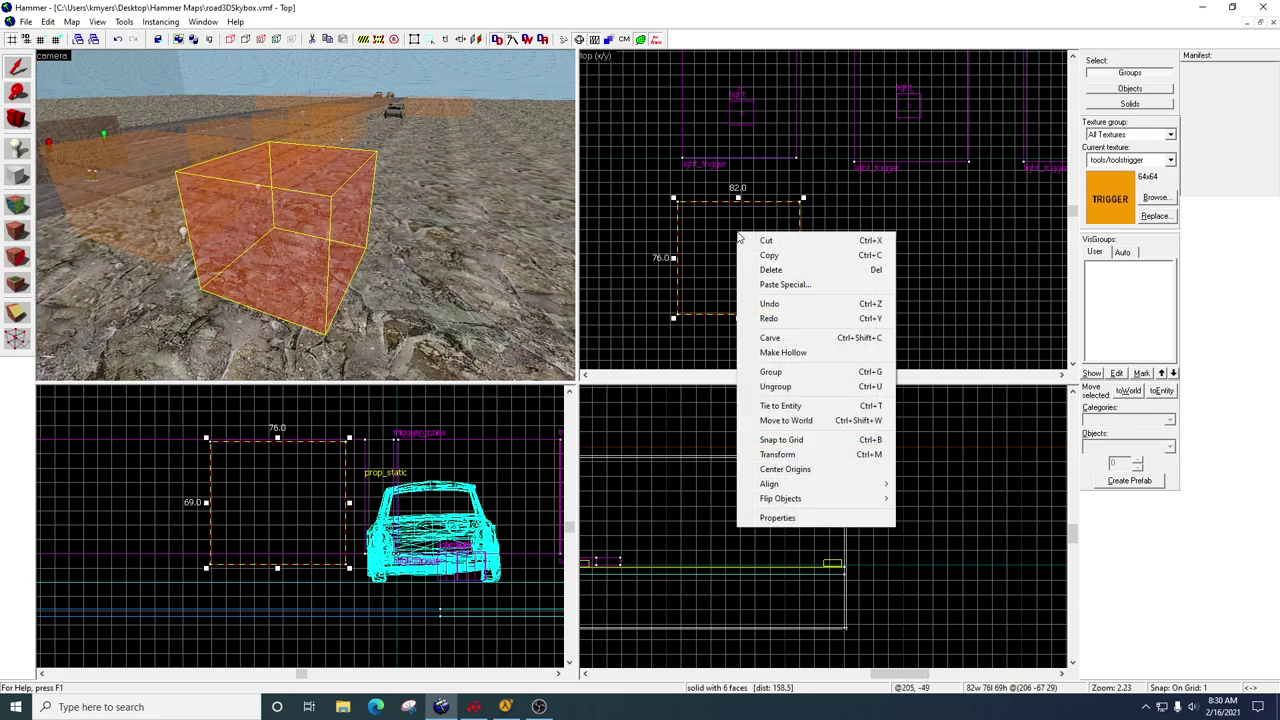
{"action": "left_click", "coordinate": [805, 406]}
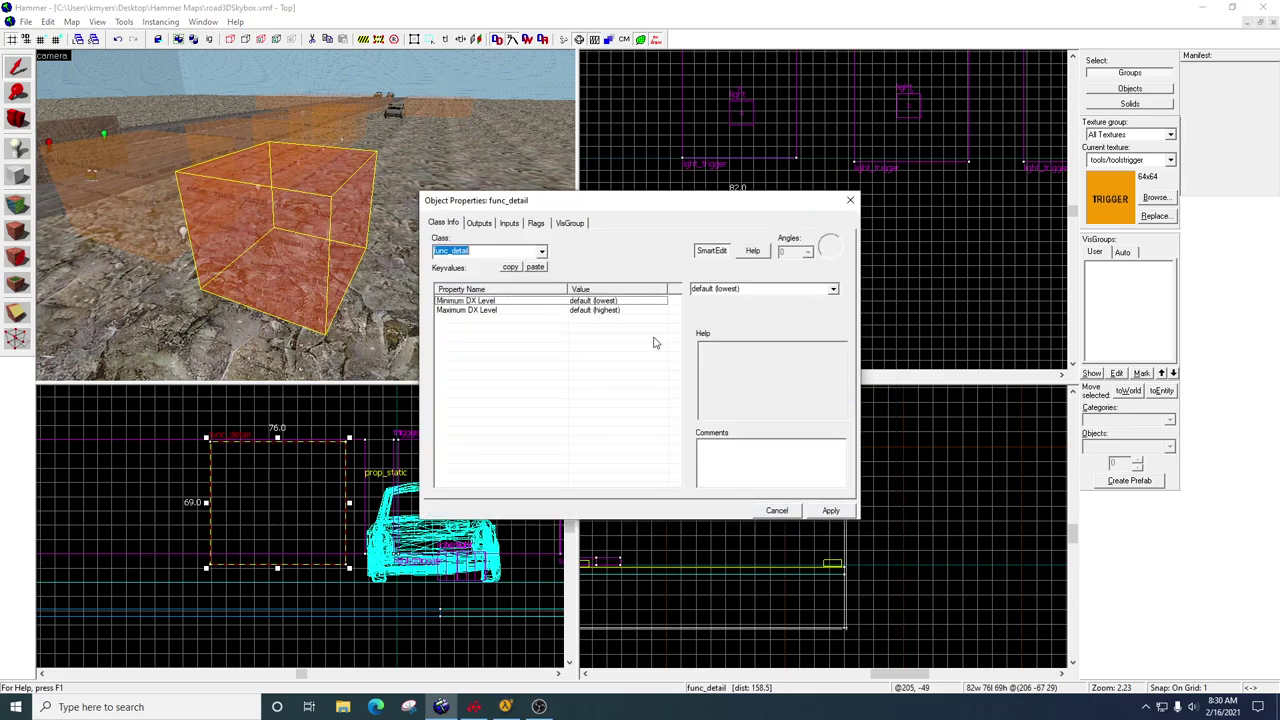
{"action": "left_click", "coordinate": [541, 253]}
{"action": "type", "text": "tr"}
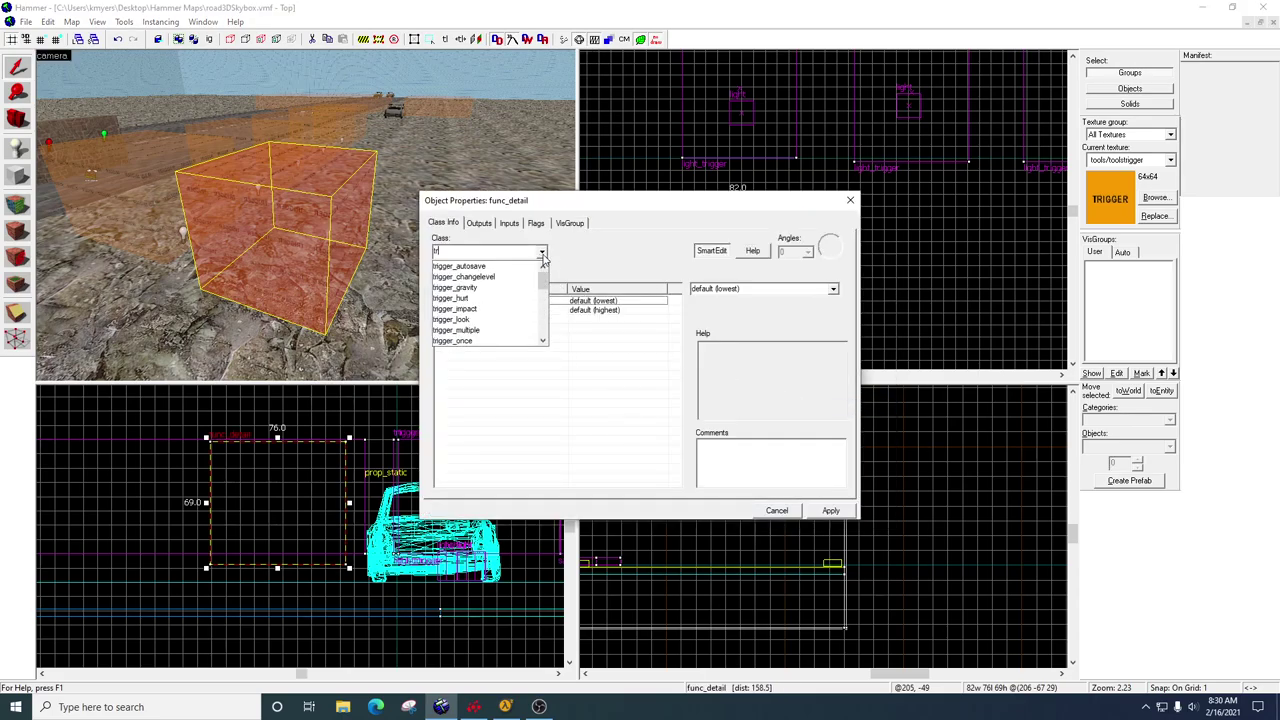
{"action": "type", "text": "igger_once"}
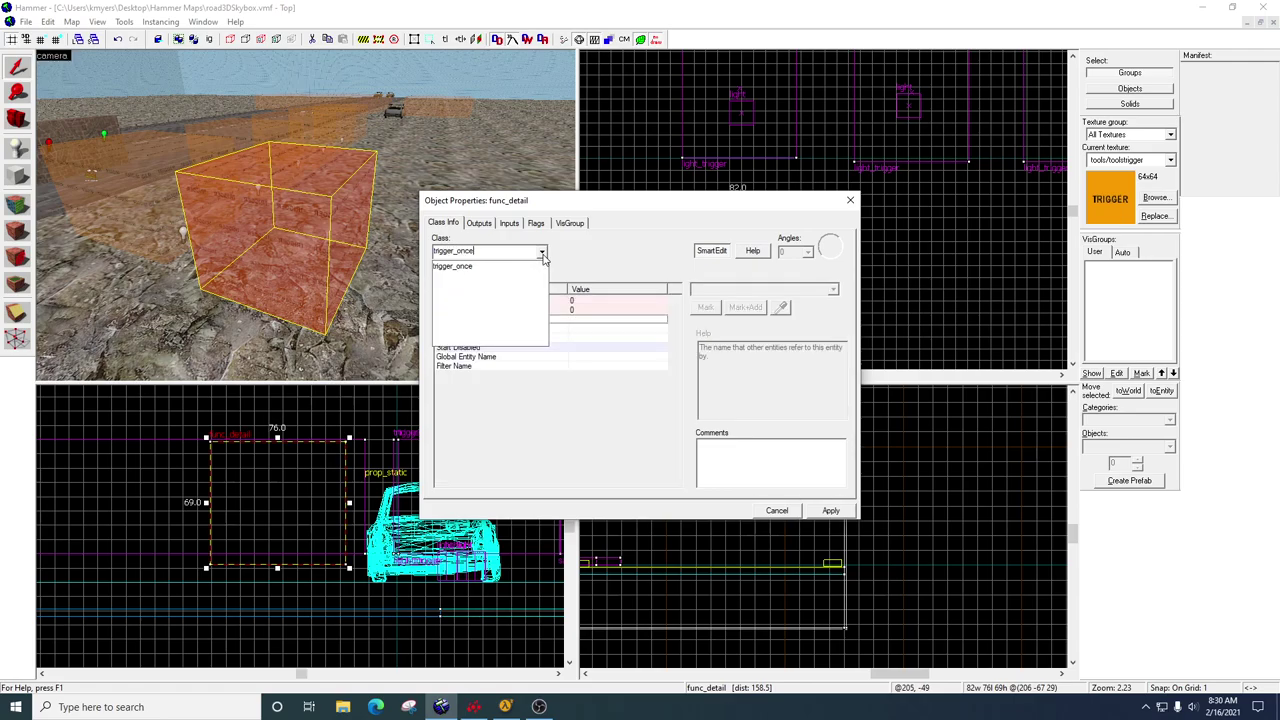
{"action": "left_click", "coordinate": [513, 267]}
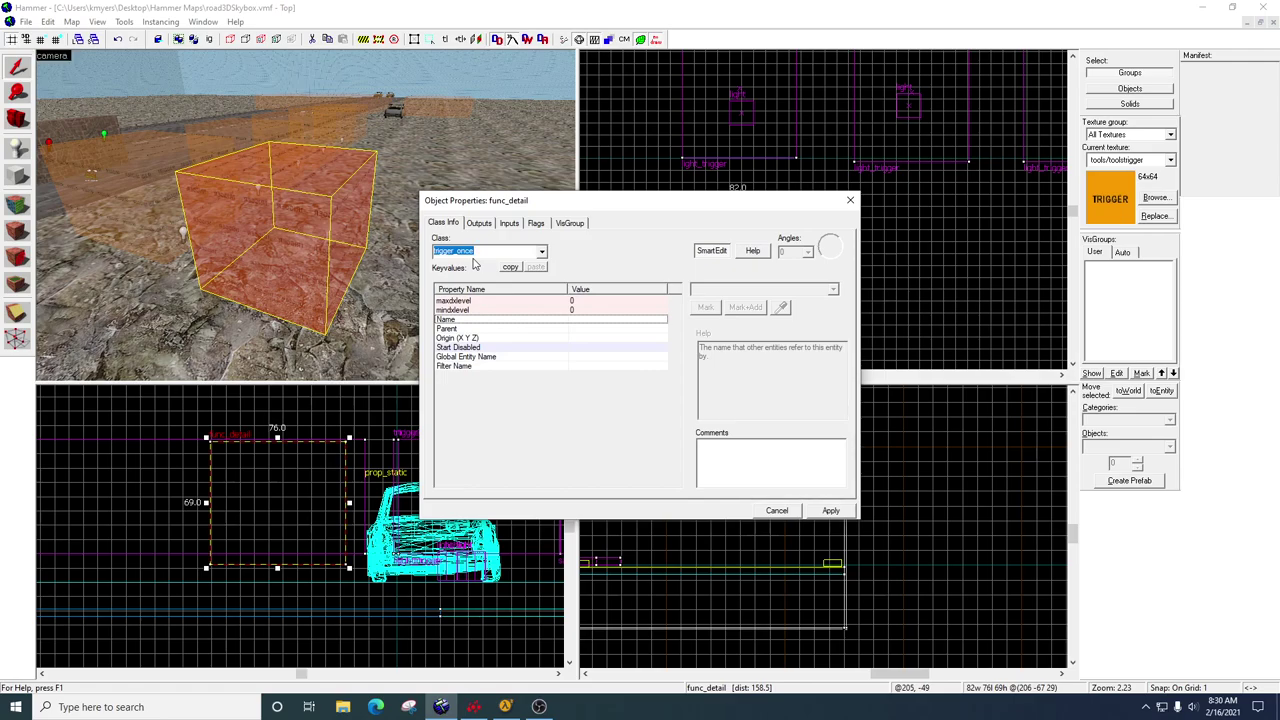
{"action": "left_click", "coordinate": [829, 511]}
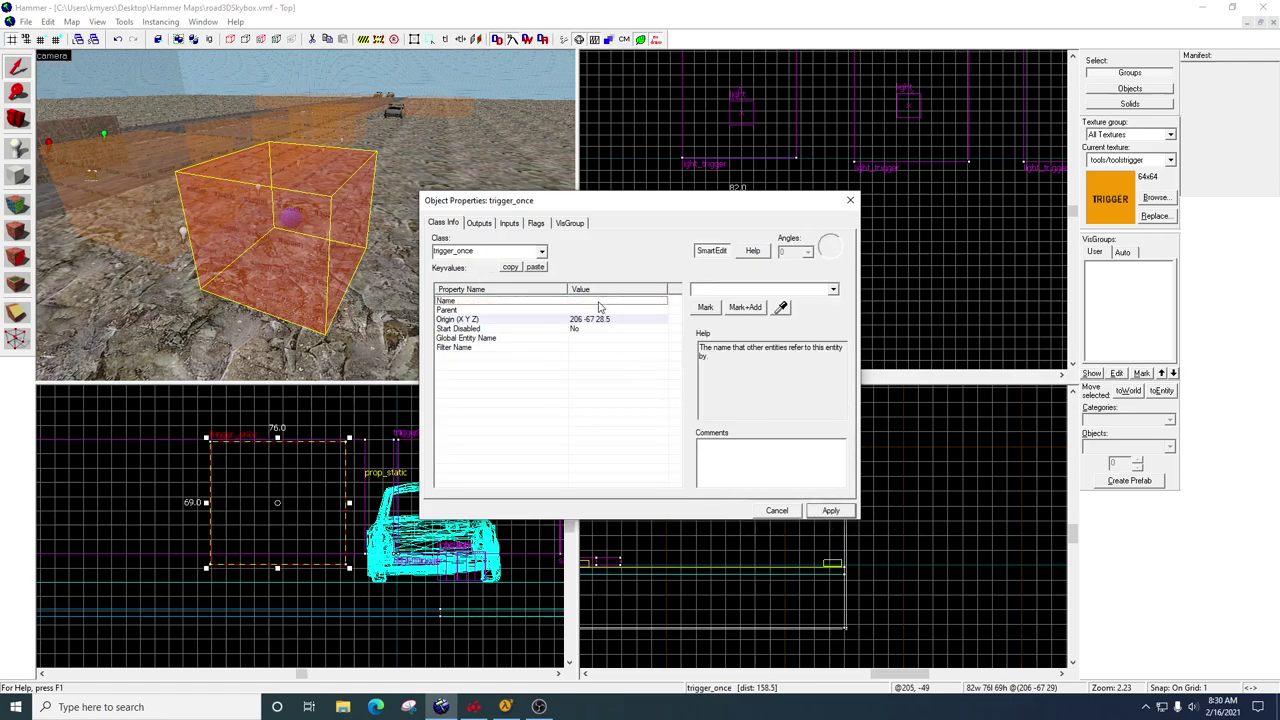
- Name the new trigger_once trigger_light and look over its flags and outputs before closing its properties
{"action": "left_click", "coordinate": [714, 290]}
{"action": "type", "text": "lo"}
{"action": "key", "text": "BackSpace"}
{"action": "key", "text": "BackSpace"}
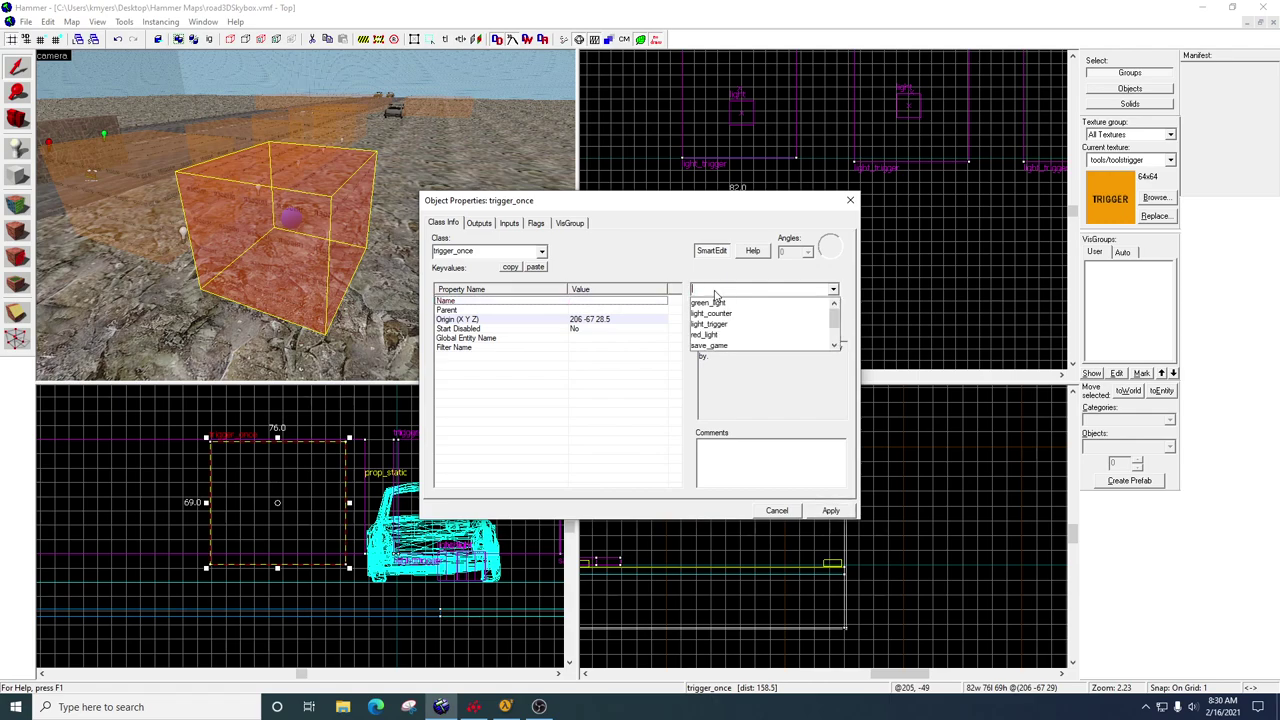
{"action": "type", "text": "trigger_"}
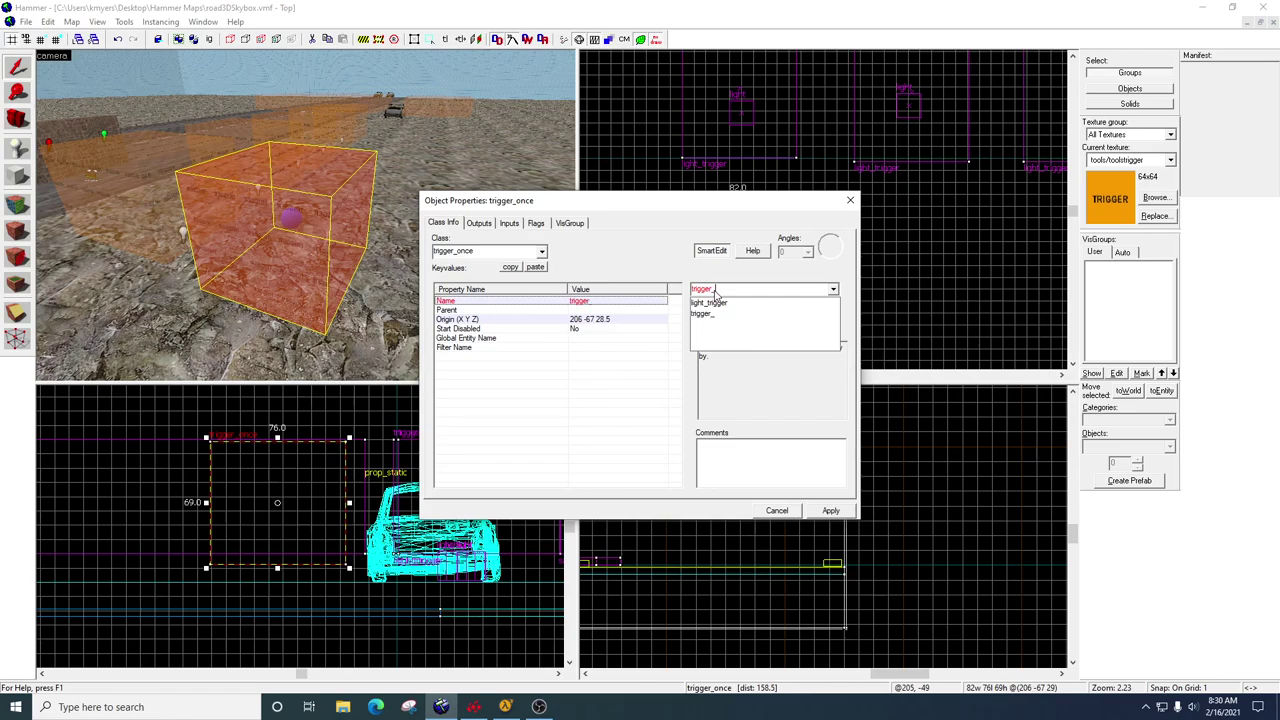
{"action": "type", "text": "light"}
{"action": "key", "text": "Return"}
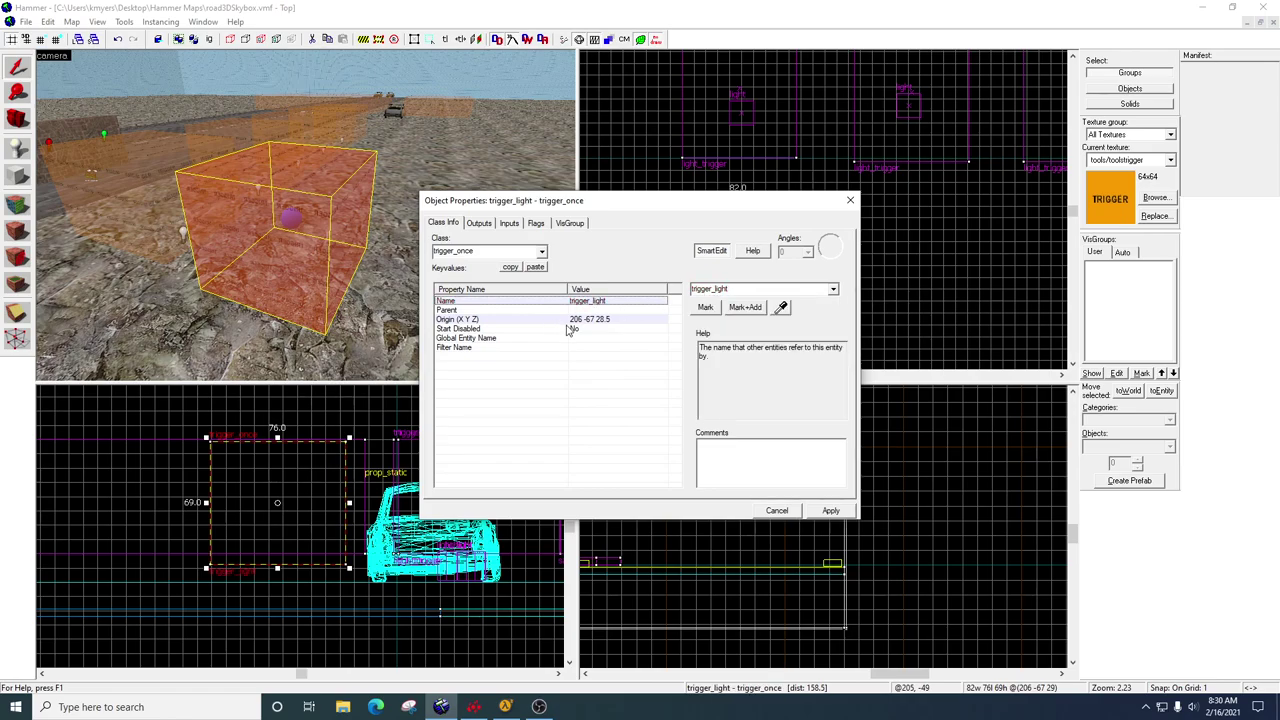
{"action": "left_click", "coordinate": [536, 224]}
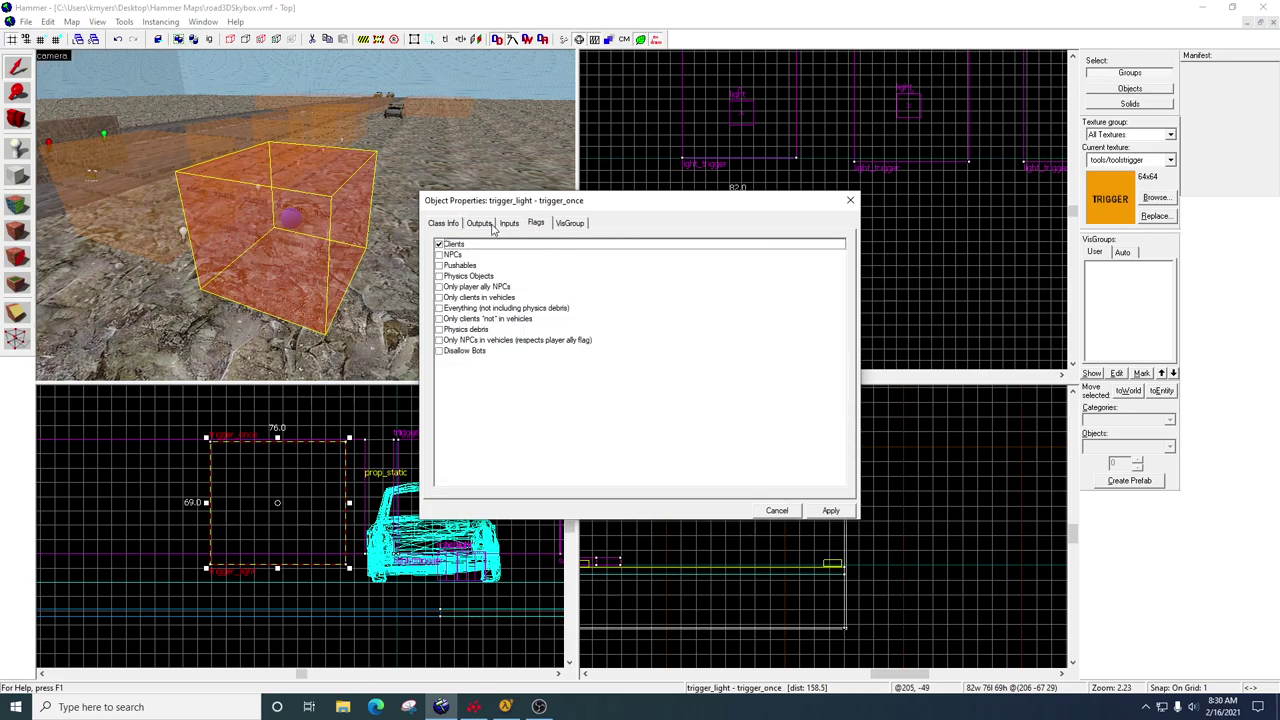
{"action": "left_click", "coordinate": [488, 224]}
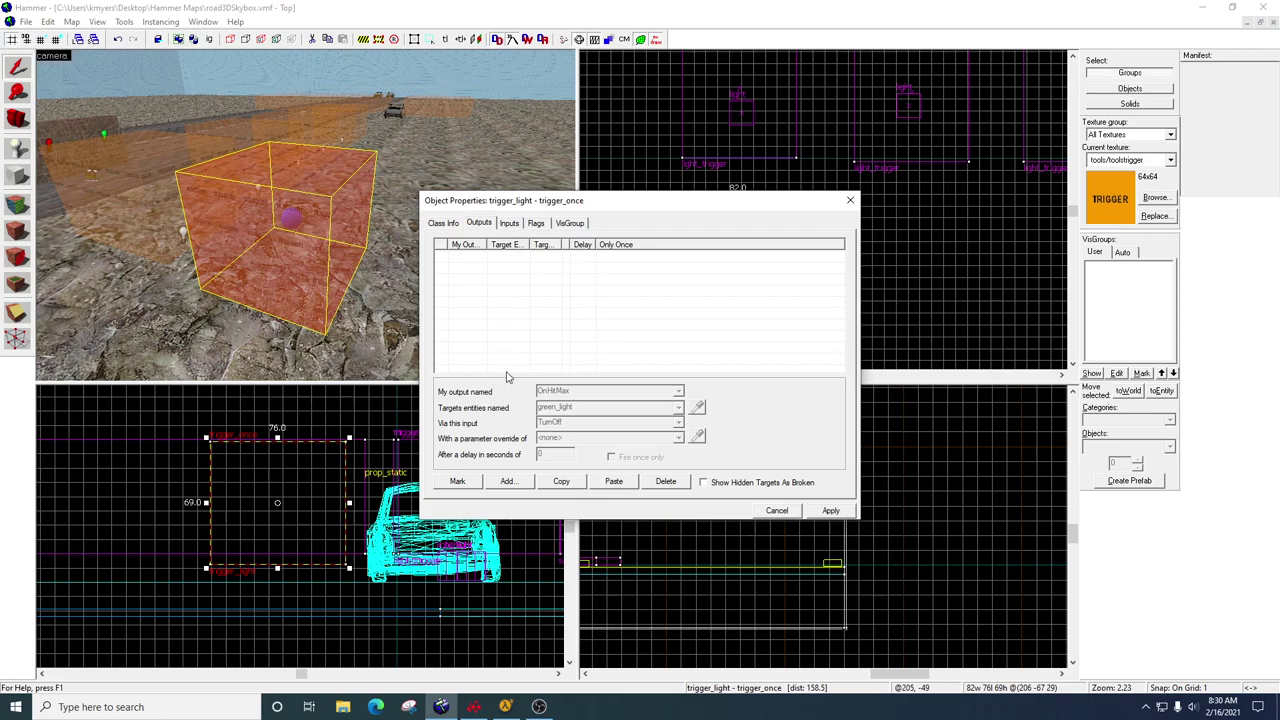
{"action": "left_click", "coordinate": [847, 203]}
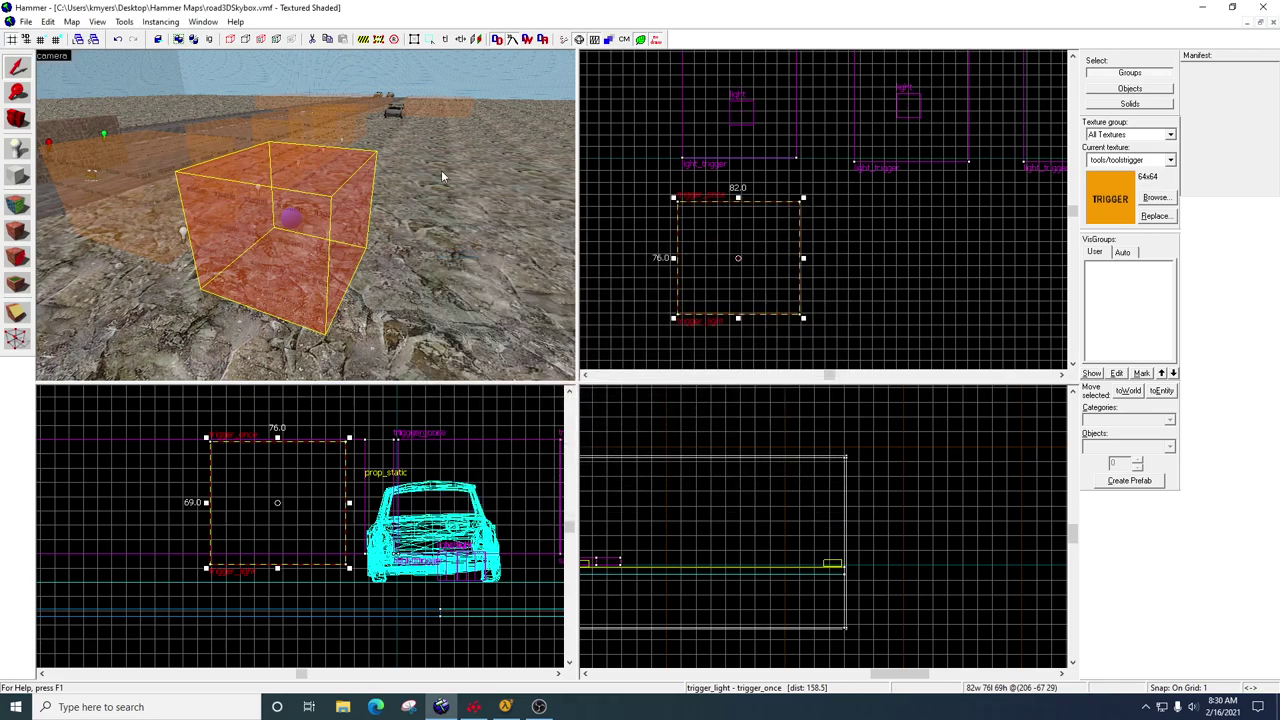
- Review the neighbouring light_trigger's OnStartTouch output, including its target, input and parameter override, then apply and close its properties
{"action": "key", "text": "w"}
{"action": "key", "text": "a"}
{"action": "key", "text": "z"}
{"action": "double_click", "coordinate": [306, 216]}
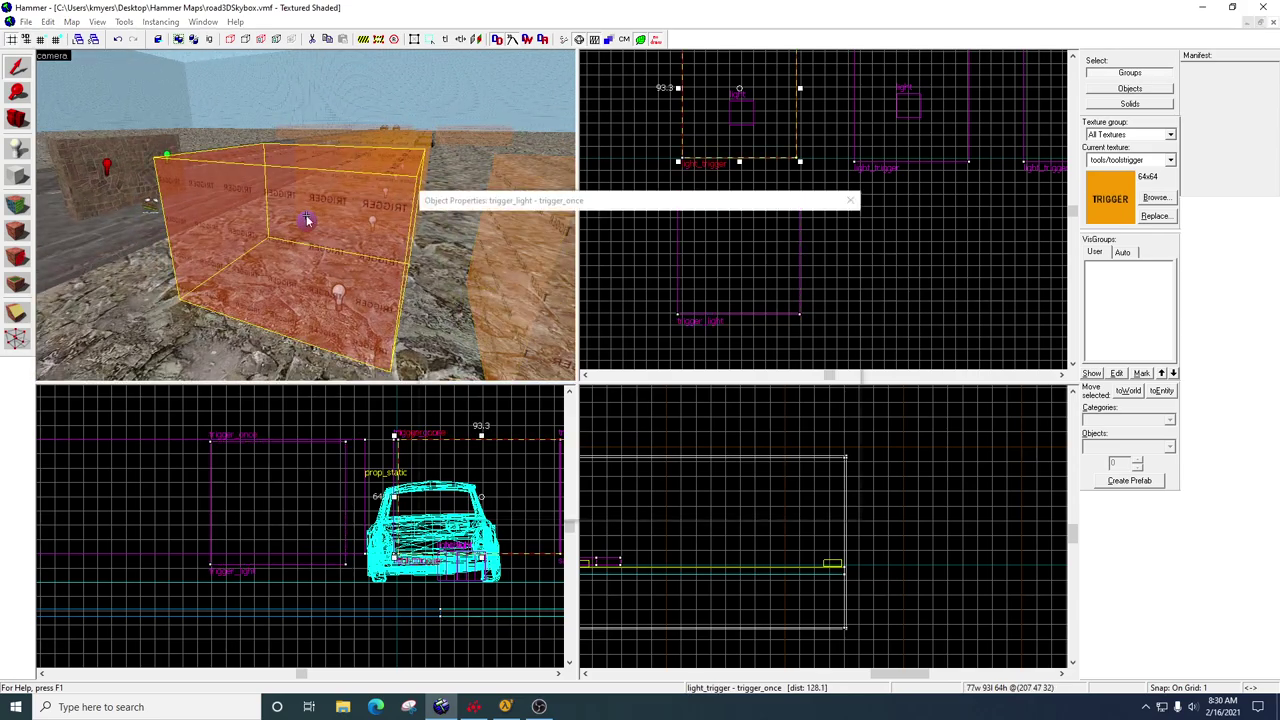
{"action": "left_click", "coordinate": [479, 223]}
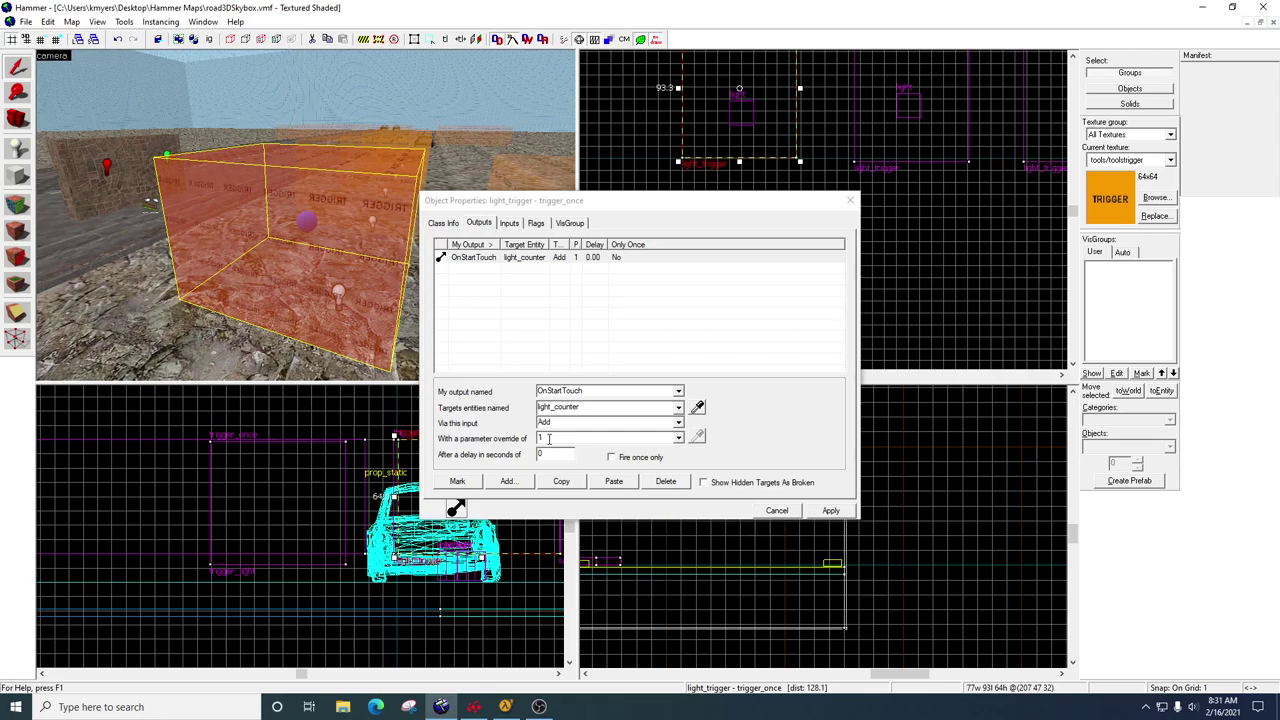
{"action": "left_click", "coordinate": [679, 440]}
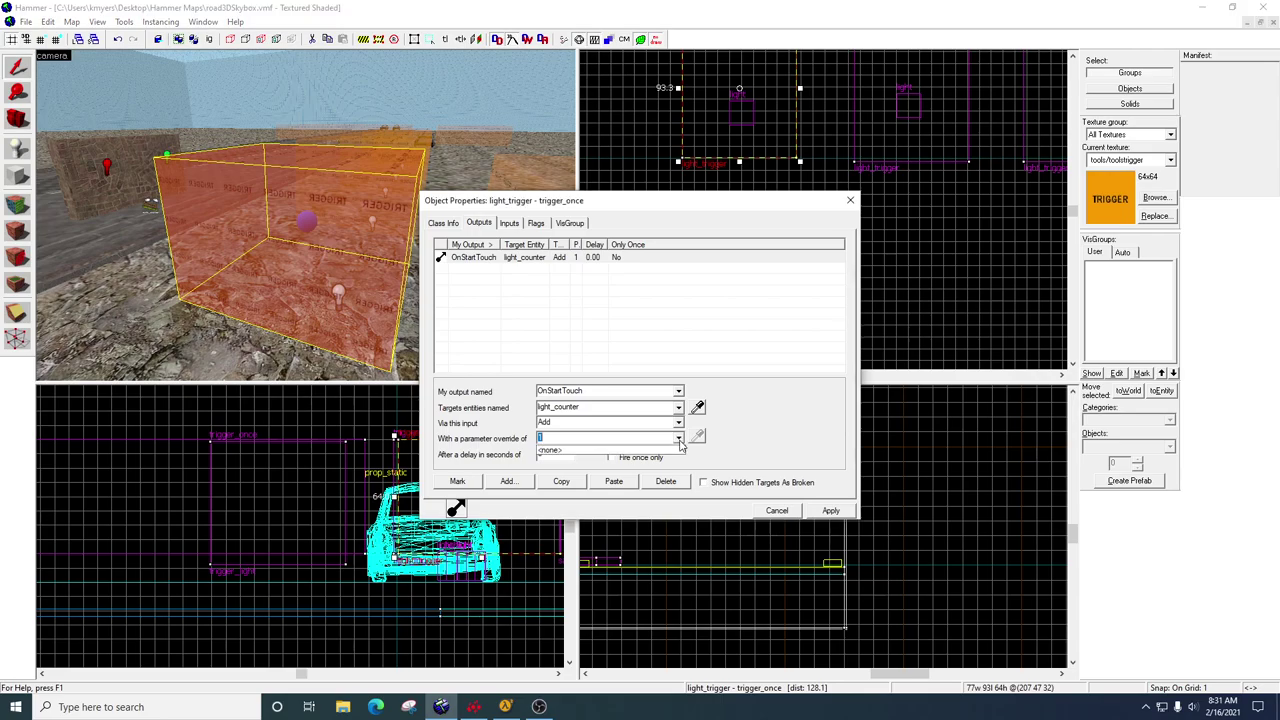
{"action": "left_click", "coordinate": [568, 436]}
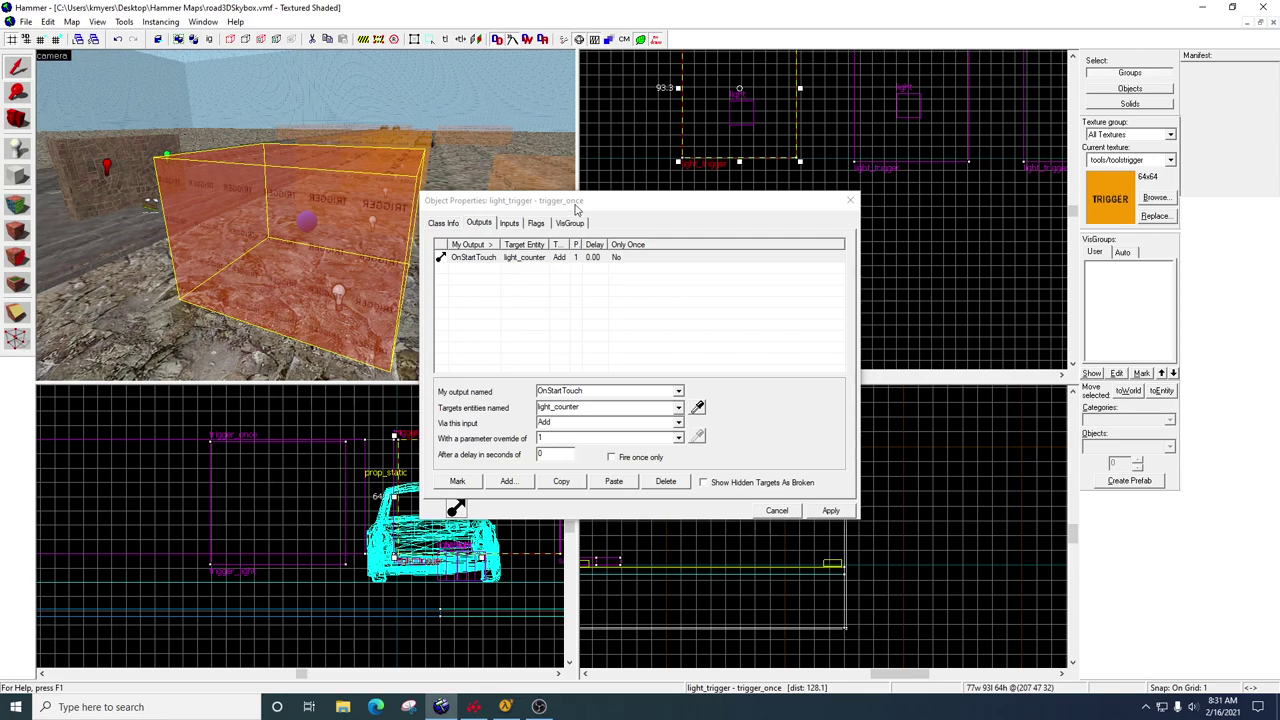
{"action": "left_click", "coordinate": [830, 511]}
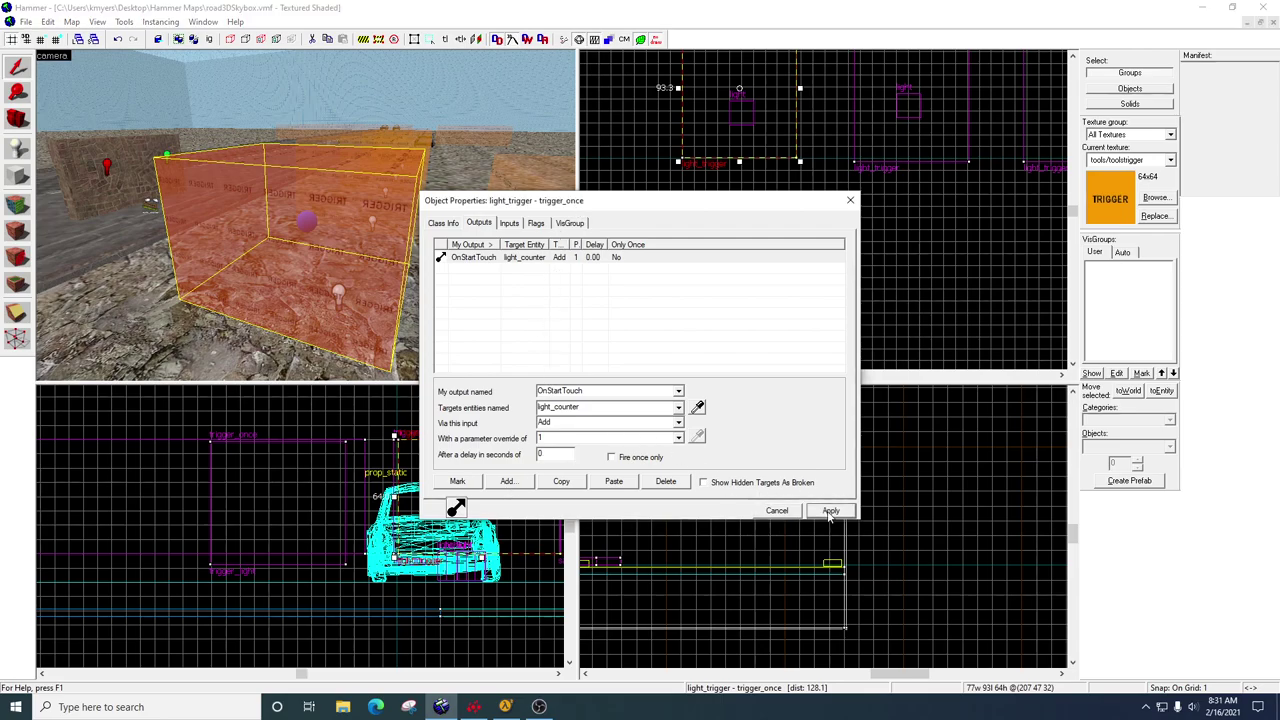
{"action": "left_click", "coordinate": [850, 200]}
- Add an OnStartTouch output to the new trigger_light volume in front of the light_trigger row
{"action": "key", "text": "z"}
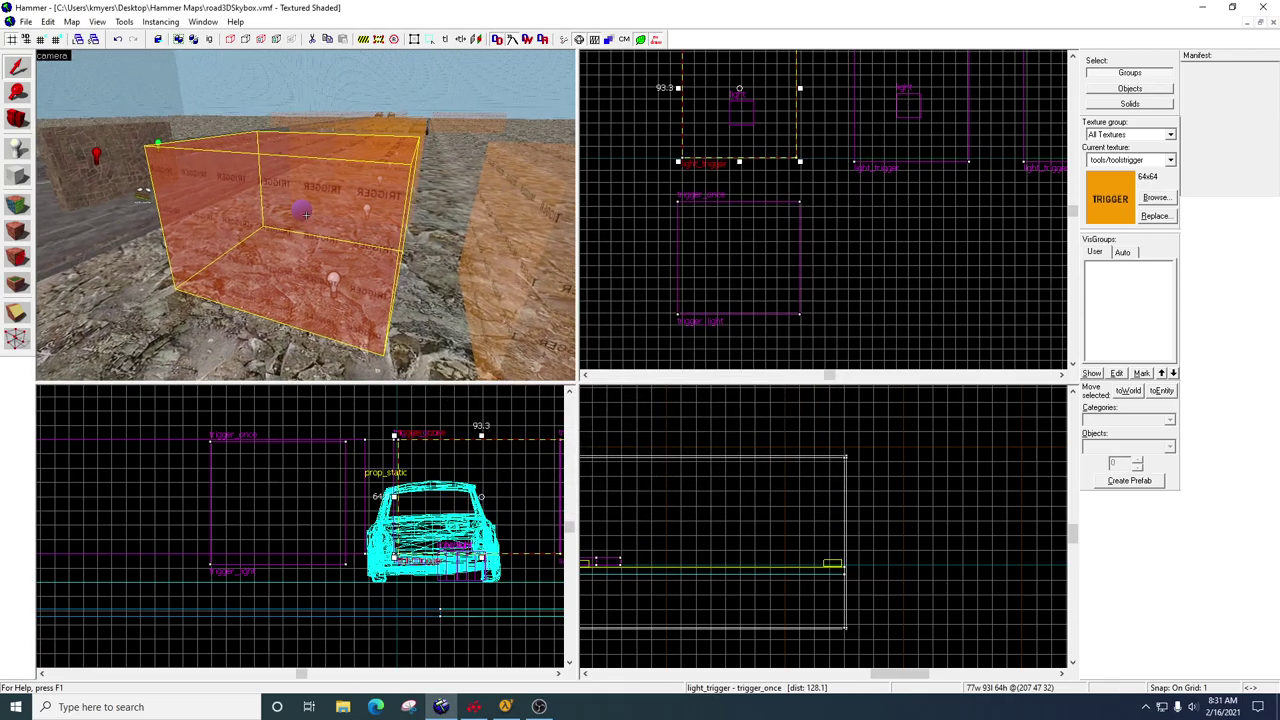
{"action": "key", "text": "s"}
{"action": "key", "text": "d"}
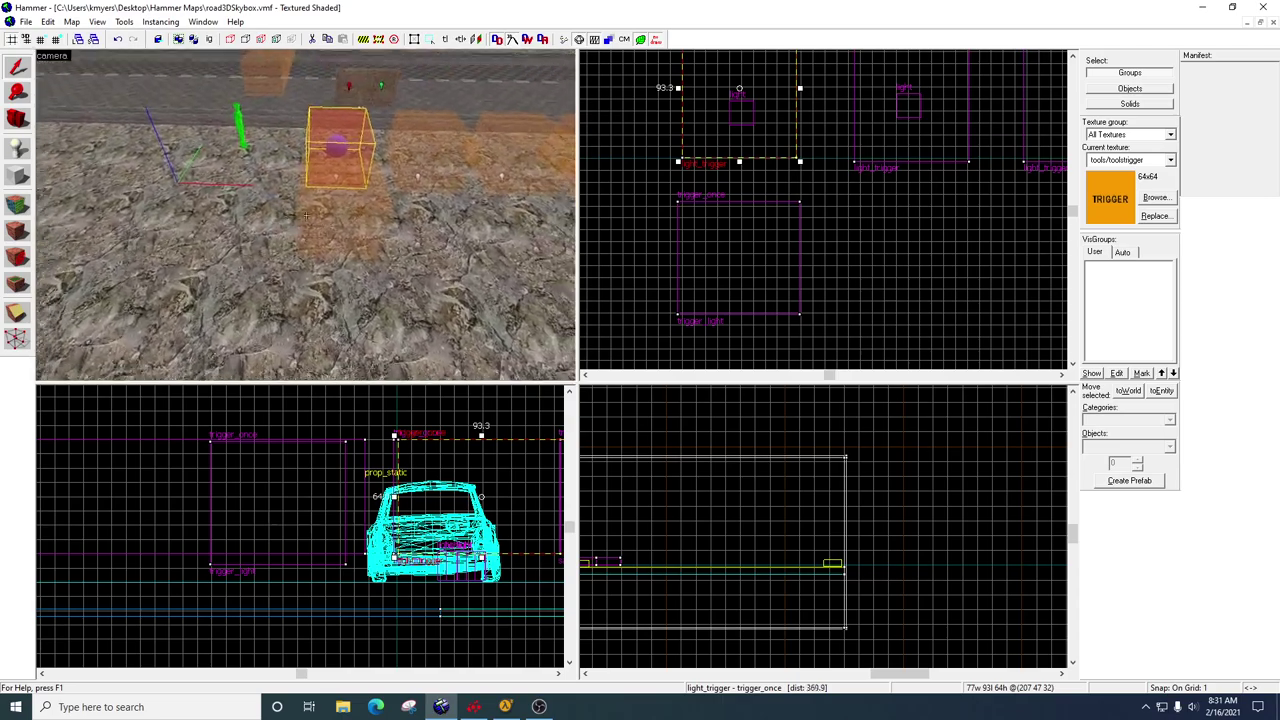
{"action": "left_click", "coordinate": [305, 215]}
{"action": "key", "text": "z"}
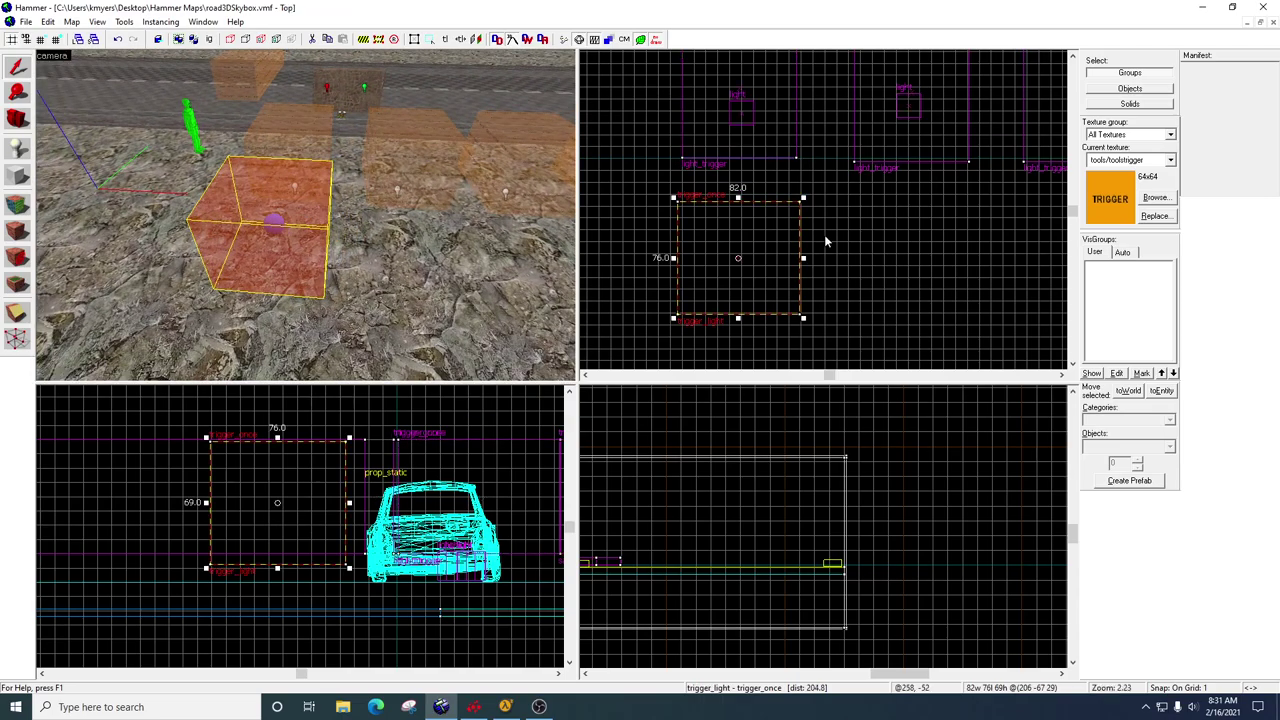
{"action": "scroll", "coordinate": [850, 234], "scroll_direction": "down", "scroll_amount": 2}
{"action": "scroll", "coordinate": [822, 248], "scroll_direction": "up", "scroll_amount": 3}
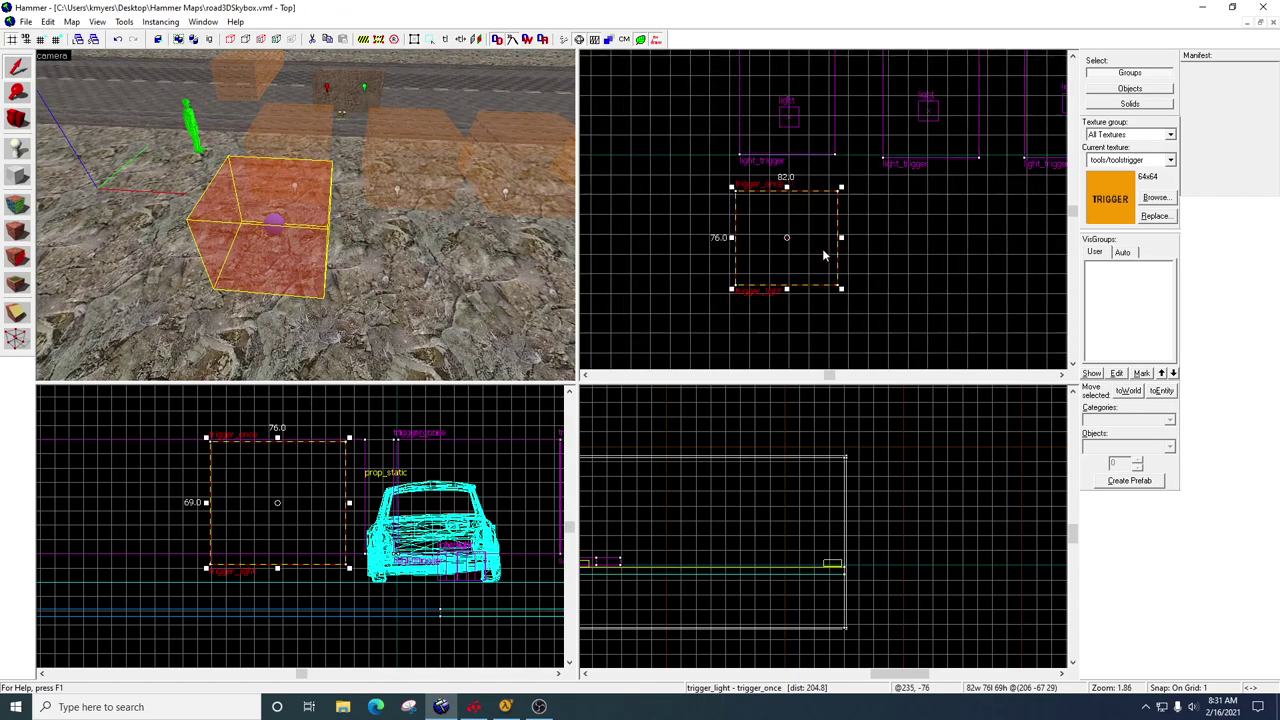
{"action": "double_click", "coordinate": [262, 208]}
{"action": "left_click", "coordinate": [480, 224]}
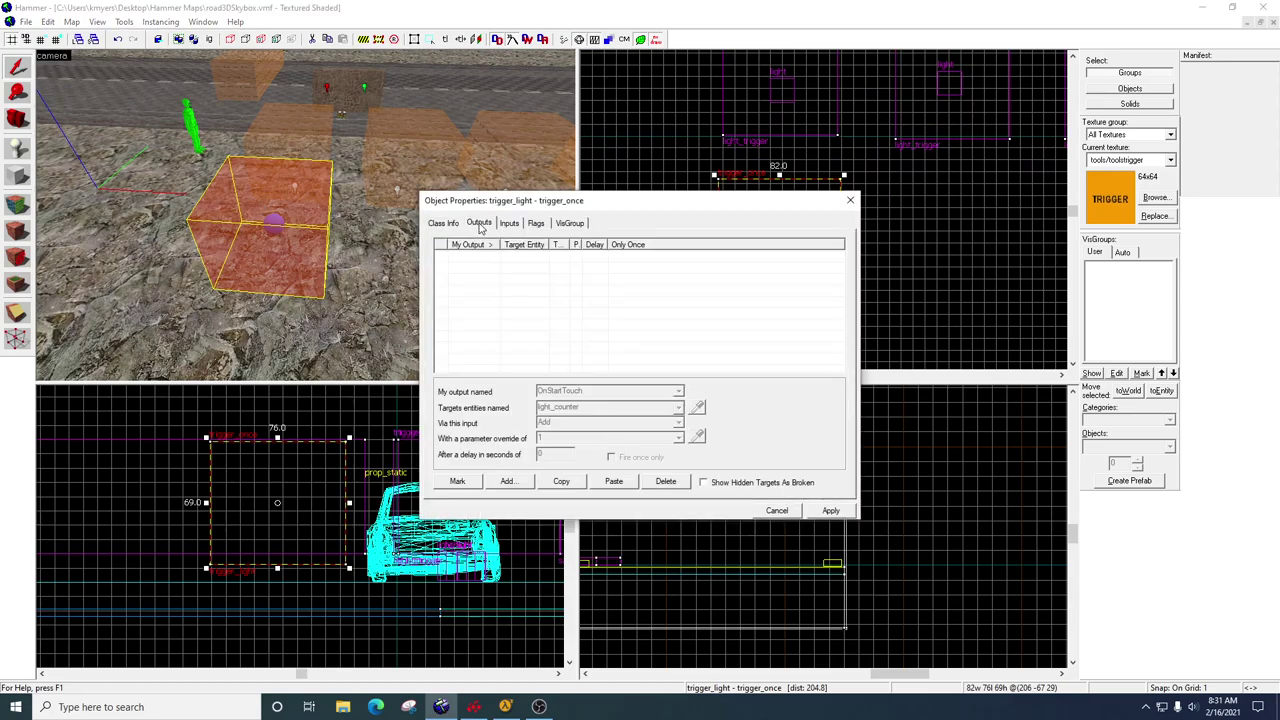
{"action": "left_click", "coordinate": [514, 481]}
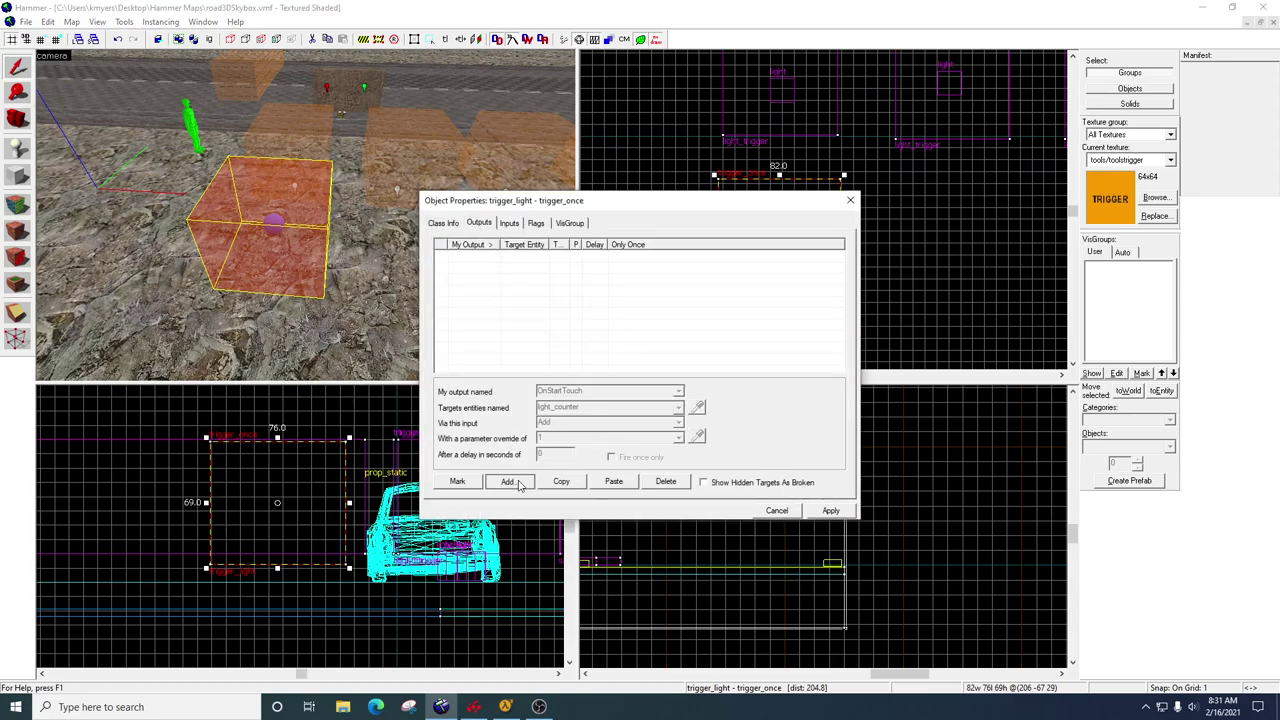
{"action": "left_click", "coordinate": [679, 392]}
{"action": "left_click", "coordinate": [636, 407]}
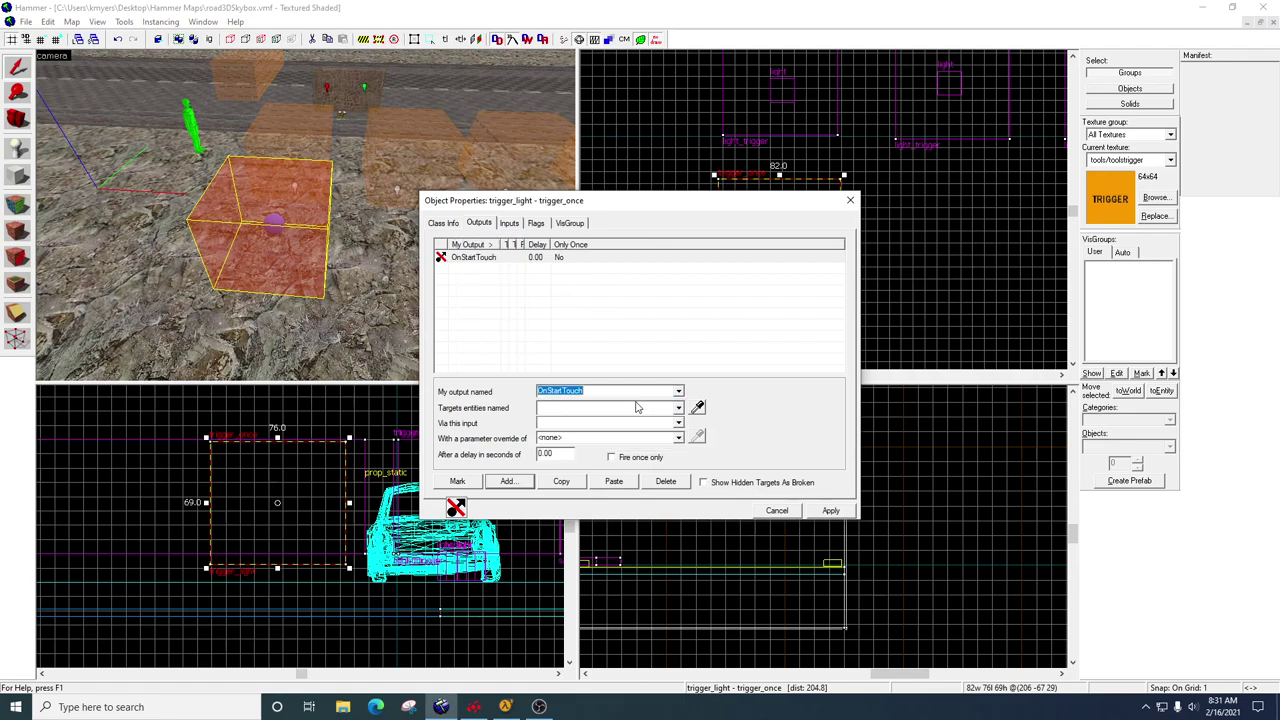
- Target the output at light_counter via the Add input with a parameter override of 1, then apply and close the properties
{"action": "left_click", "coordinate": [679, 409]}
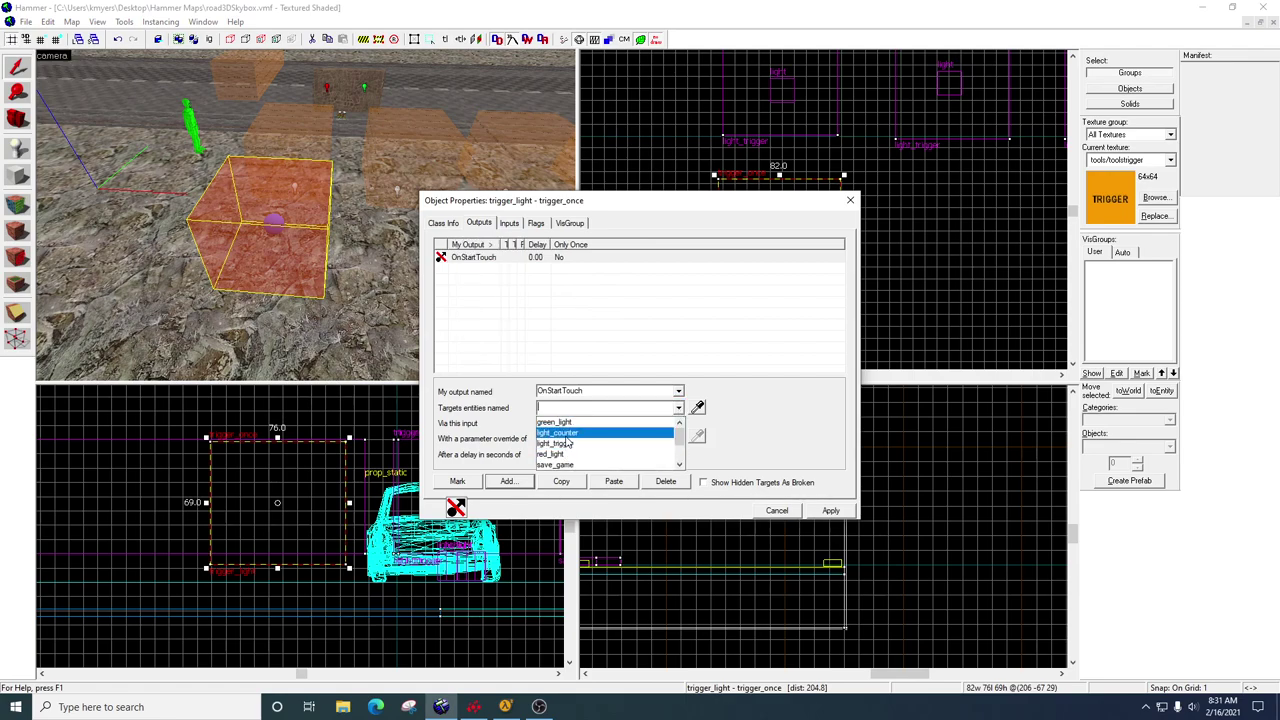
{"action": "left_click", "coordinate": [588, 433]}
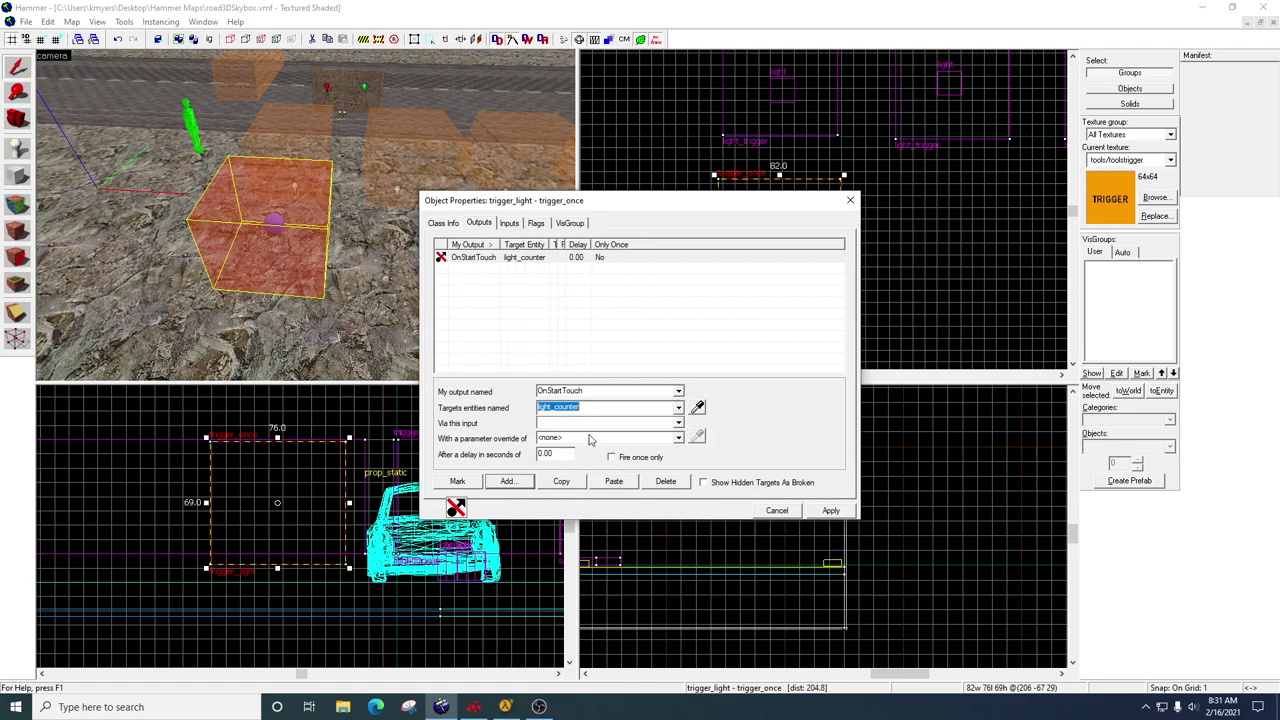
{"action": "left_click", "coordinate": [679, 424]}
{"action": "left_click", "coordinate": [565, 439]}
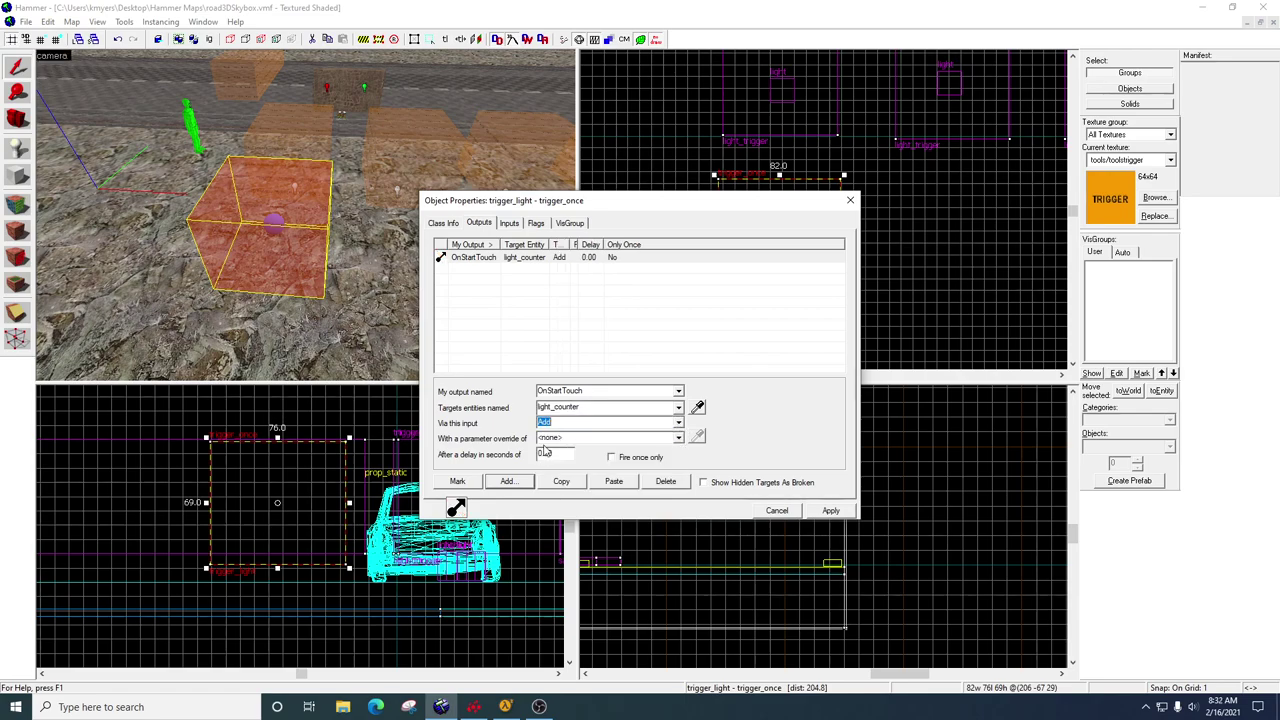
{"action": "left_click", "coordinate": [561, 440]}
{"action": "type", "text": "1"}
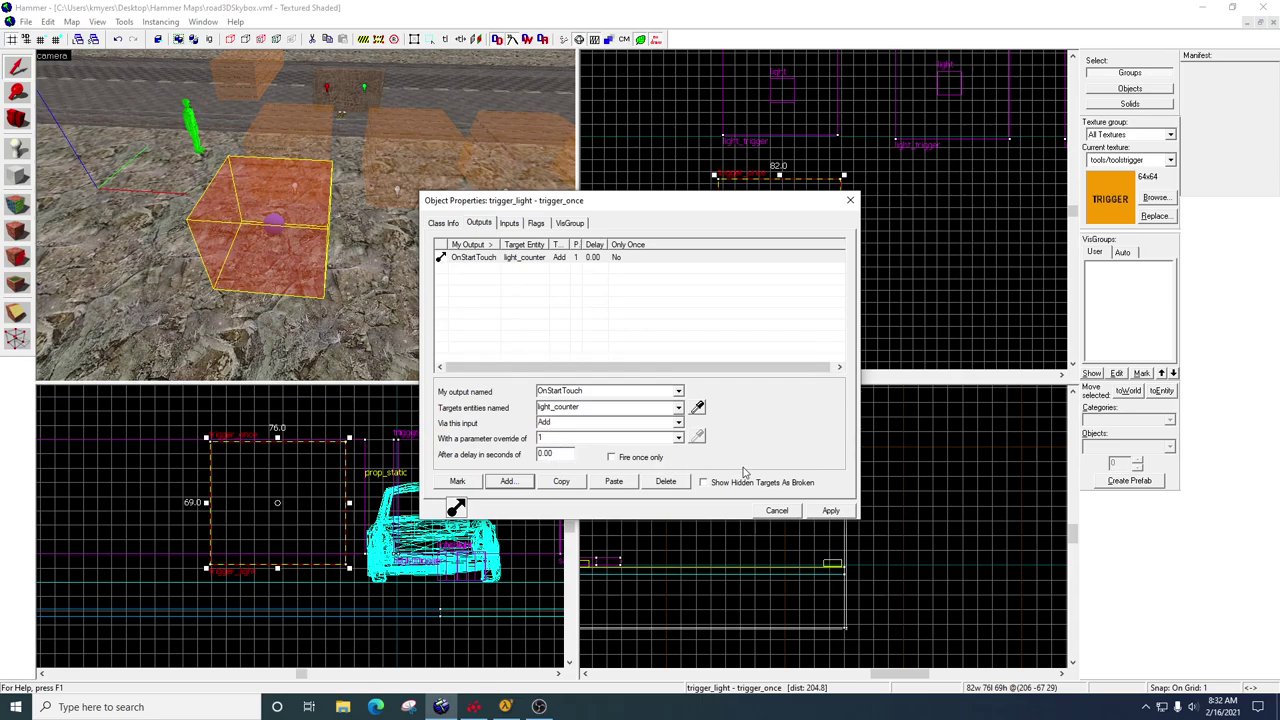
{"action": "left_click", "coordinate": [826, 512]}
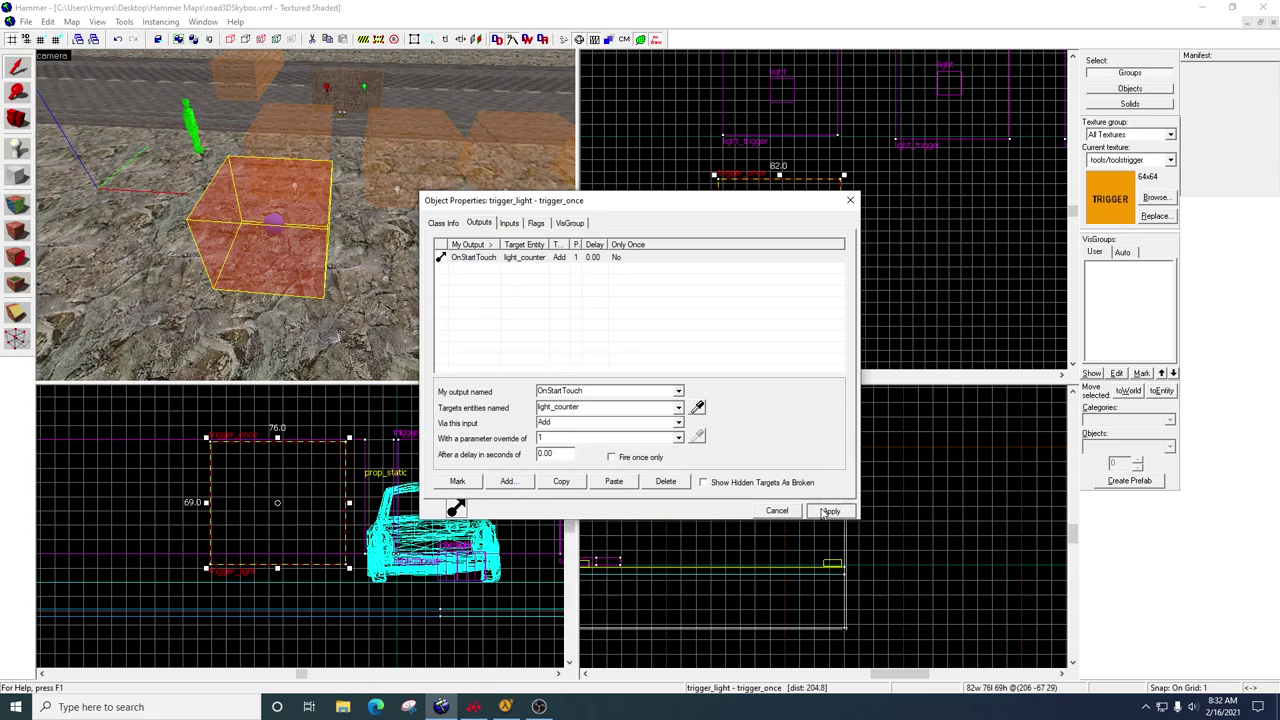
{"action": "left_click", "coordinate": [850, 200]}
- Place four copies of the trigger_light volume in a row, one below each remaining light_trigger in the top view
{"action": "scroll", "coordinate": [733, 210], "scroll_direction": "down", "scroll_amount": 4}
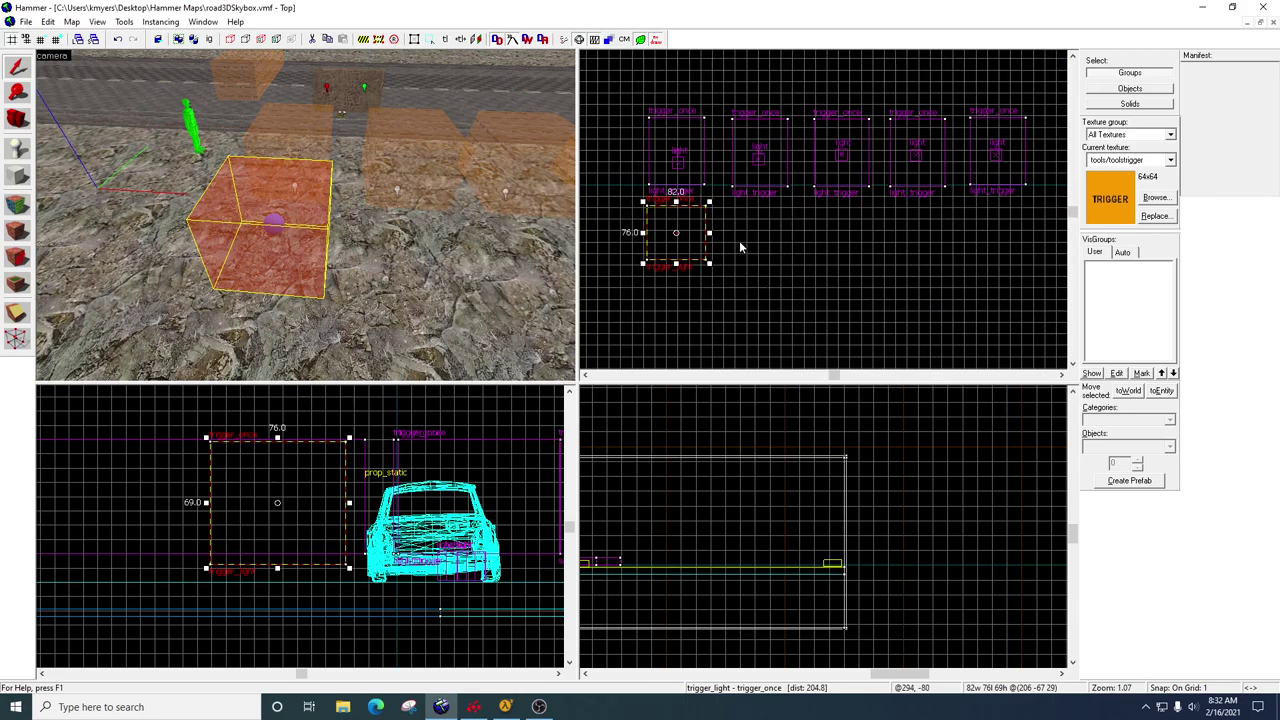
{"action": "left_click_drag", "start_coordinate": [675, 222], "coordinate": [985, 241]}
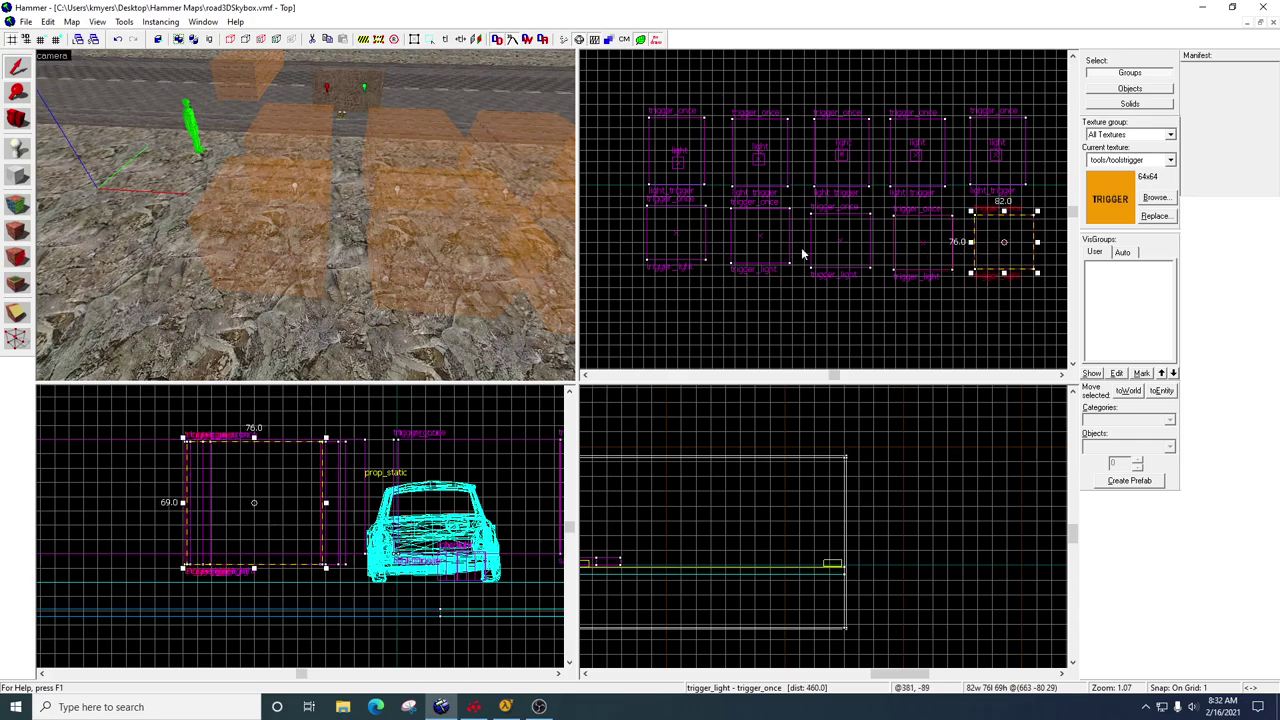
- Delete all five trigger_light volumes, keeping the original light_trigger row
{"action": "key", "text": "z"}
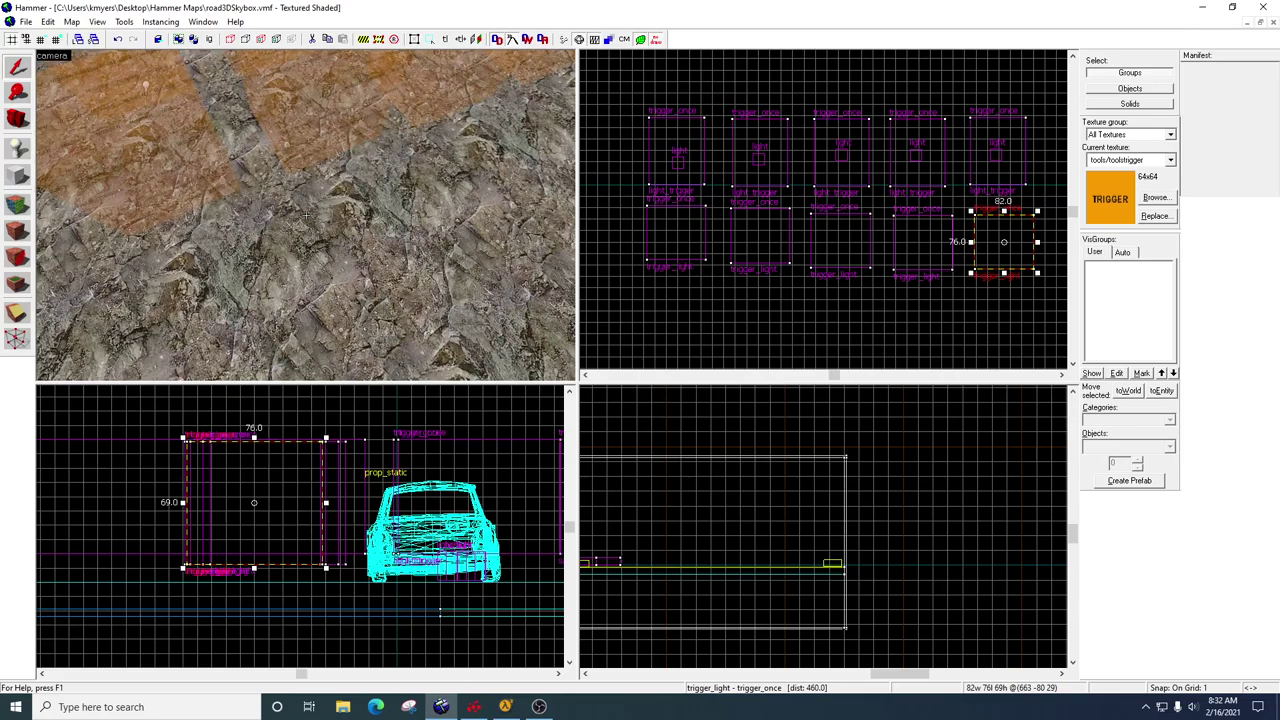
{"action": "key", "text": "s"}
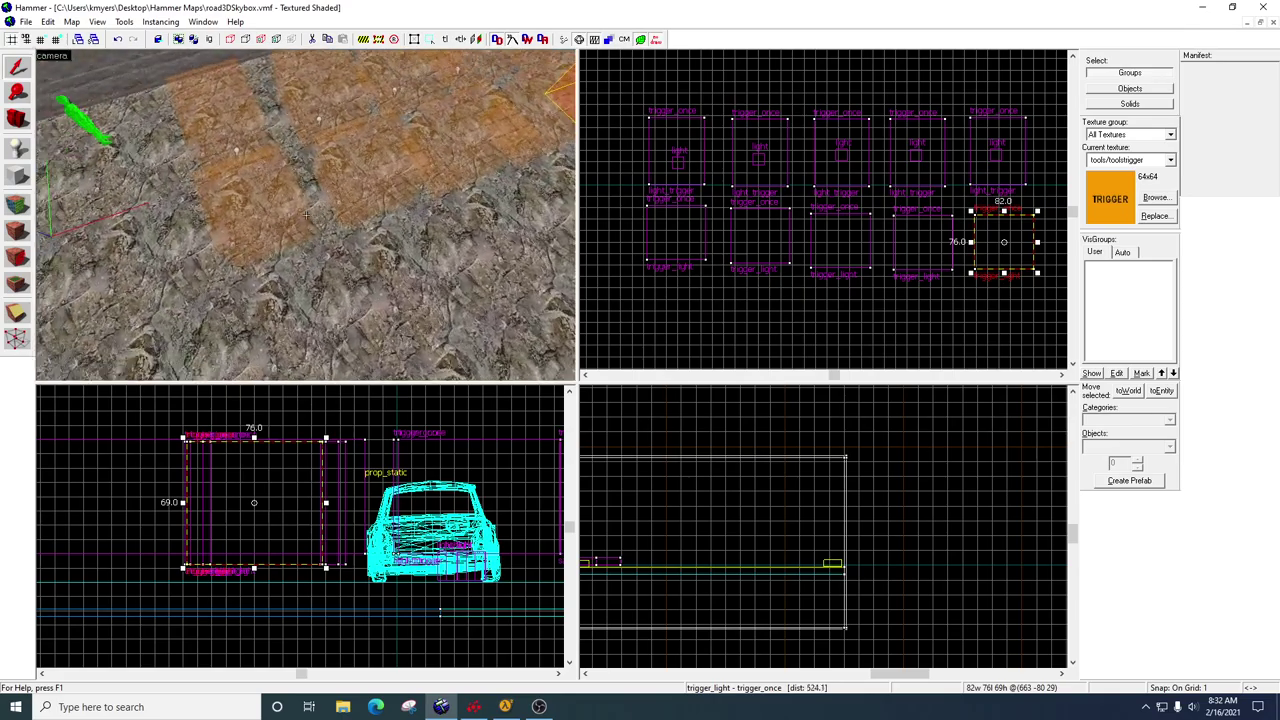
{"action": "left_click", "coordinate": [306, 214]}
{"action": "key", "text": "Delete"}
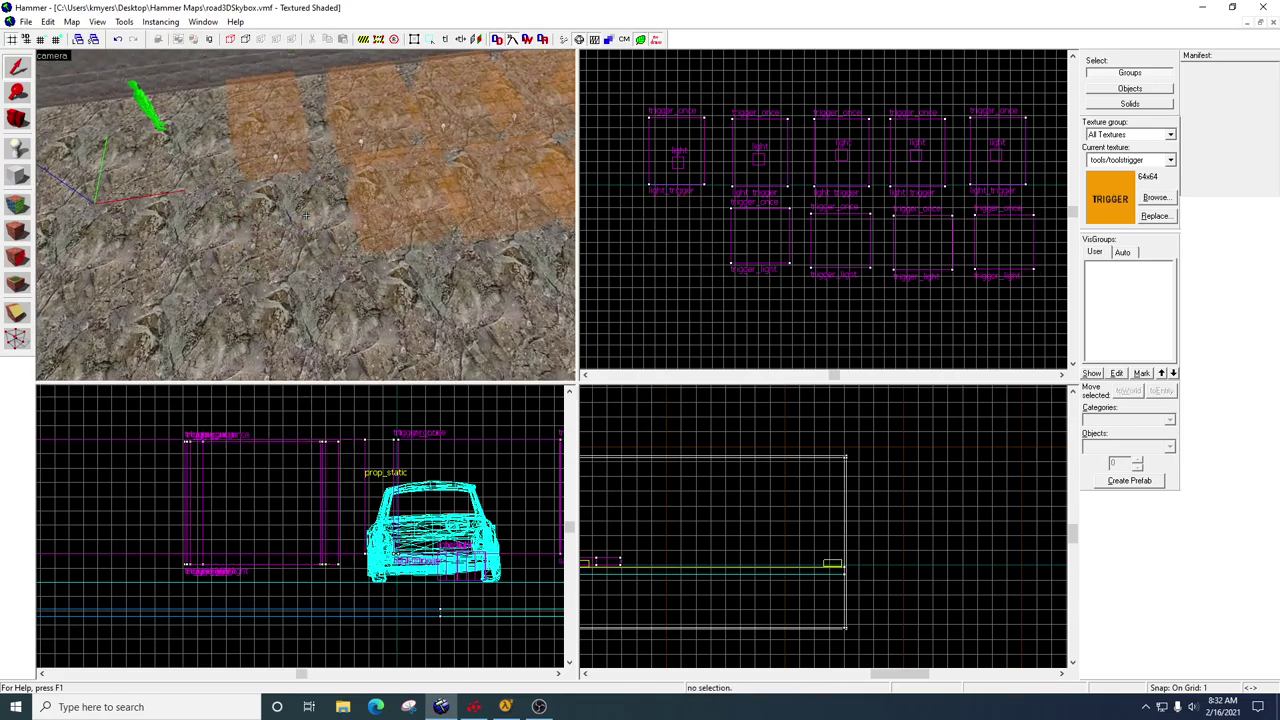
{"action": "key", "text": "s"}
{"action": "left_click", "coordinate": [306, 214]}
{"action": "key", "text": "Delete"}
{"action": "left_click", "coordinate": [306, 215]}
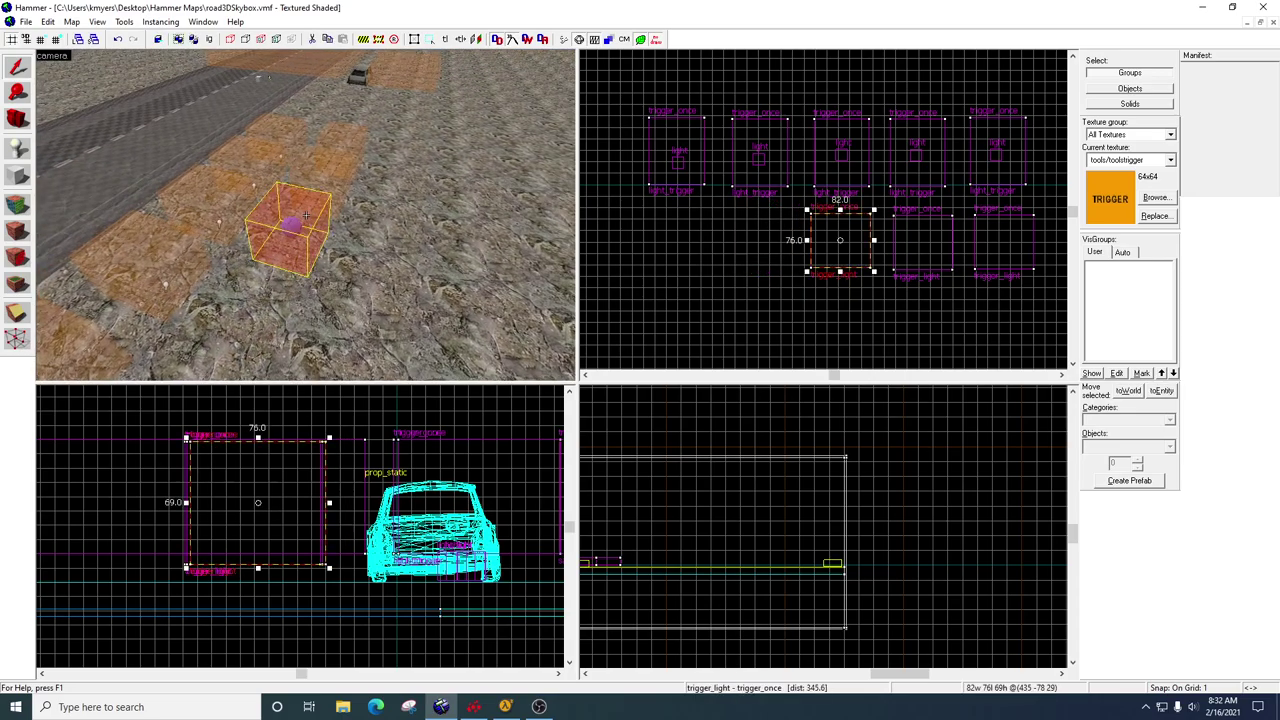
{"action": "key", "text": "Delete"}
{"action": "left_click", "coordinate": [306, 215]}
{"action": "key", "text": "Delete"}
{"action": "left_click", "coordinate": [306, 215]}
{"action": "key", "text": "Delete"}
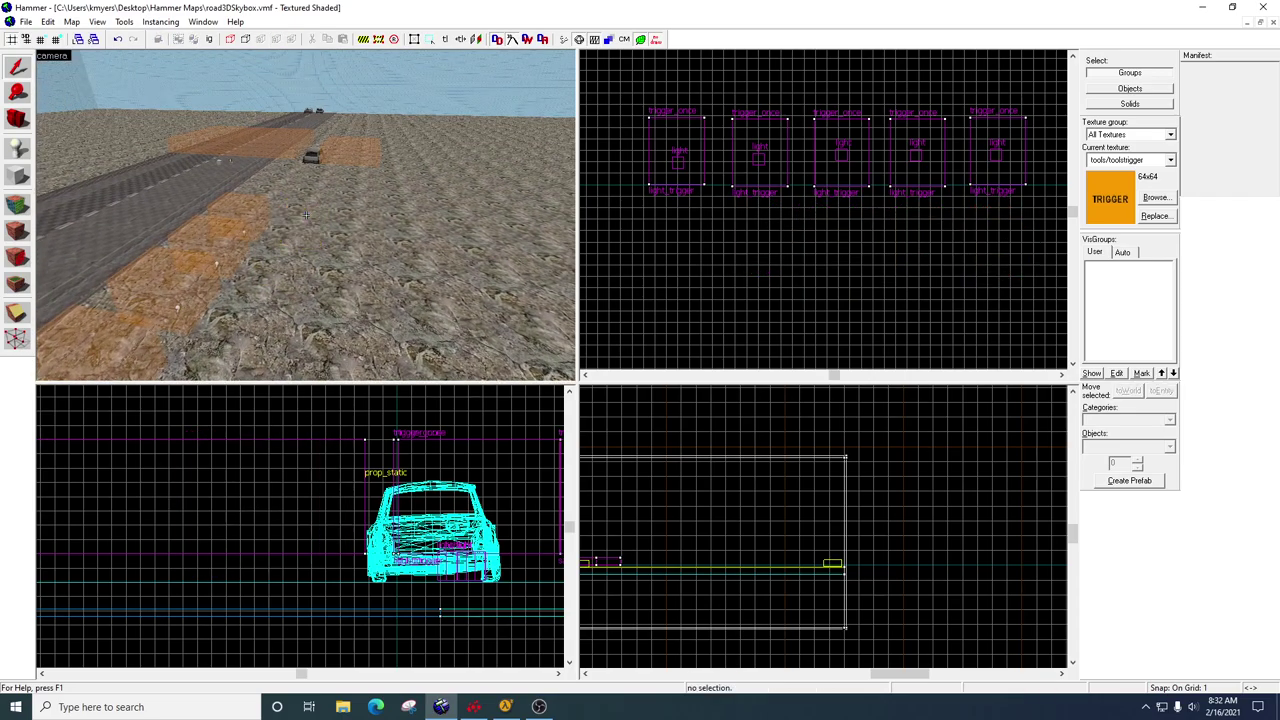
- Look over the light_trigger row, the math_counter and the red and green lights on the wall in the 3D view
{"action": "key", "text": "w"}
{"action": "key", "text": "w"}
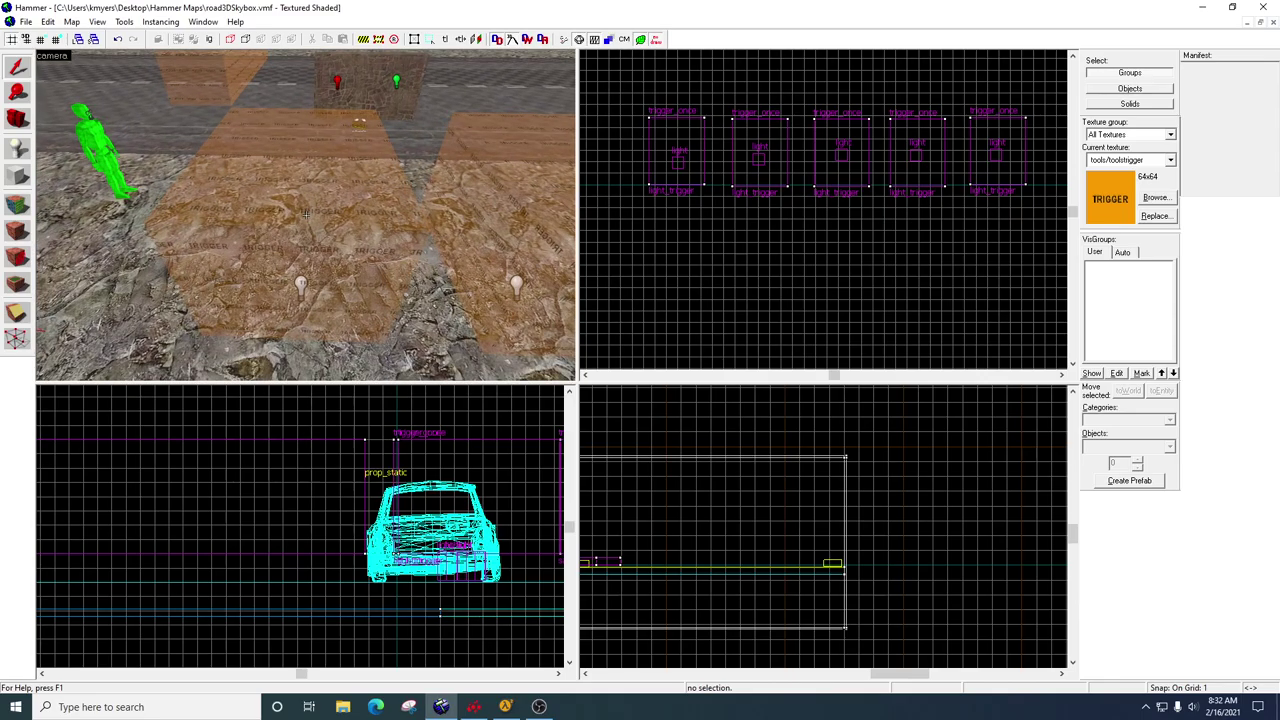
{"action": "key", "text": "w"}
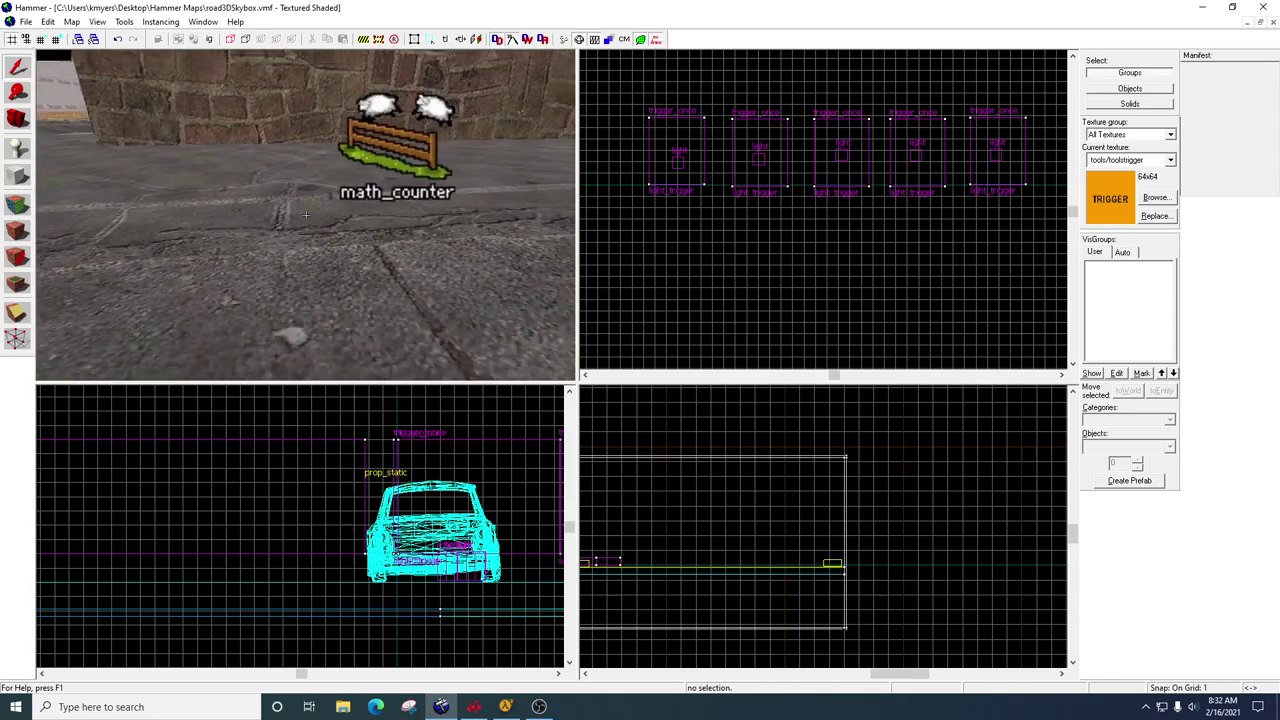
{"action": "key", "text": "s"}
{"action": "key", "text": "w"}
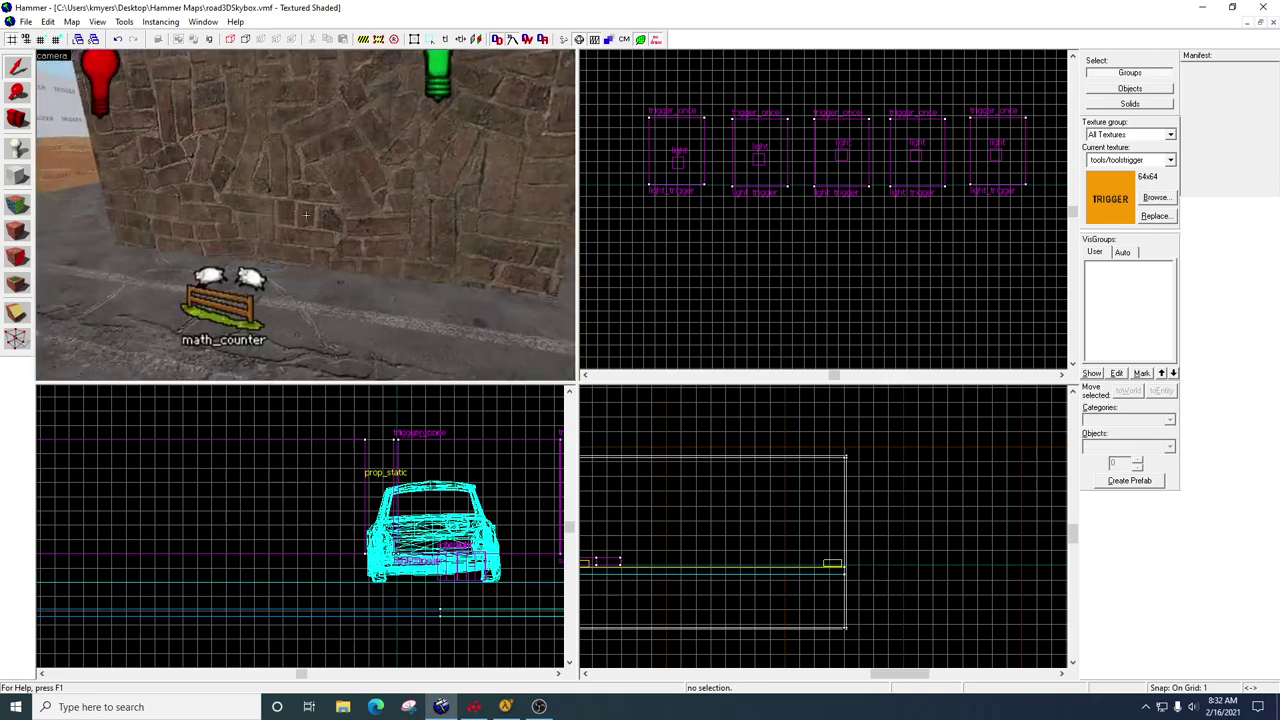
{"action": "key", "text": "s"}
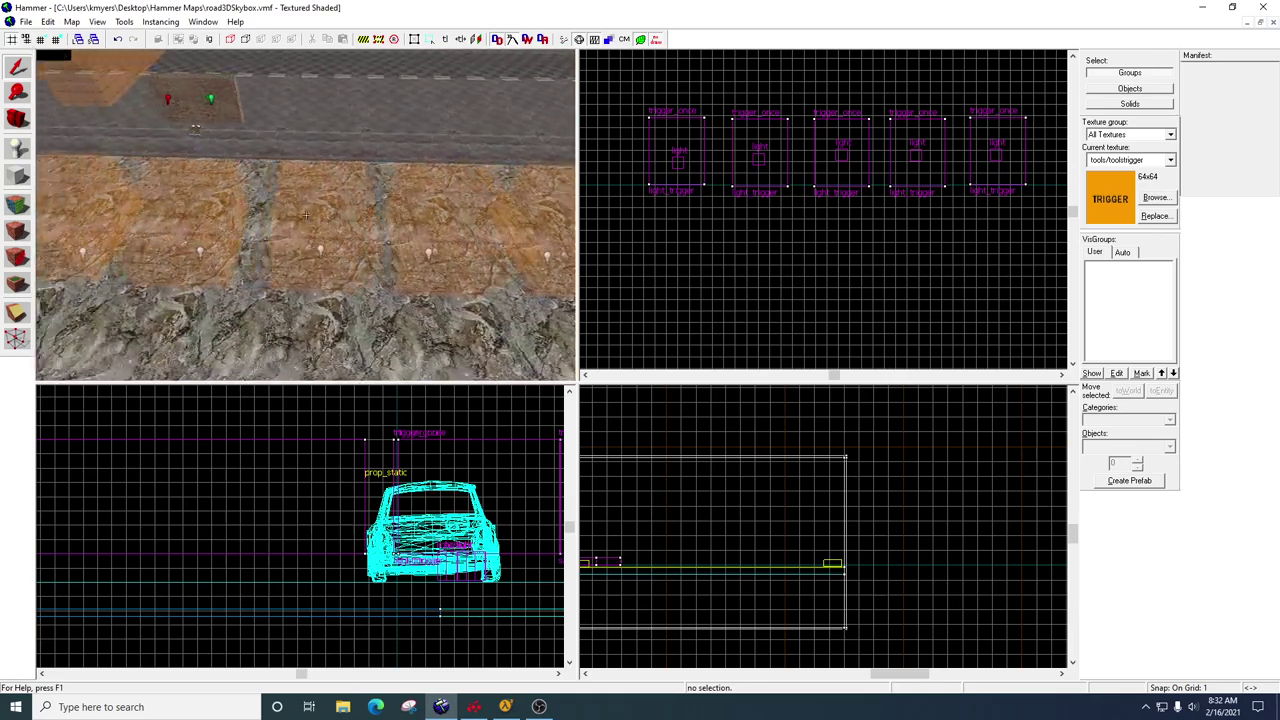
{"action": "key", "text": "s"}
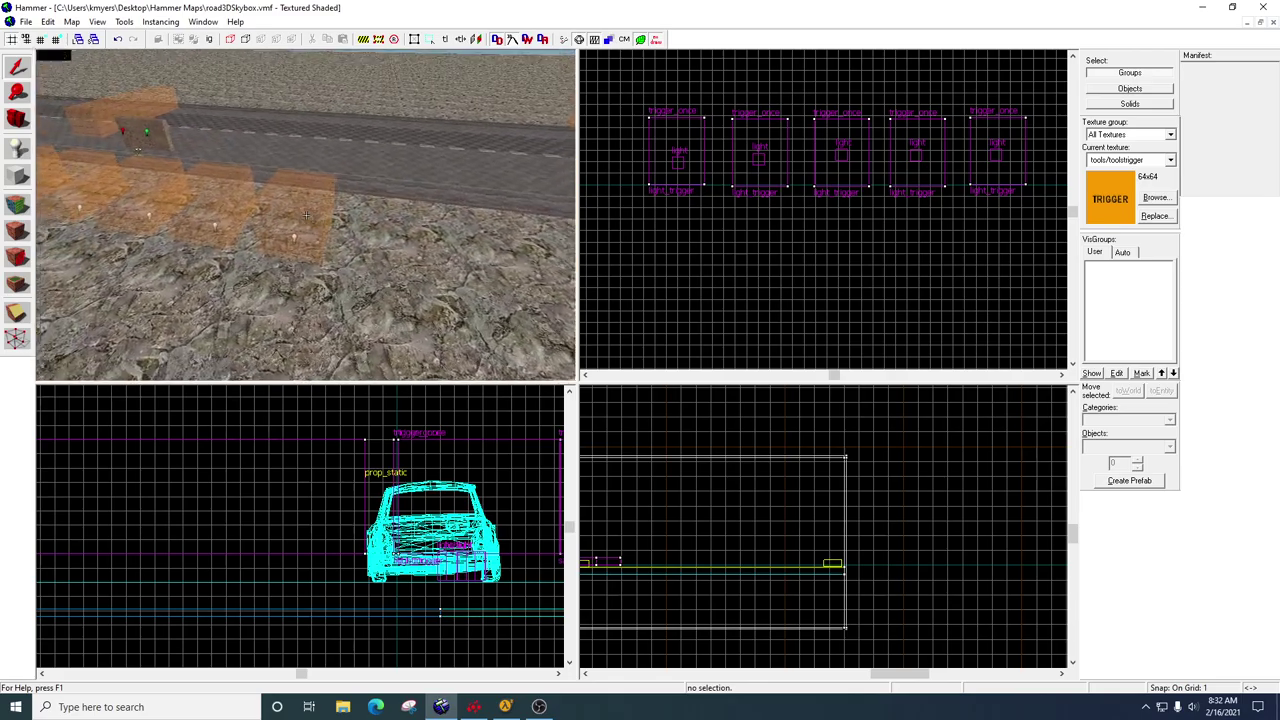
{"action": "key", "text": "a"}
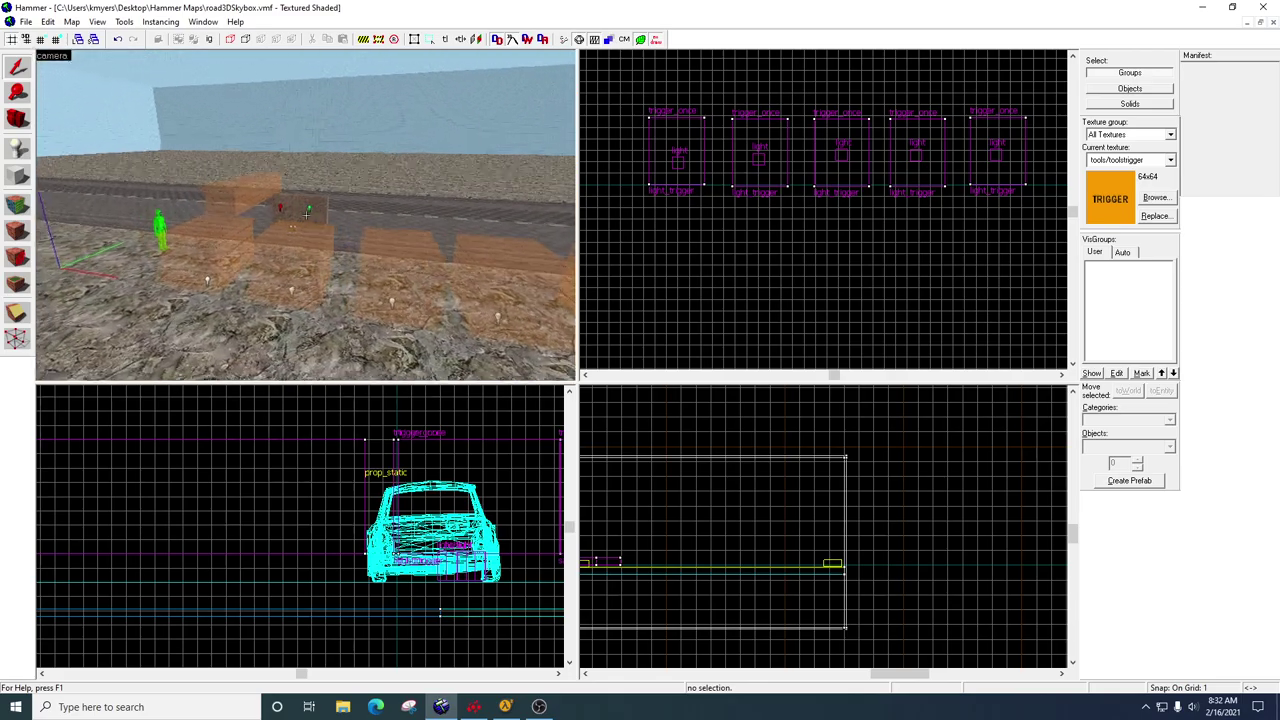
- Examine the math_counter's keyvalues and its OnHitMax output for green_light, comparing it with the lights on the wall
{"action": "key", "text": "w"}
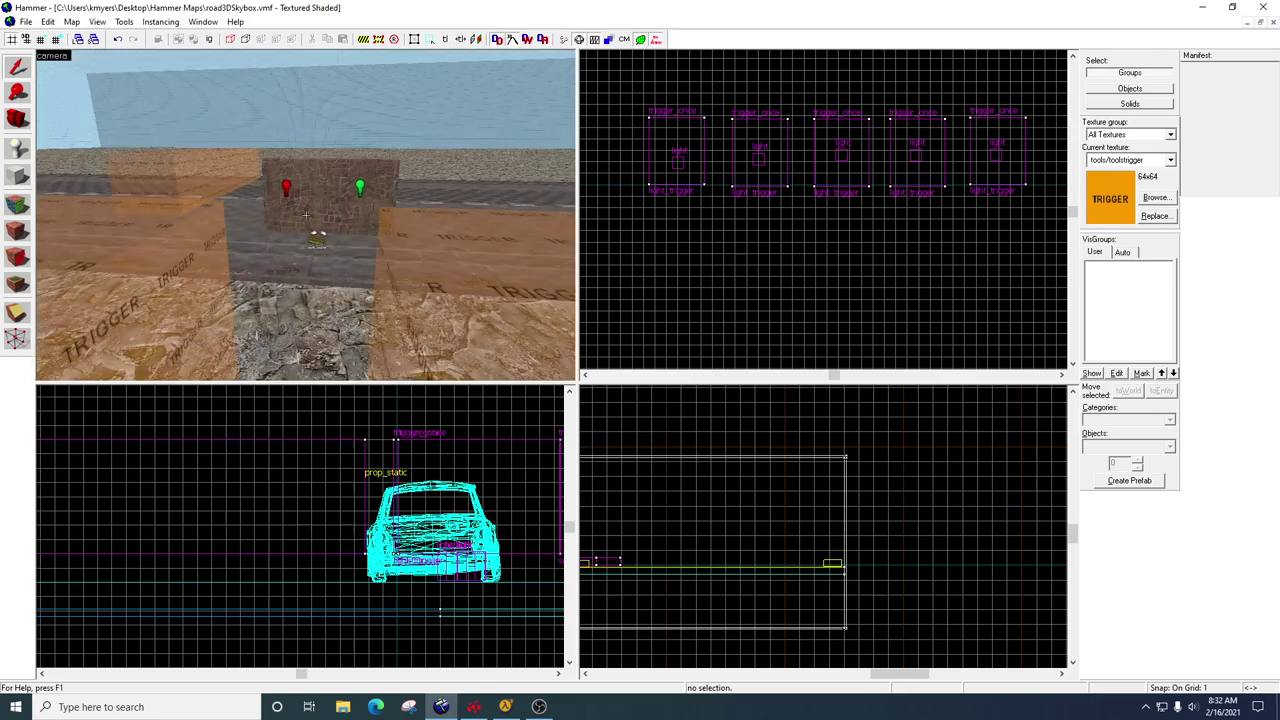
{"action": "key", "text": "w"}
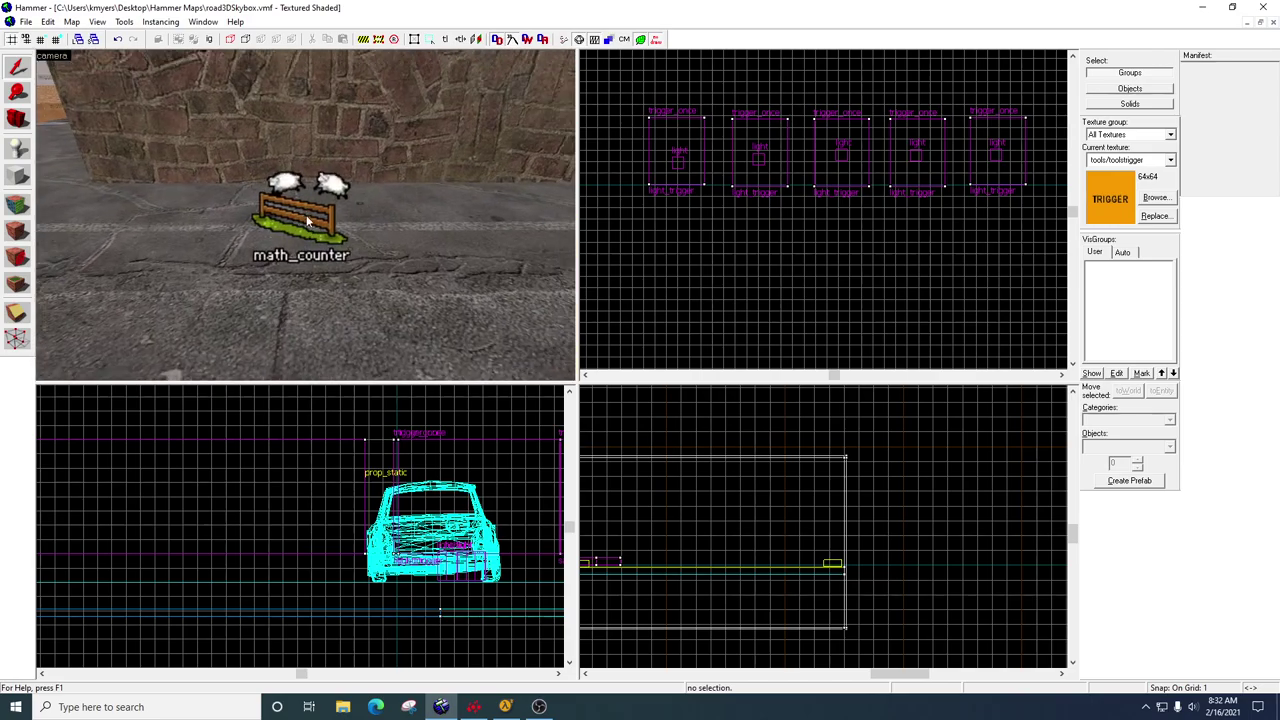
{"action": "double_click", "coordinate": [321, 193]}
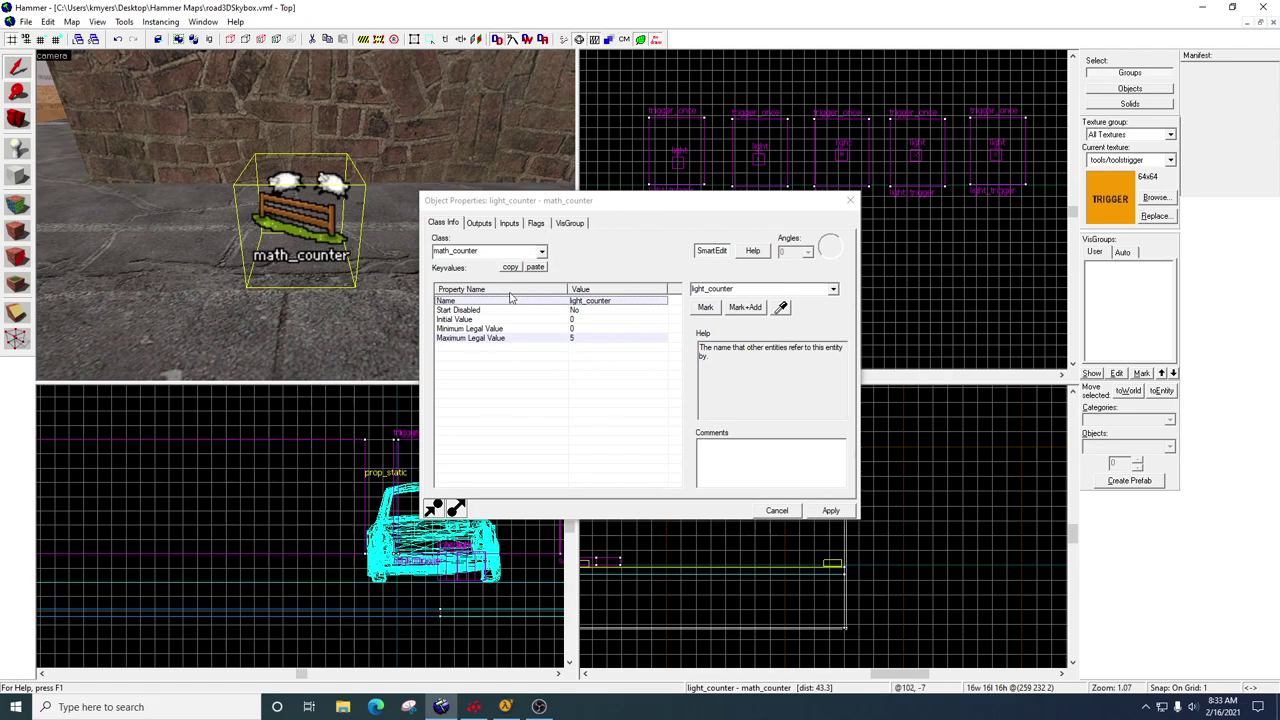
{"action": "left_click", "coordinate": [479, 223]}
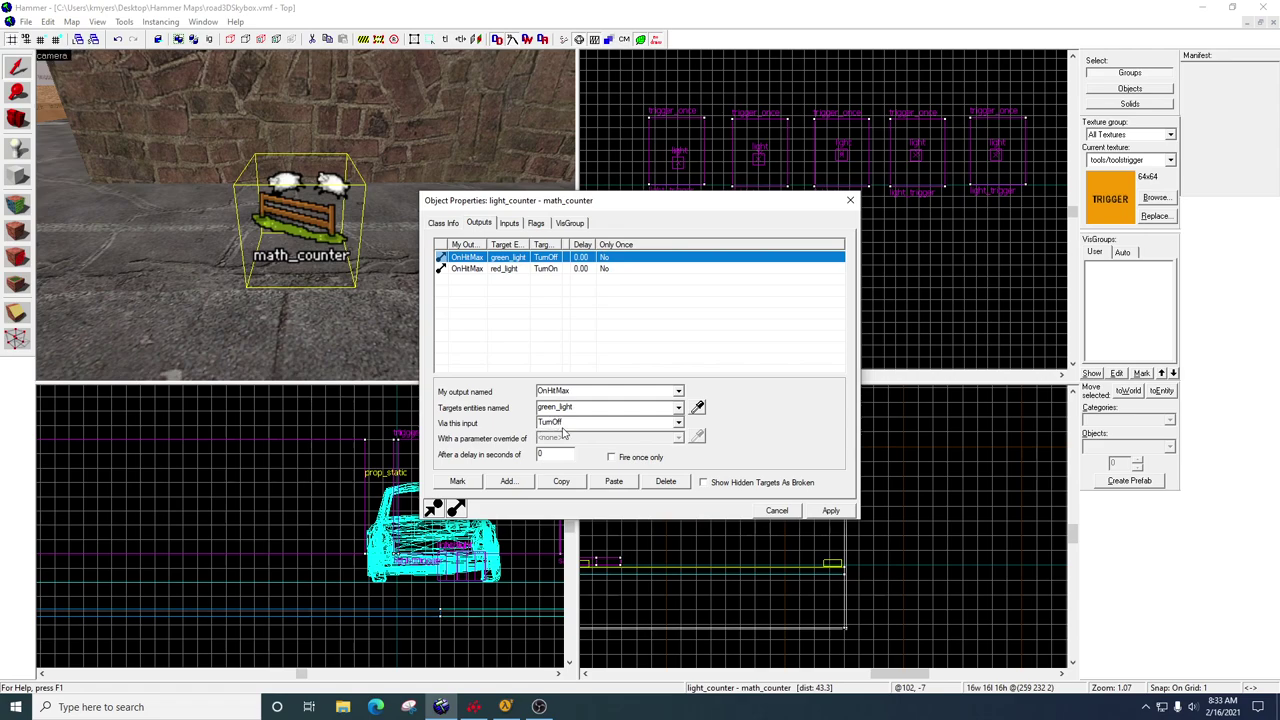
{"action": "left_click", "coordinate": [366, 197]}
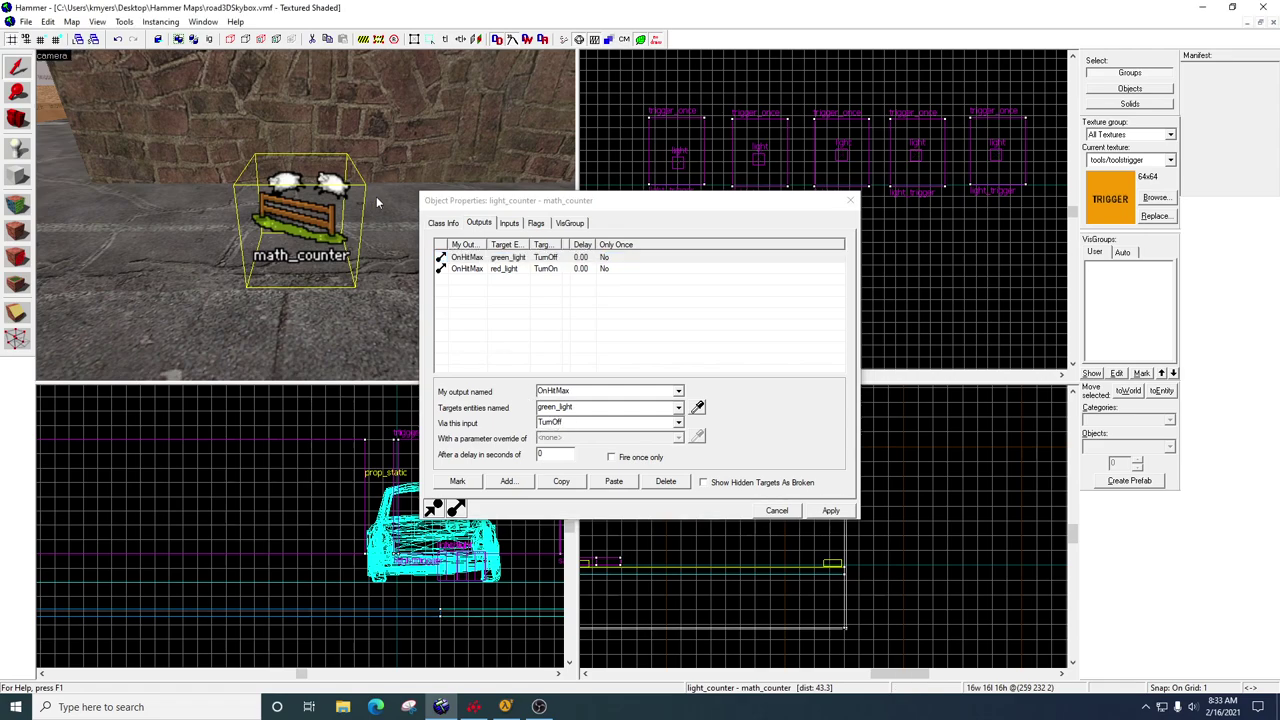
{"action": "key", "text": "z"}
{"action": "key", "text": "w"}
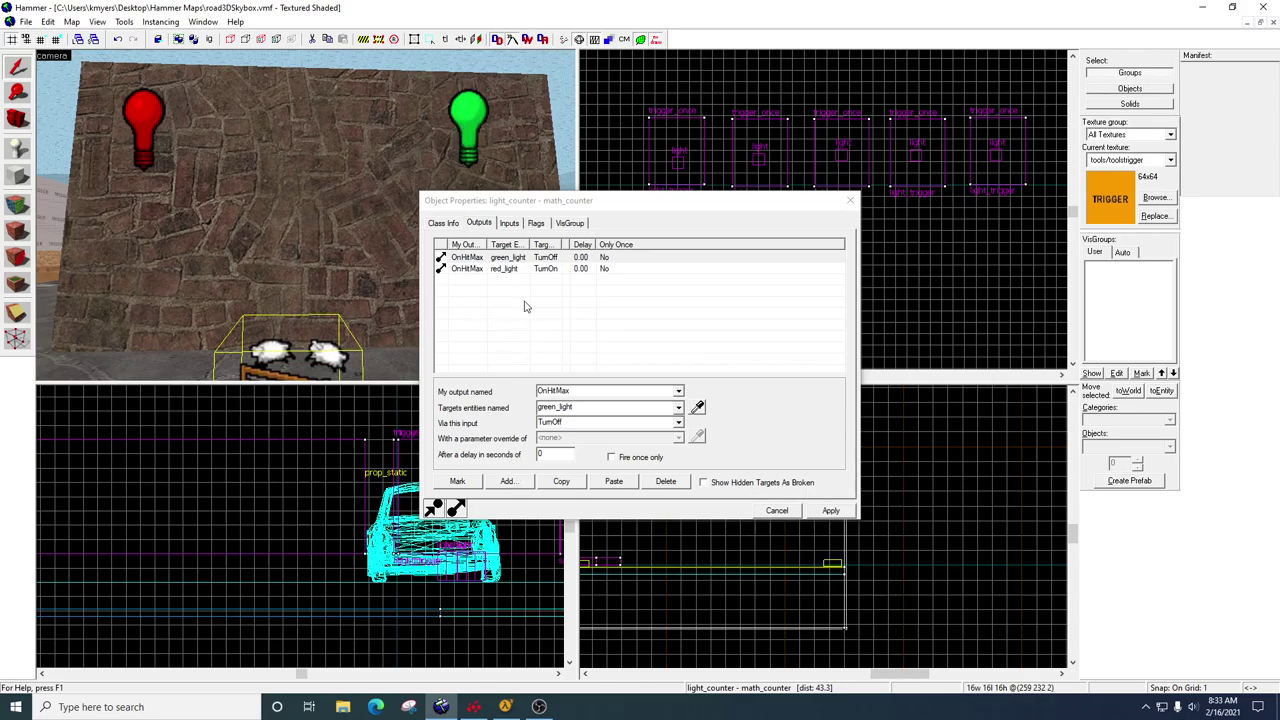
- Review the math_counter's OnHitMax output for red_light, then apply and close its properties
{"action": "left_click", "coordinate": [511, 270]}
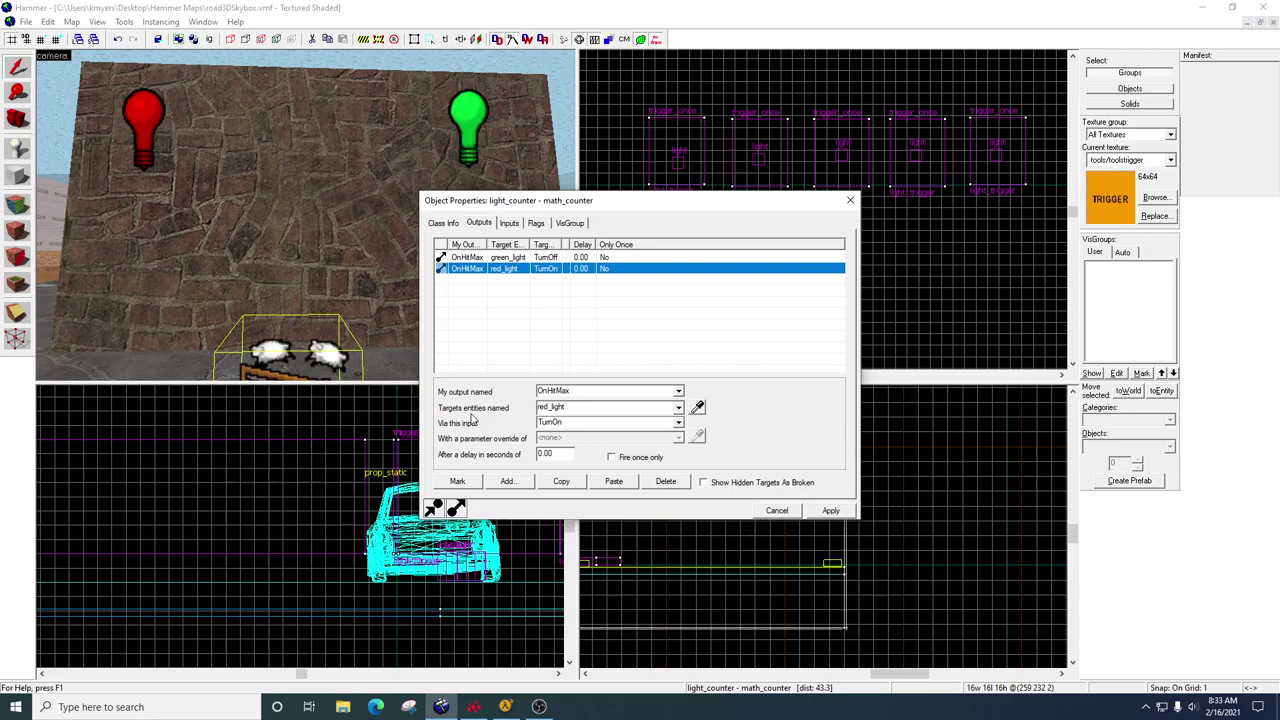
{"action": "left_click", "coordinate": [193, 150]}
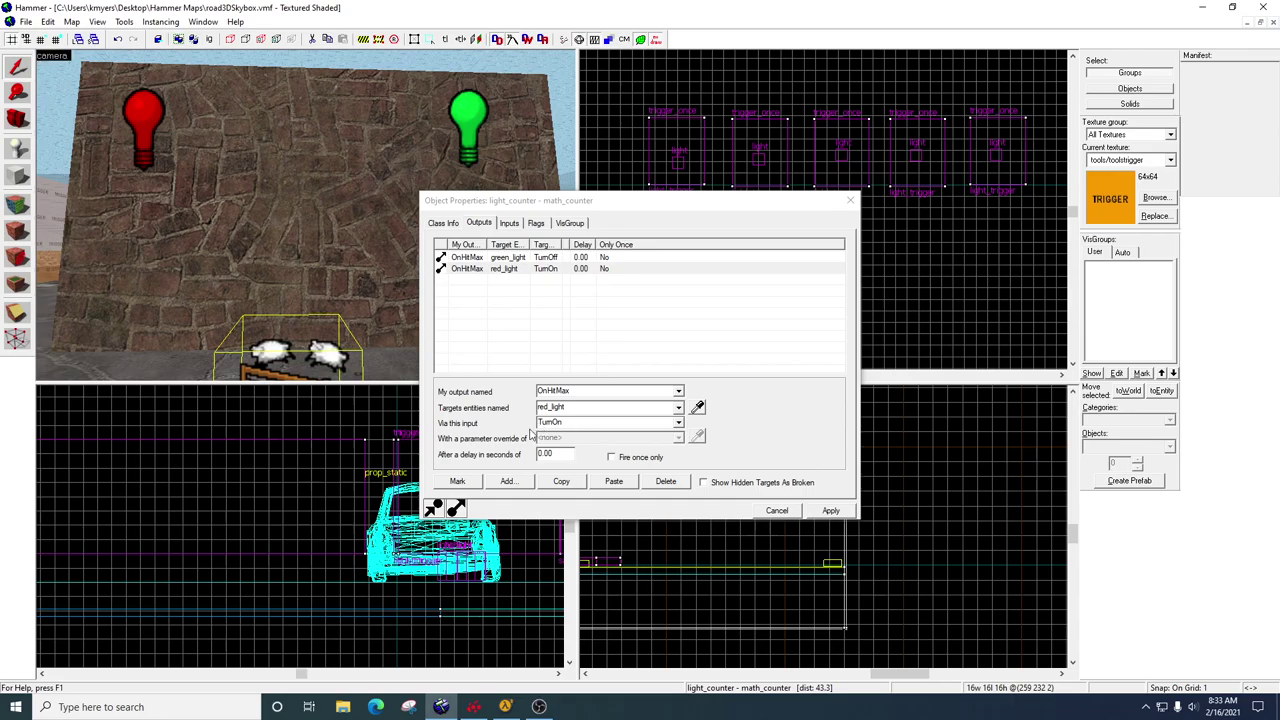
{"action": "left_click", "coordinate": [829, 511]}
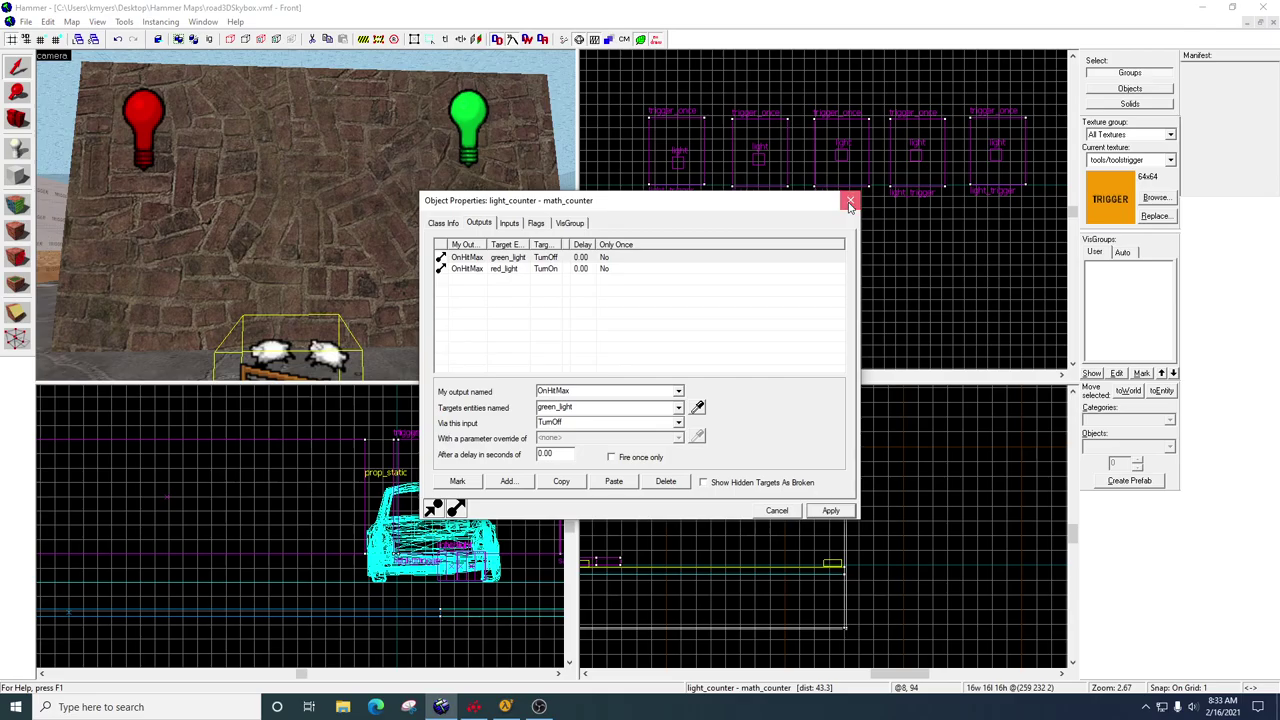
{"action": "left_click", "coordinate": [850, 200]}
{"action": "key", "text": "z"}
{"action": "key", "text": "s"}
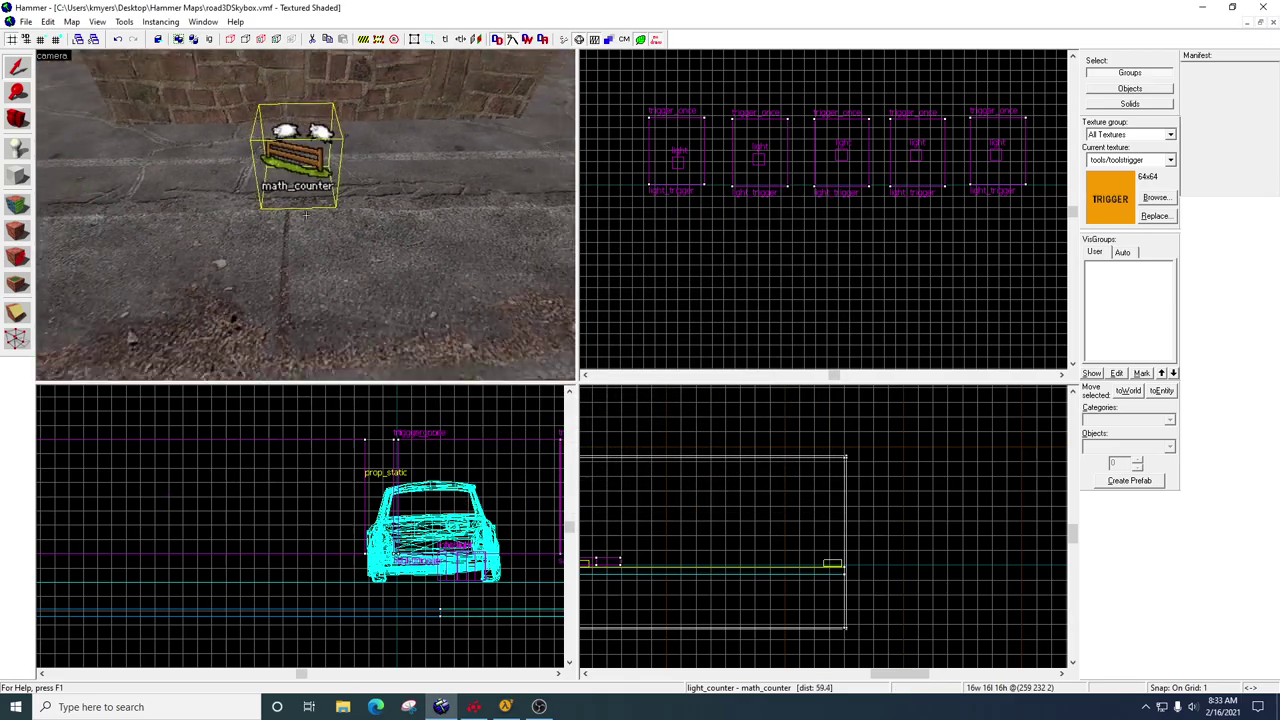
- Review the math_counter's keyvalues and its OnHitMax outputs for green_light and red_light, then close its properties
{"action": "key", "text": "w"}
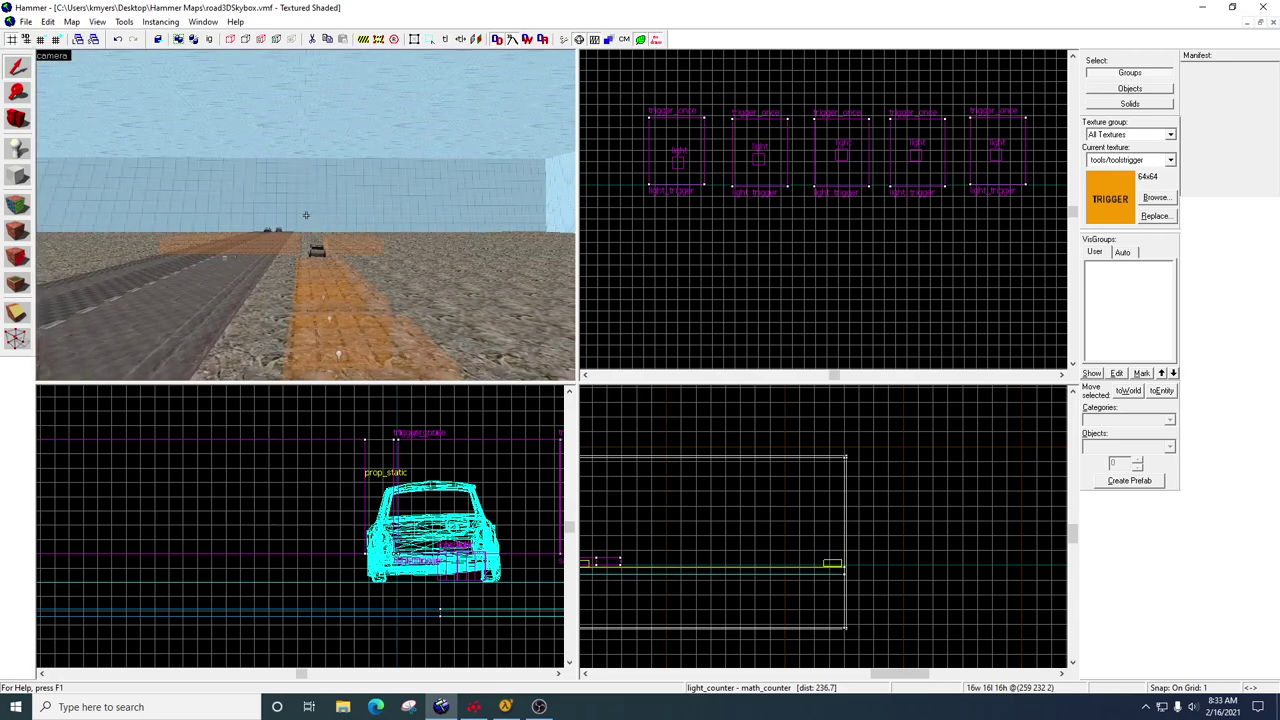
{"action": "key", "text": "d"}
{"action": "key", "text": "s"}
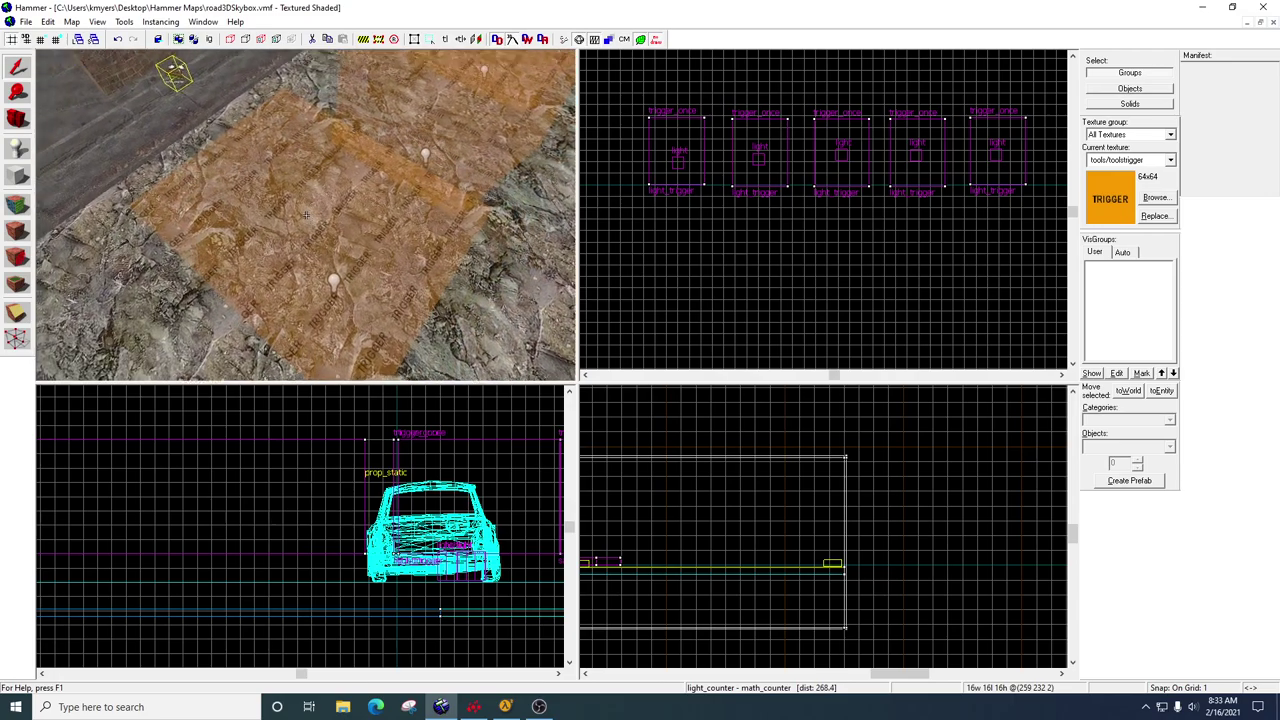
{"action": "key", "text": "z"}
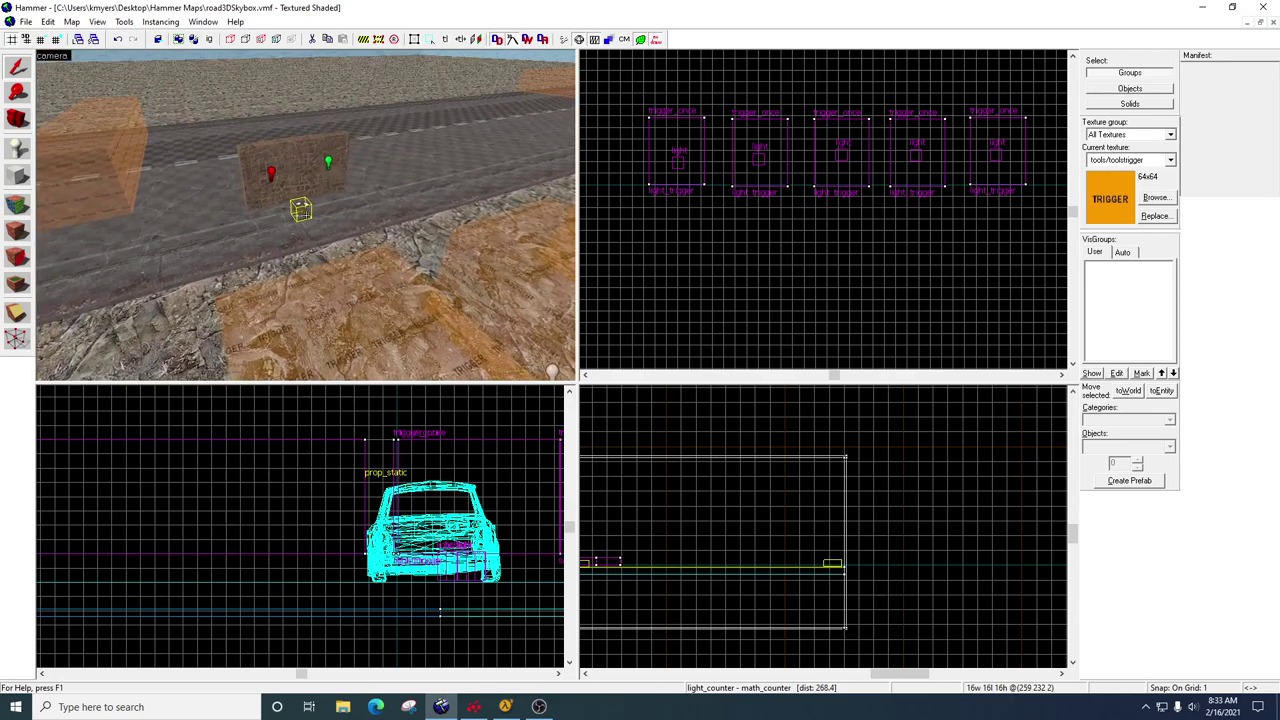
{"action": "key", "text": "w"}
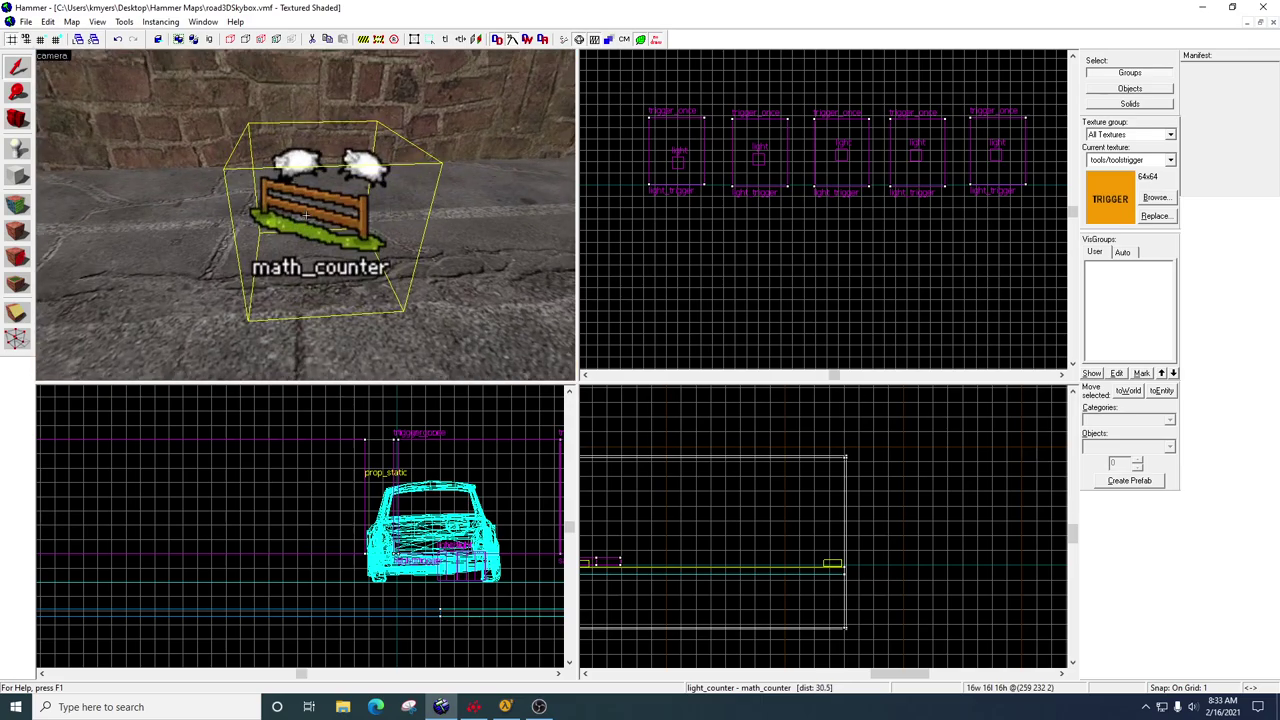
{"action": "double_click", "coordinate": [306, 215]}
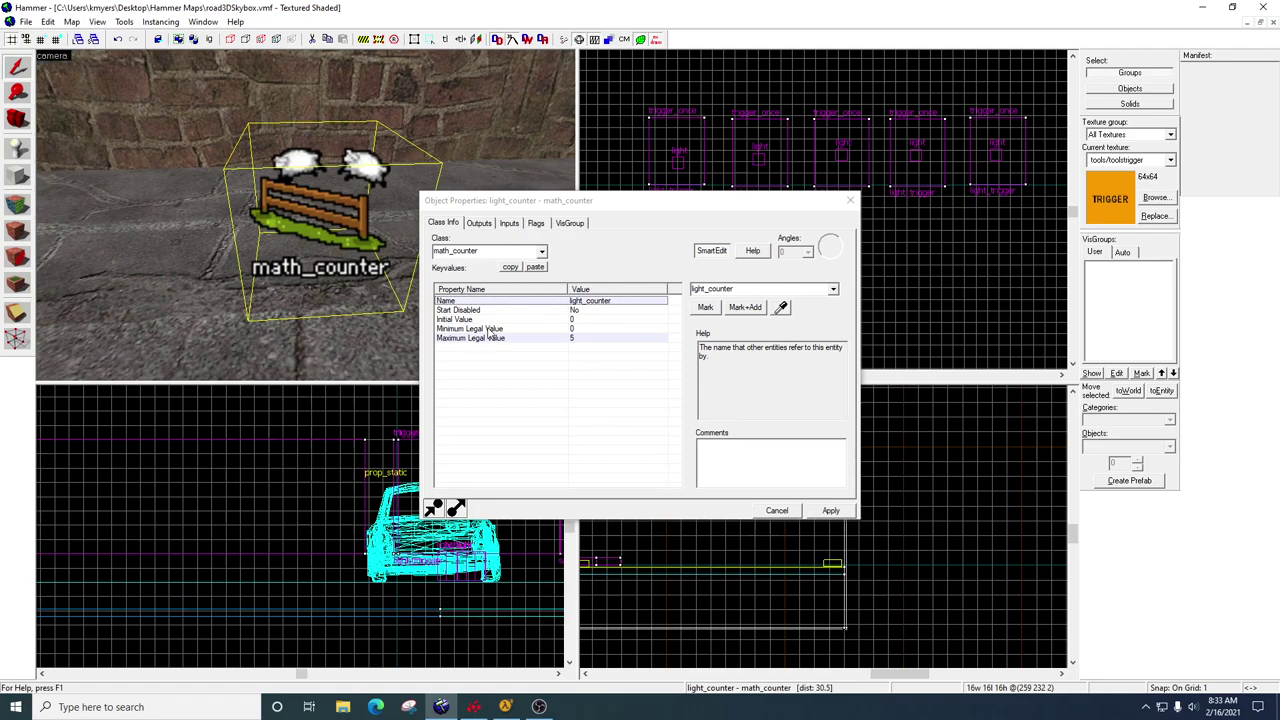
{"action": "left_click", "coordinate": [478, 223]}
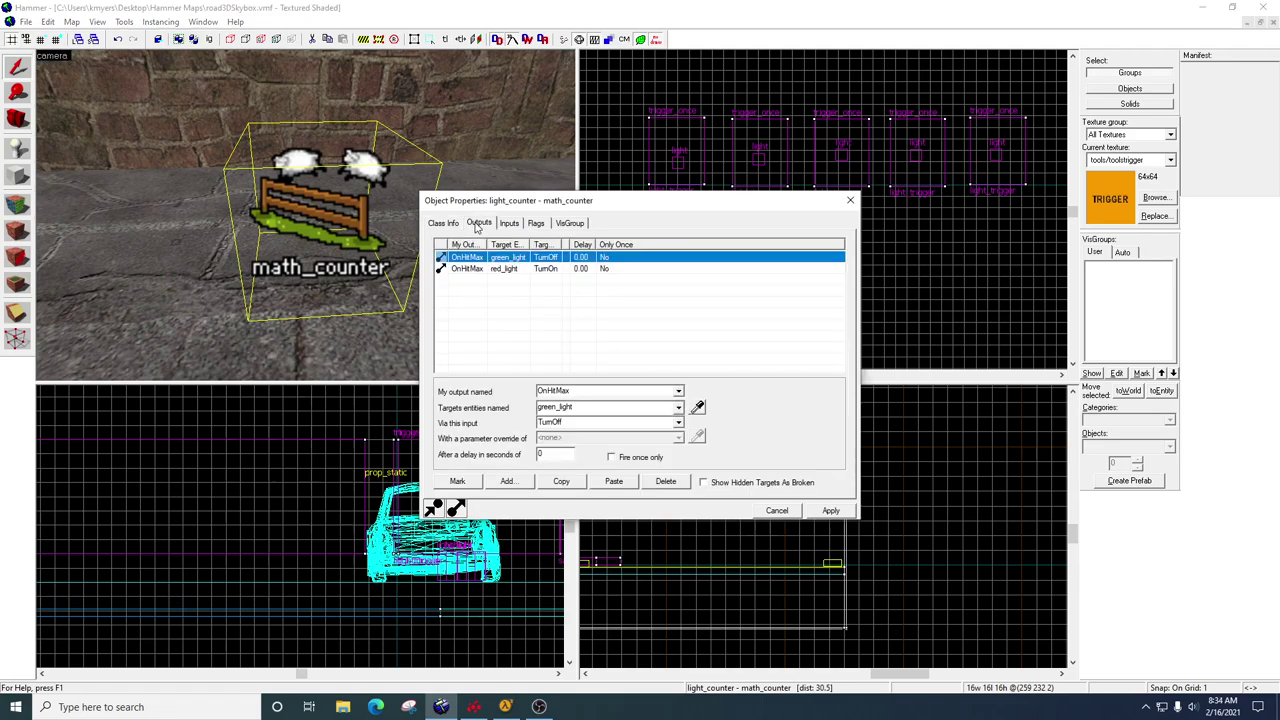
{"action": "left_click", "coordinate": [850, 200]}
- Compare the positions of the light_trigger row, the math_counter and the wall's red and green lights in the 3D view
{"action": "key", "text": "z"}
{"action": "key", "text": "s"}
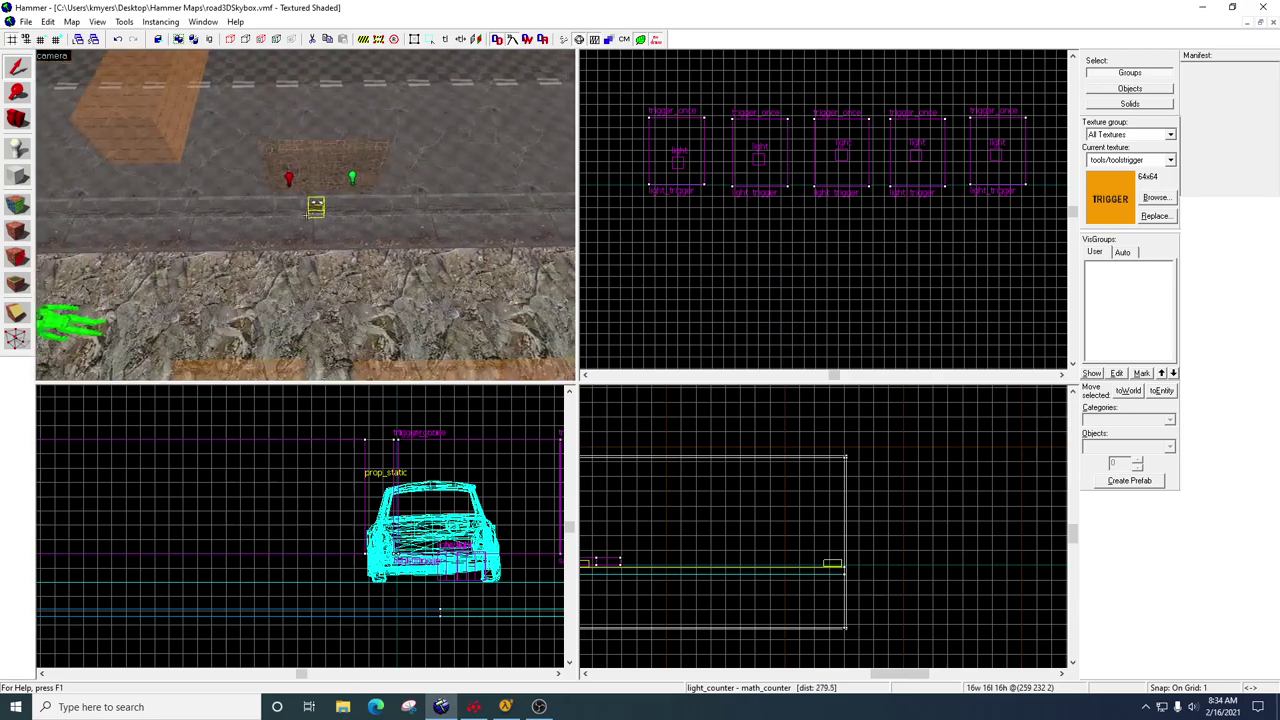
{"action": "key", "text": "d"}
{"action": "key", "text": "s"}
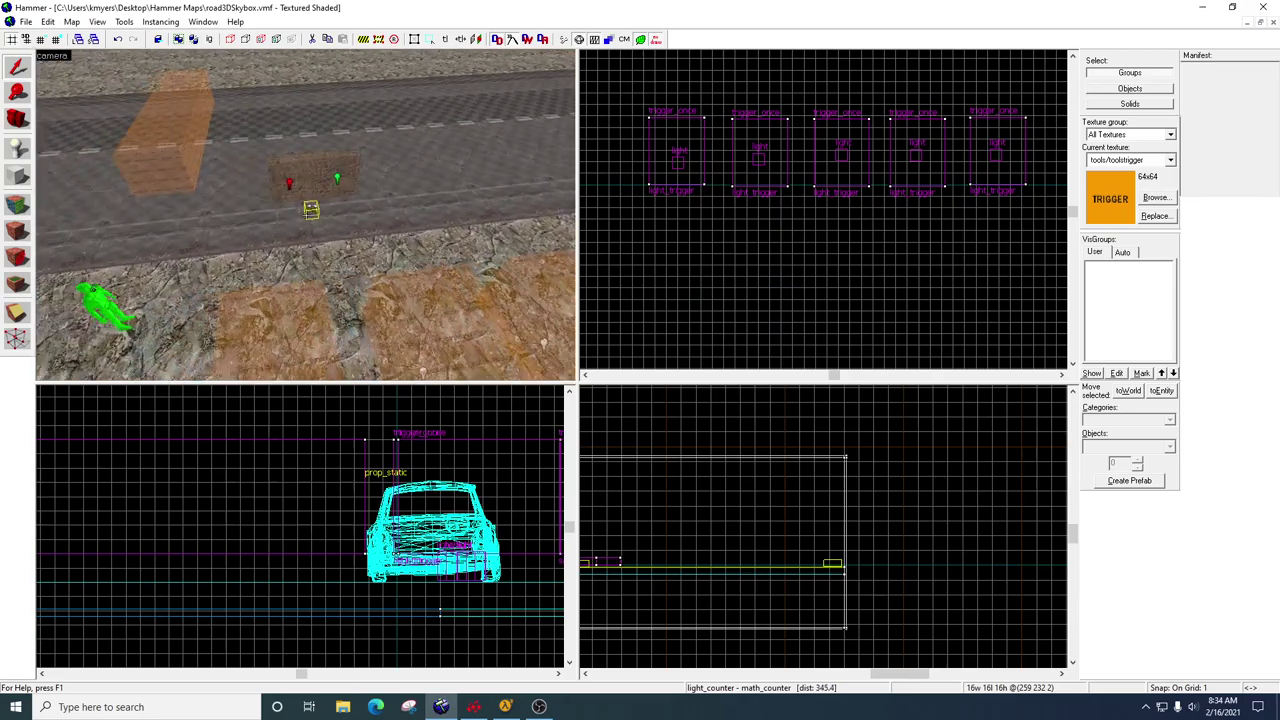
{"action": "key", "text": "z"}
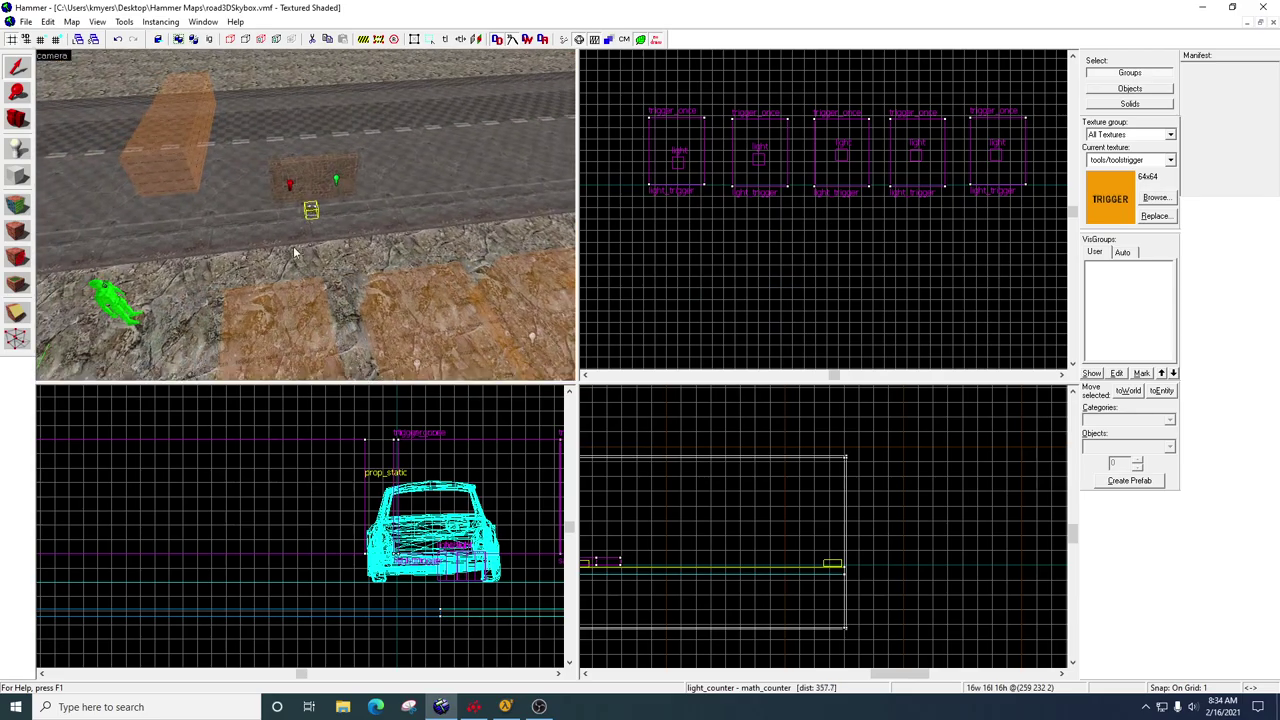
- Switch to Half-Life 2, reload the map with the reload command and walk through the trigger row to test the wall light
{"action": "left_click", "coordinate": [503, 708]}
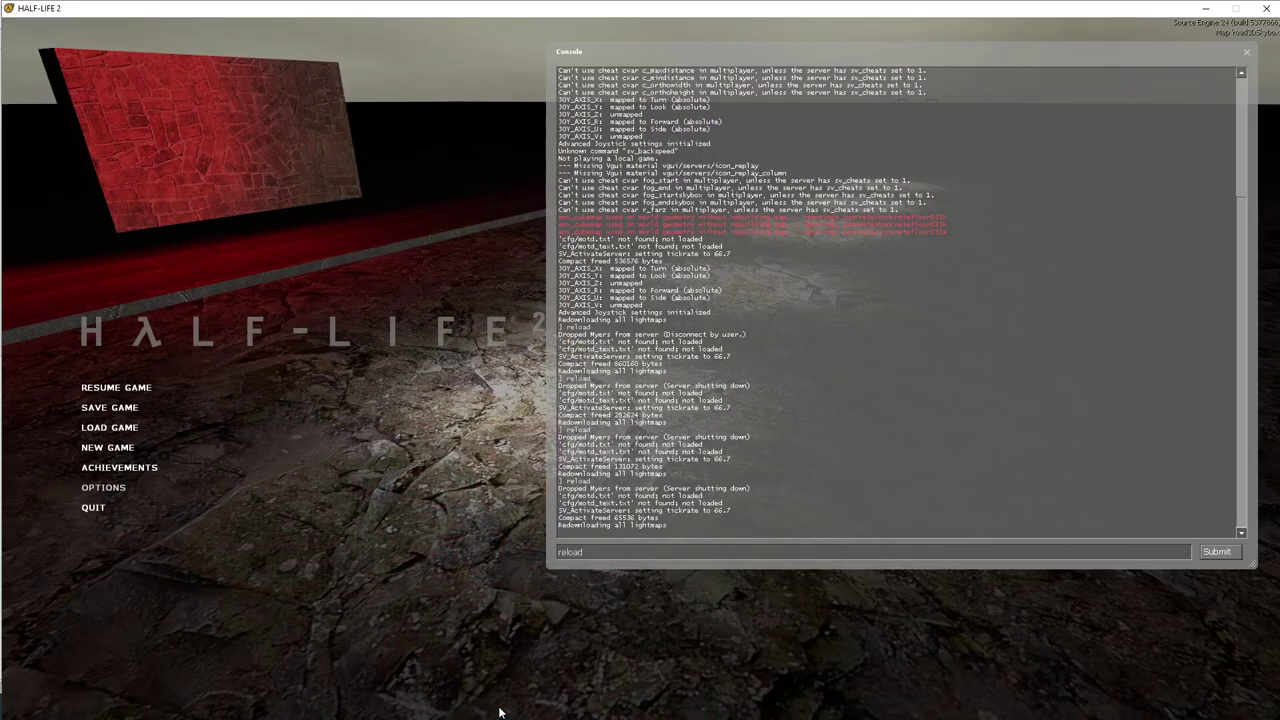
{"action": "key", "text": "Return"}
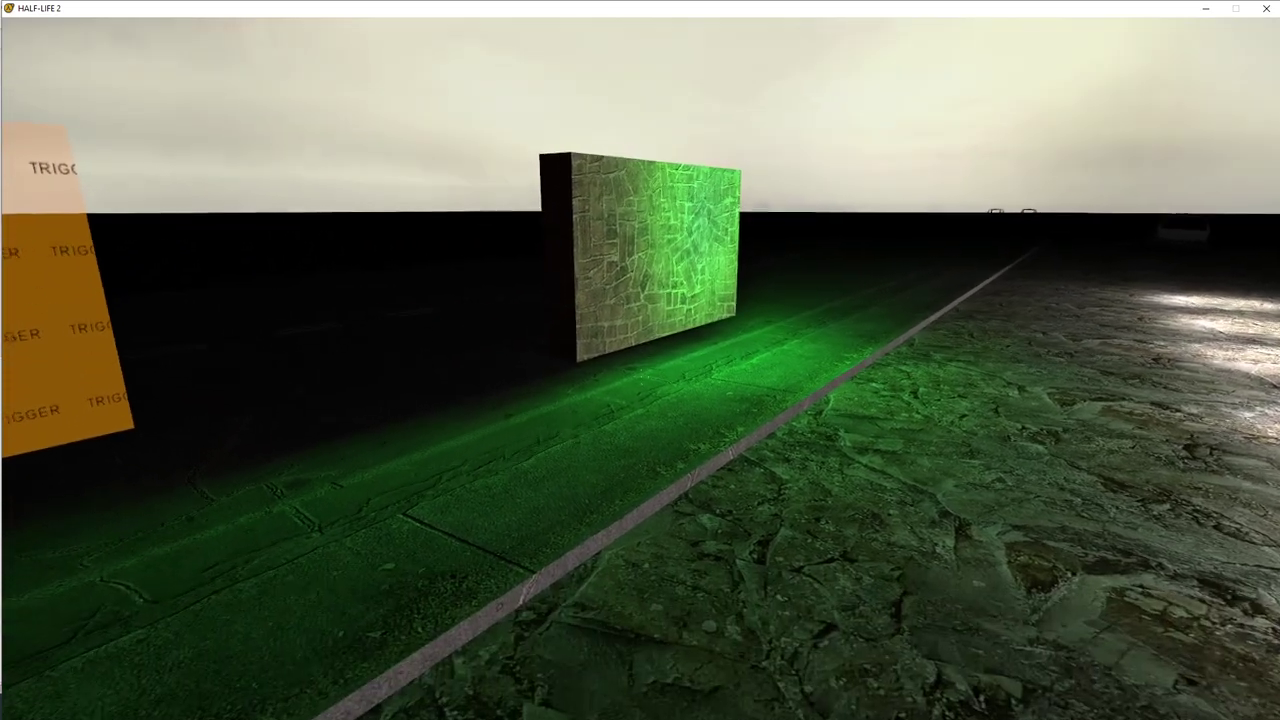
{"action": "key", "text": "w"}
{"action": "key", "text": "s"}
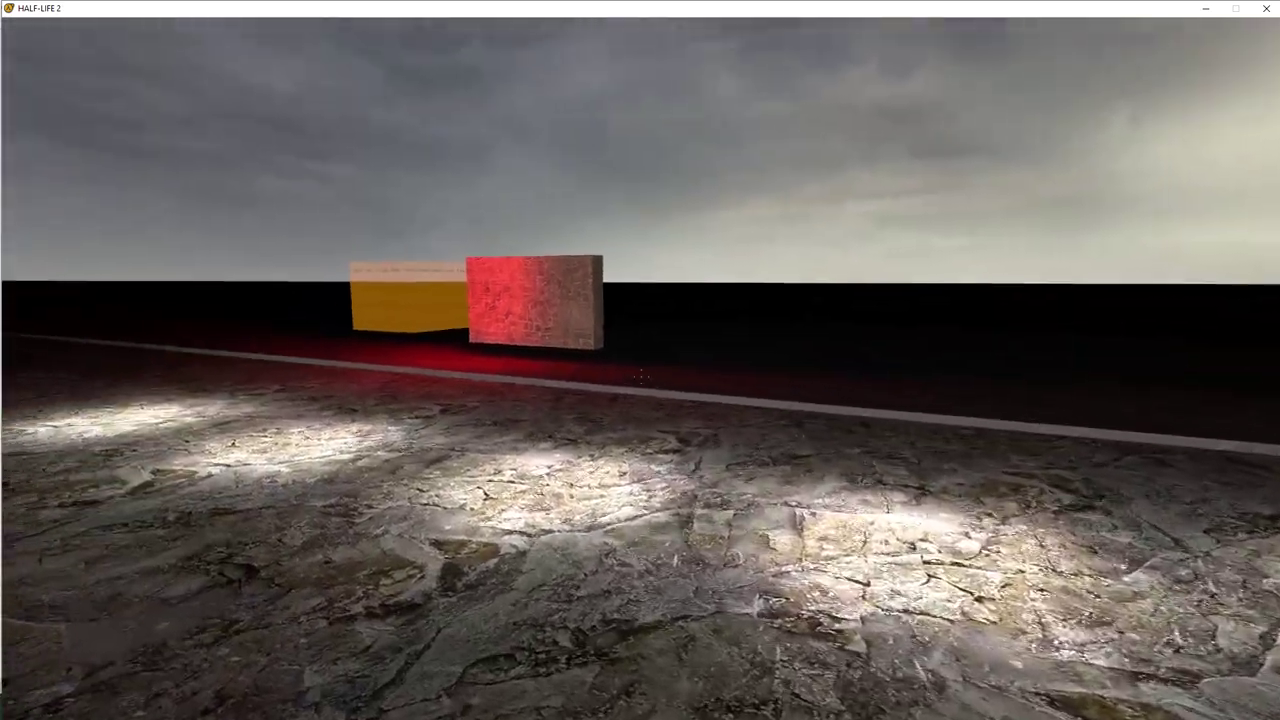
{"action": "key", "text": "a"}
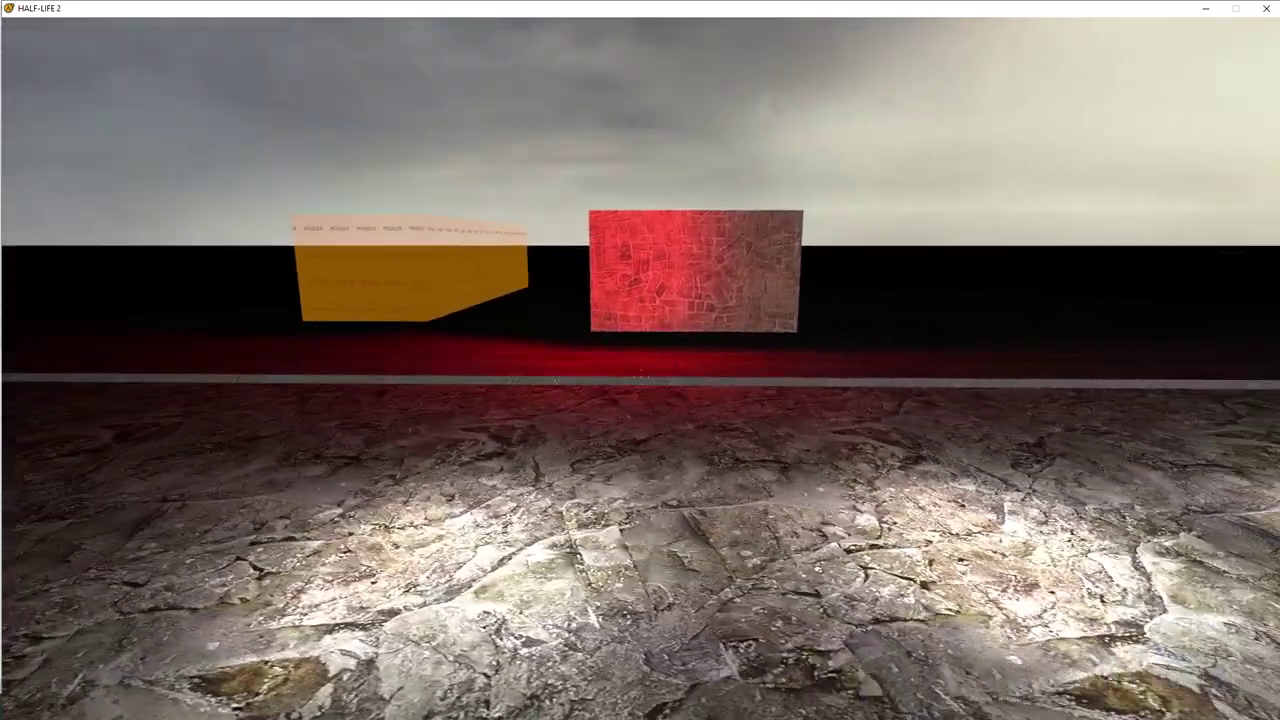
- Reload the map from the console and walk through all the light triggers again towards the wall
{"action": "key", "text": "grave"}
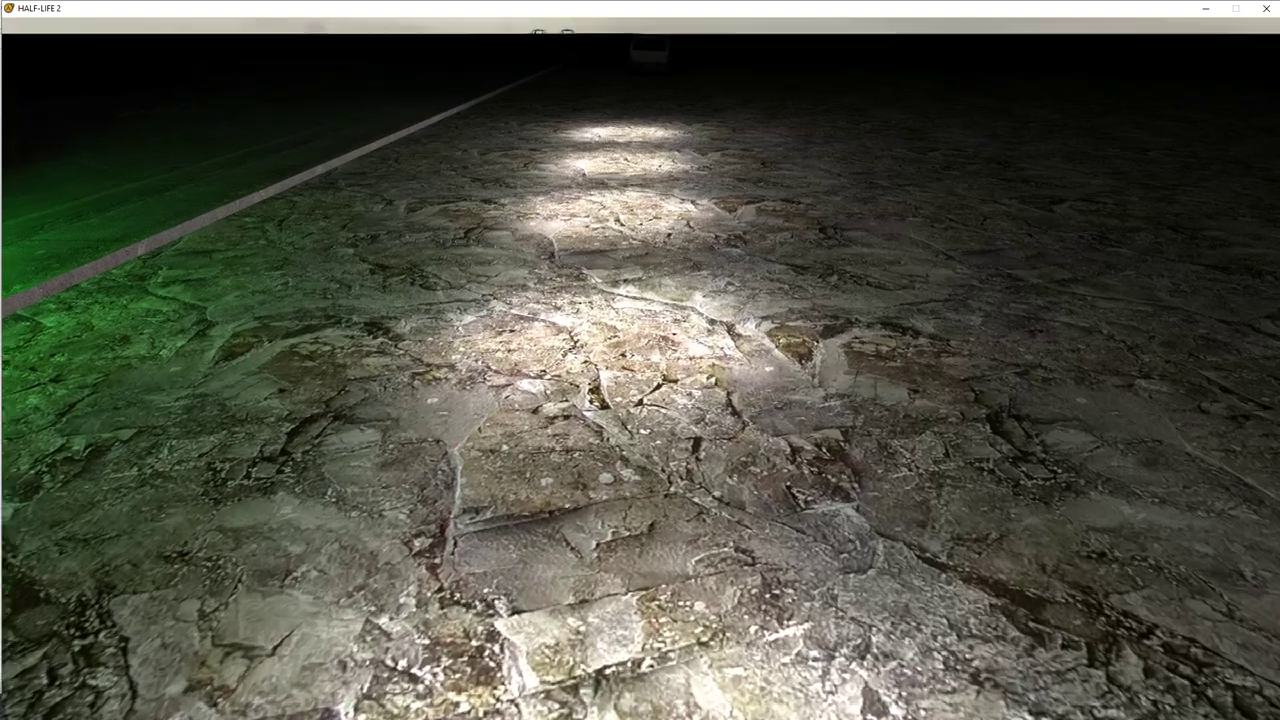
{"action": "key", "text": "w"}
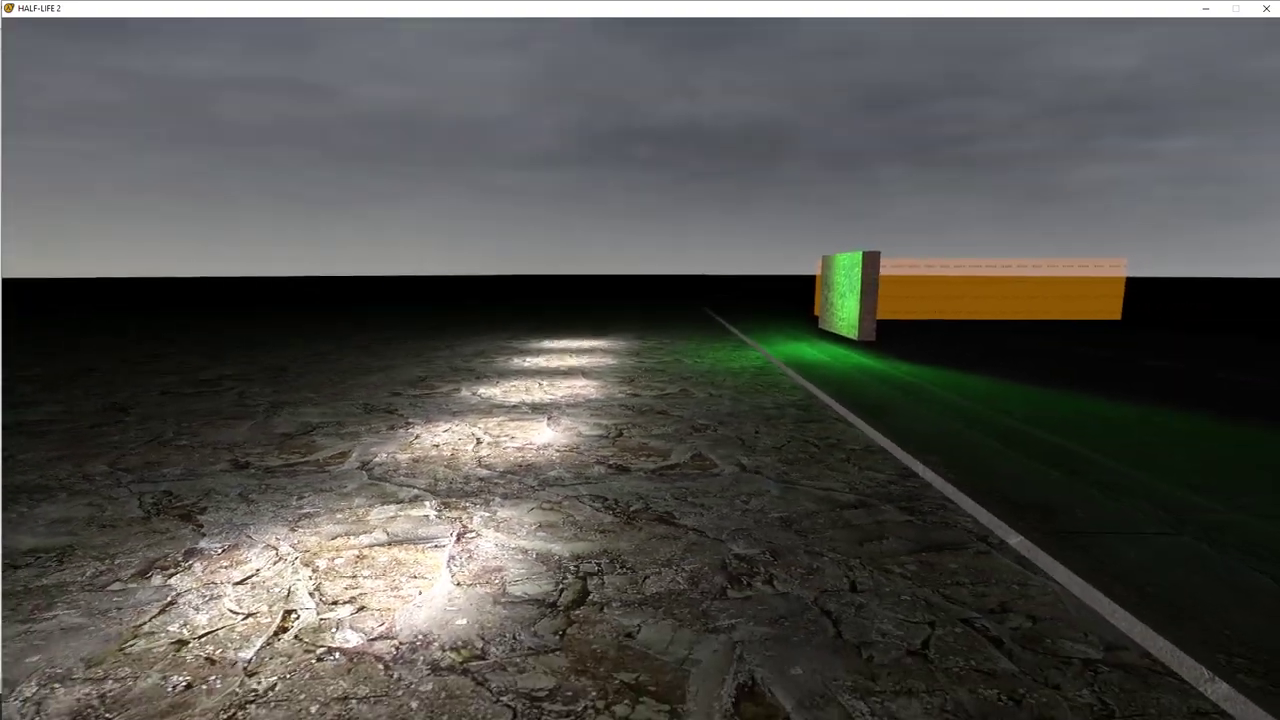
{"action": "key", "text": "w"}
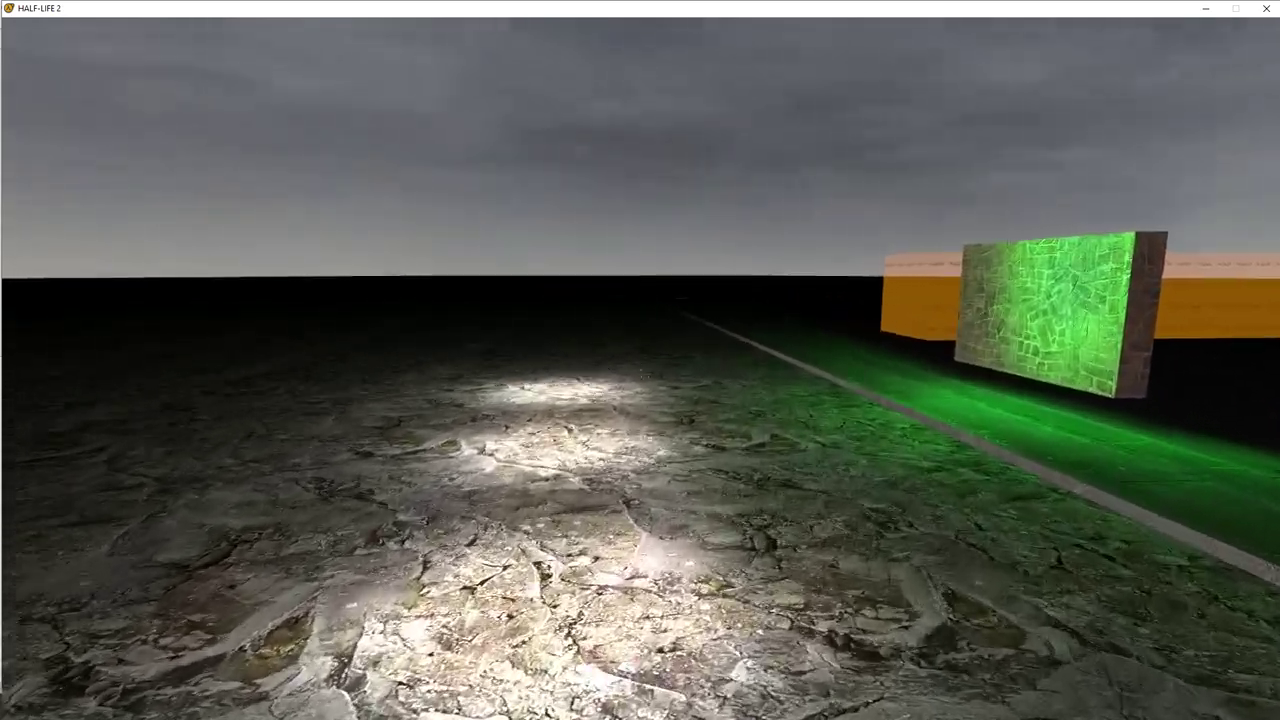
{"action": "key", "text": "w"}
{"action": "key", "text": "a"}
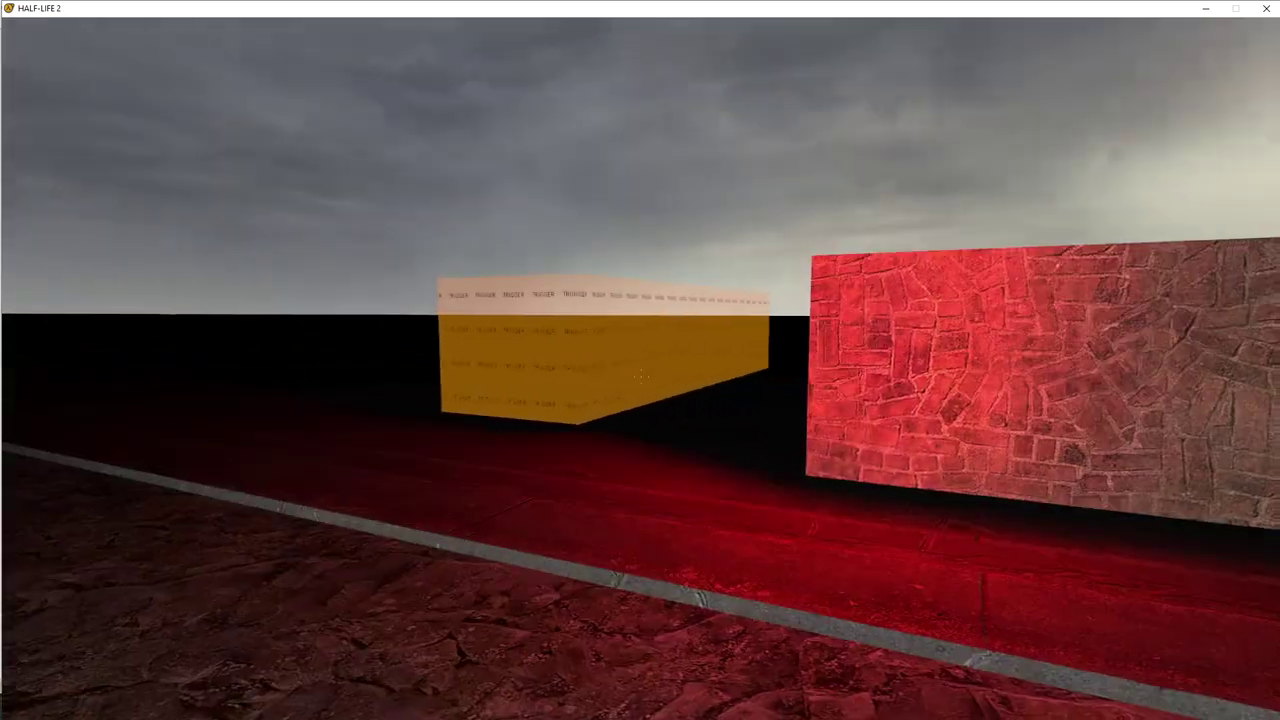
- Back away from the wall to examine its light beside the lit trigger row, then open the developer console
{"action": "key", "text": "s"}
{"action": "key", "text": "d"}
{"action": "key", "text": "s"}
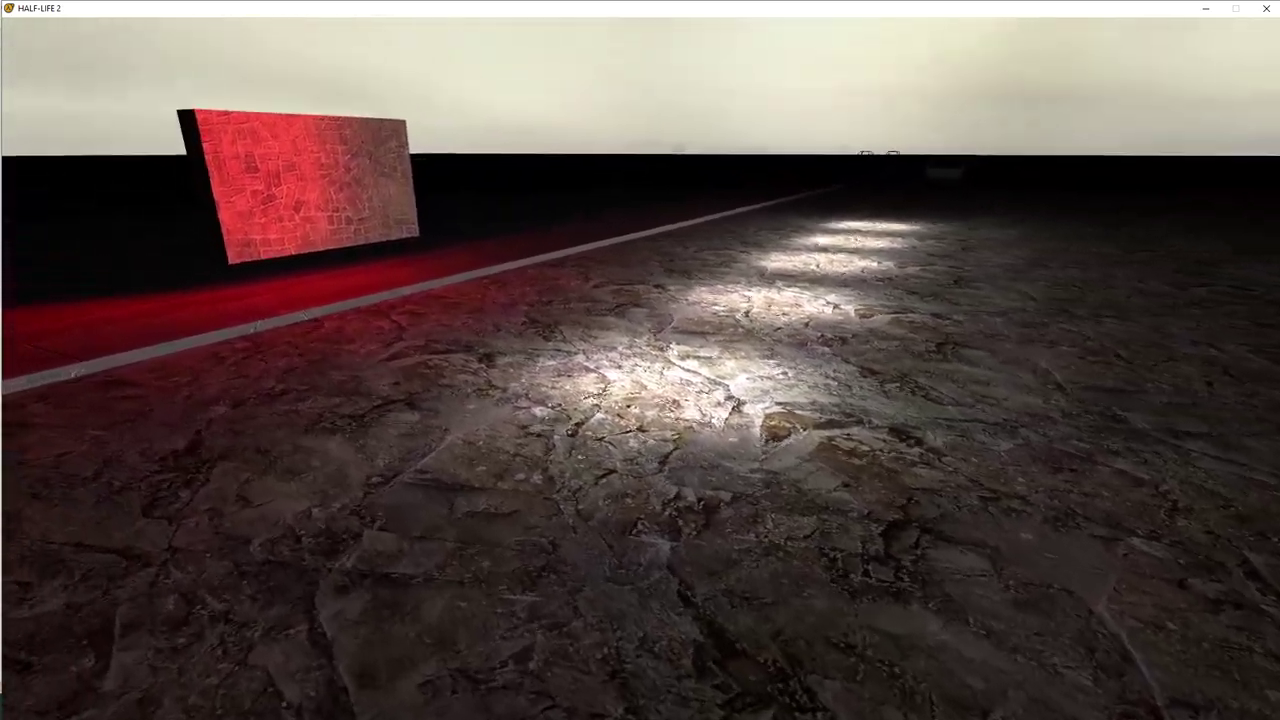
{"action": "key", "text": "a"}
{"action": "key", "text": "d"}
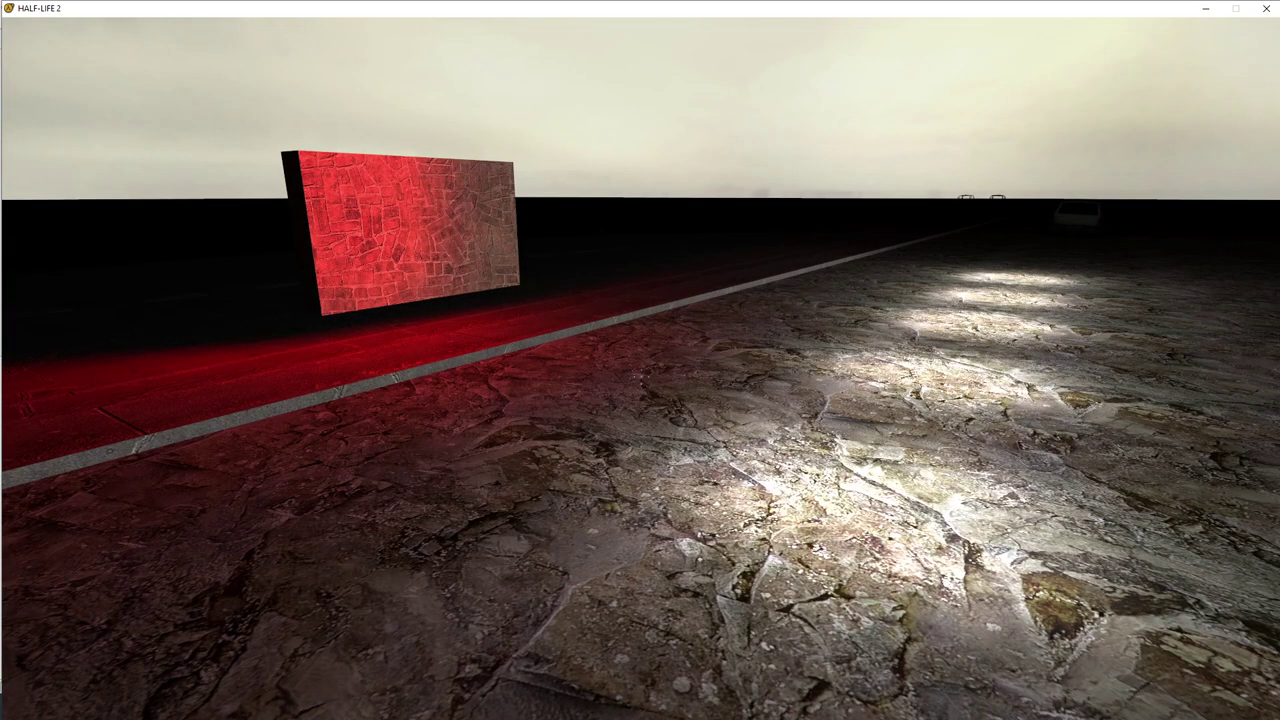
{"action": "key", "text": "s"}
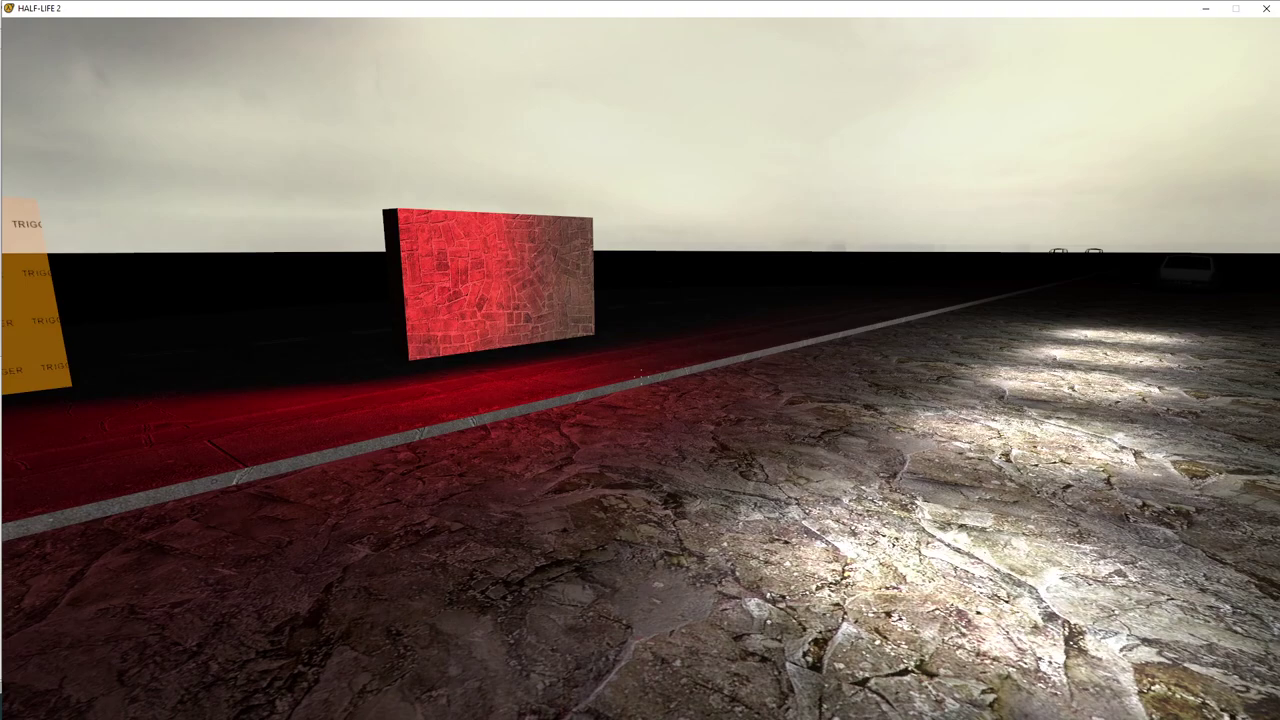
{"action": "key", "text": "grave"}
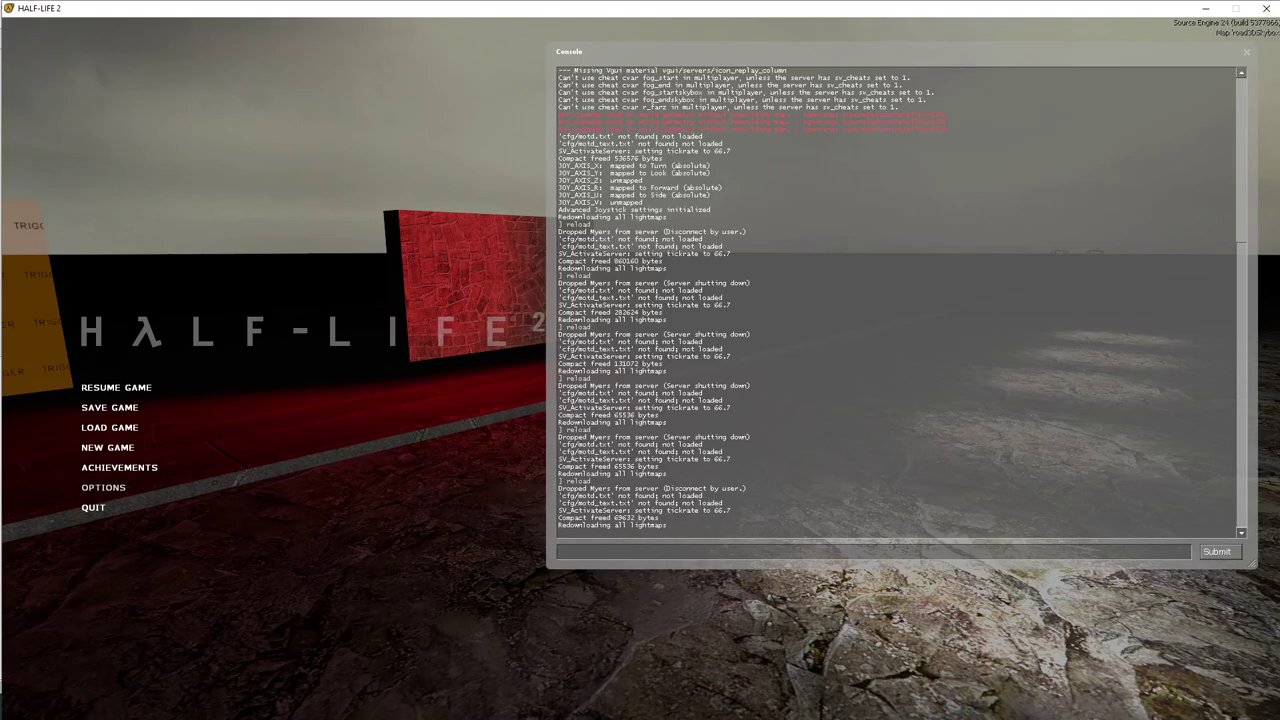